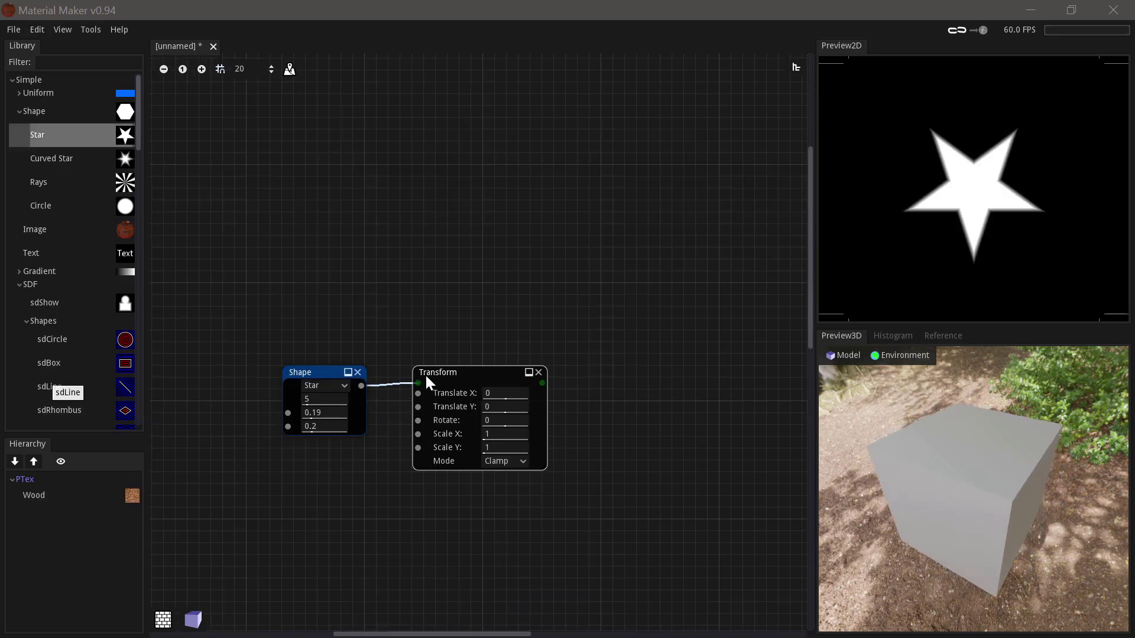
Transform the star with the preview handles to about translate 0.035, -0.035, rotation -2.9, and scale 1.094 by 0.811.
left_click_drag(479, 372, 487, 361)
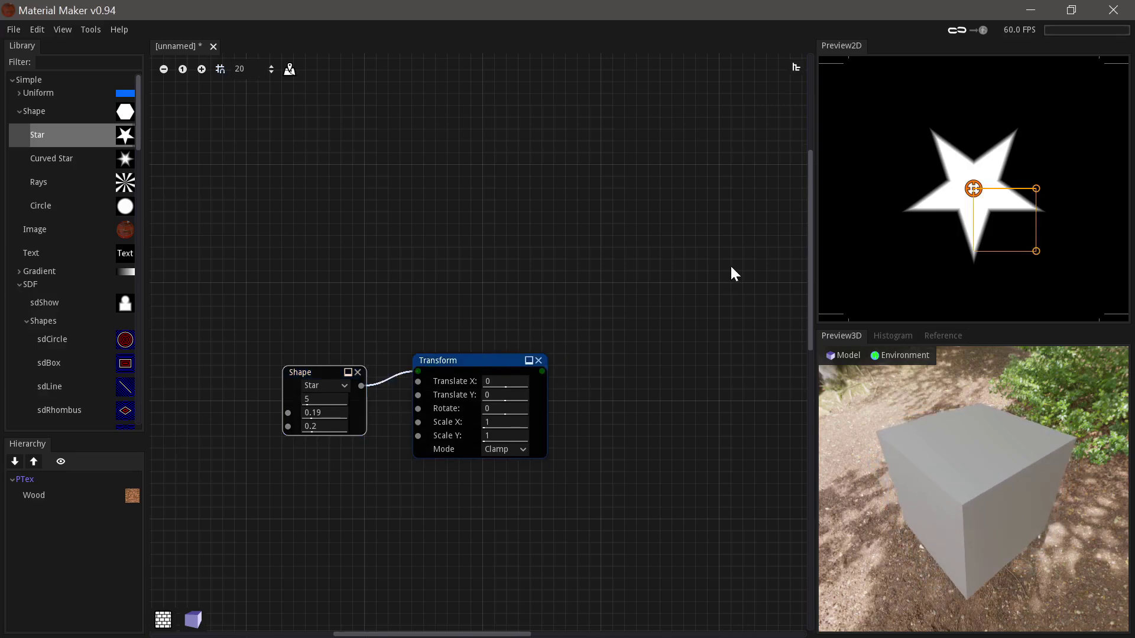
left_click_drag(976, 184, 1045, 176)
mouse_move(1044, 243)
left_mouse_down()
mouse_move(1076, 263)
mouse_move(1050, 230)
left_mouse_up()
left_click_drag(505, 381, 505, 382)
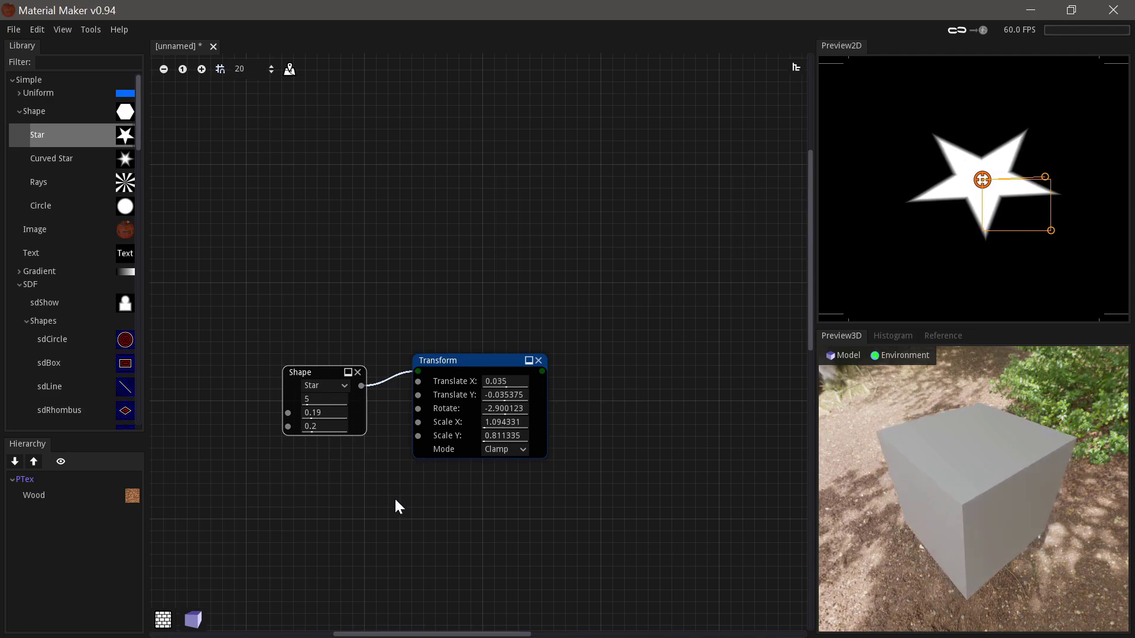
Preview the Bricks, Wood and Blend nodes to examine how the wood is multiplied with the brick pattern.
middle_click_drag(398, 499, 407, 473)
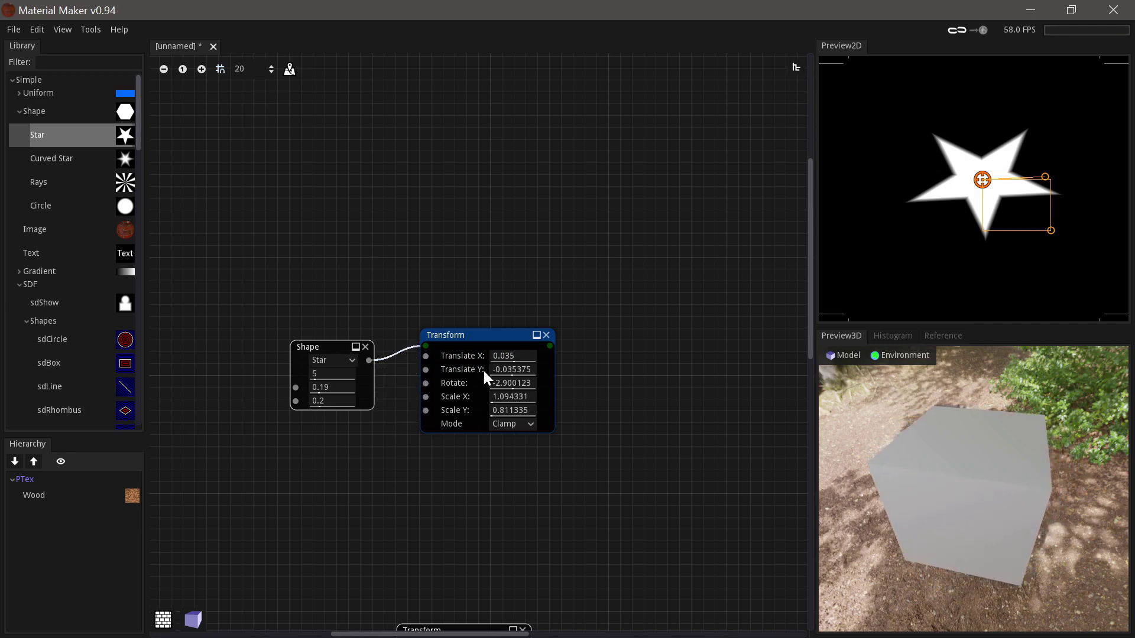
scroll(376, 525, "down", 10)
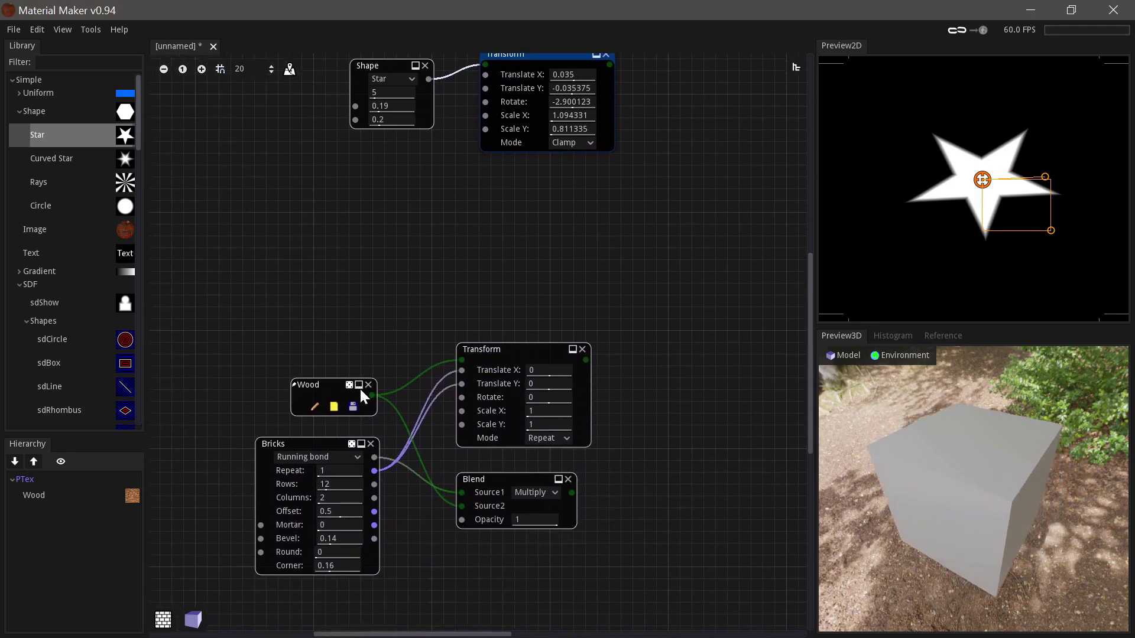
scroll(373, 331, "down", 2)
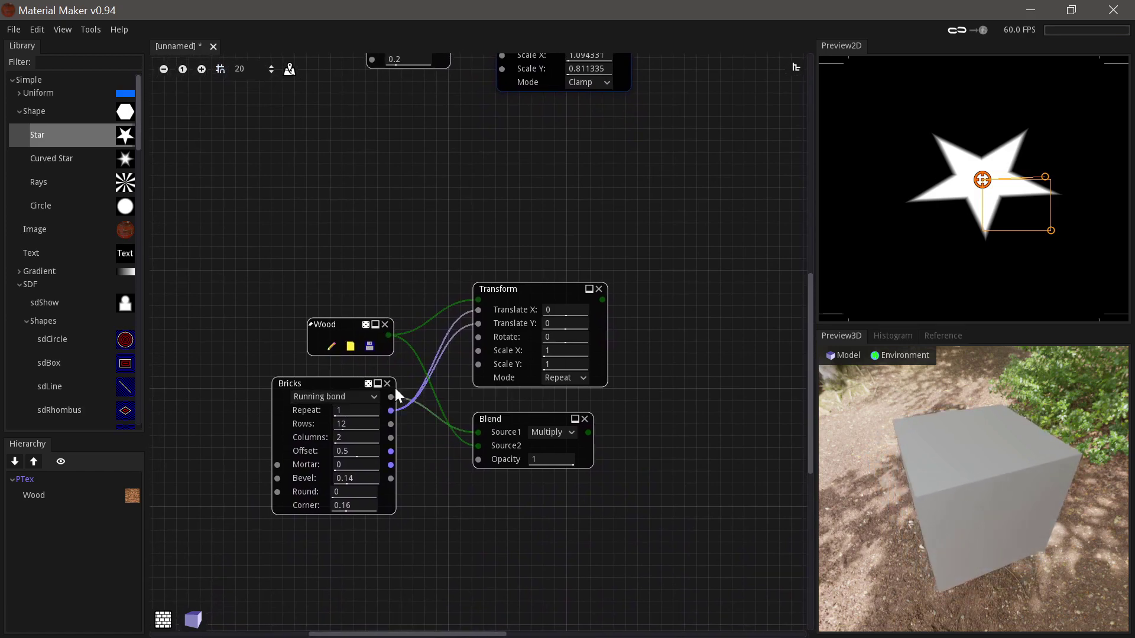
left_click(313, 384)
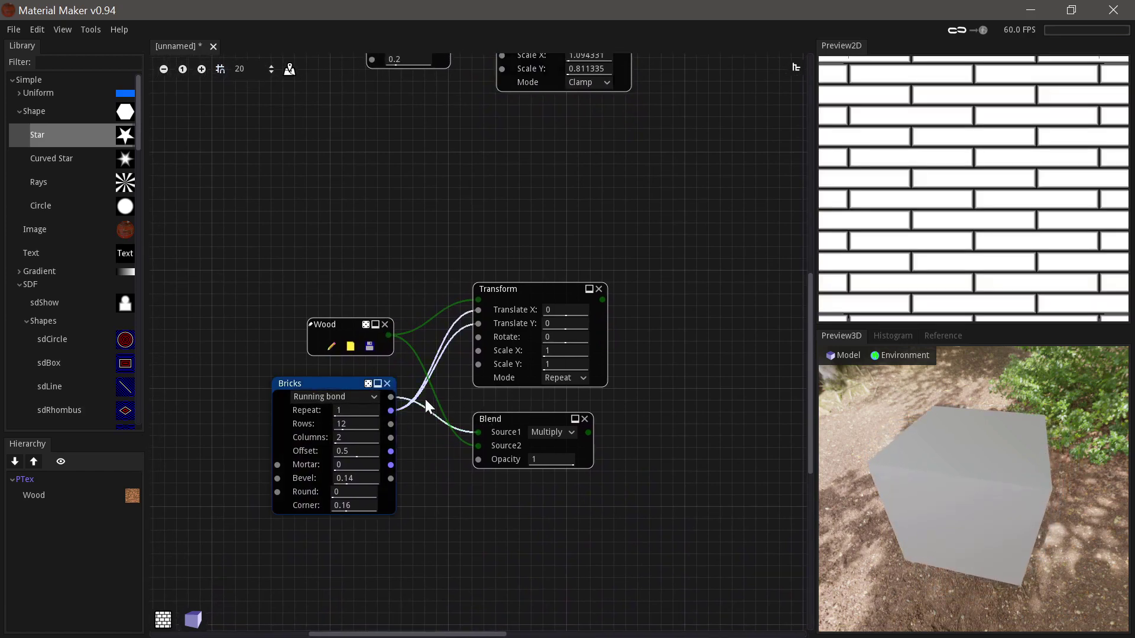
left_click(345, 324)
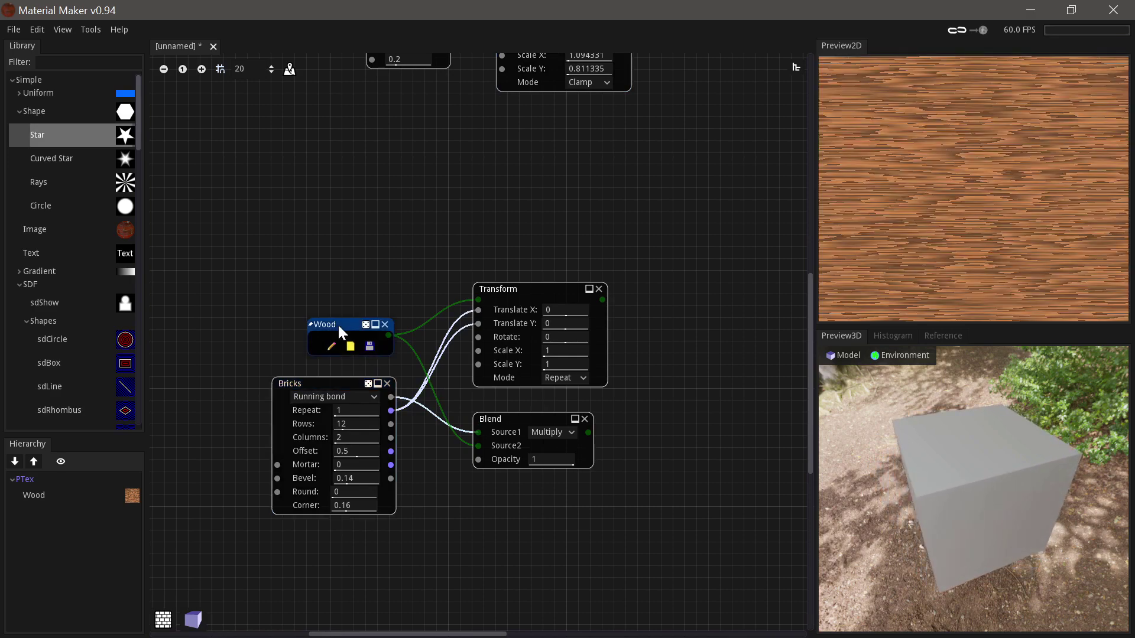
left_click(531, 419)
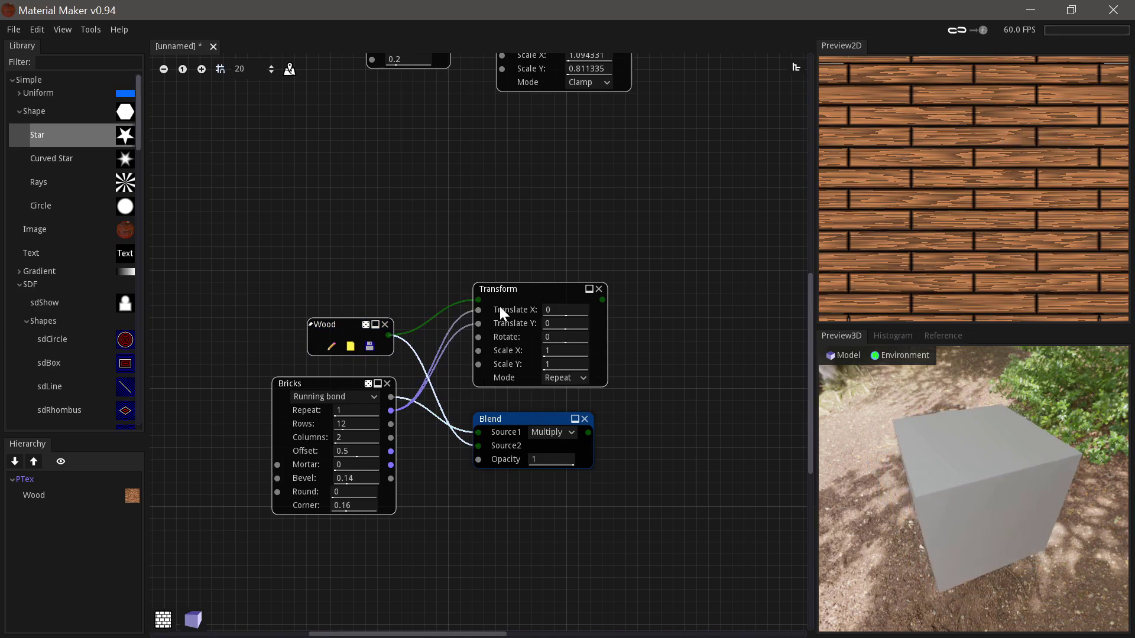
Set the wood Transform's translation to 0.57, 0.43, connect its output to the Blend's Source2 and preview the blend.
left_click(515, 289)
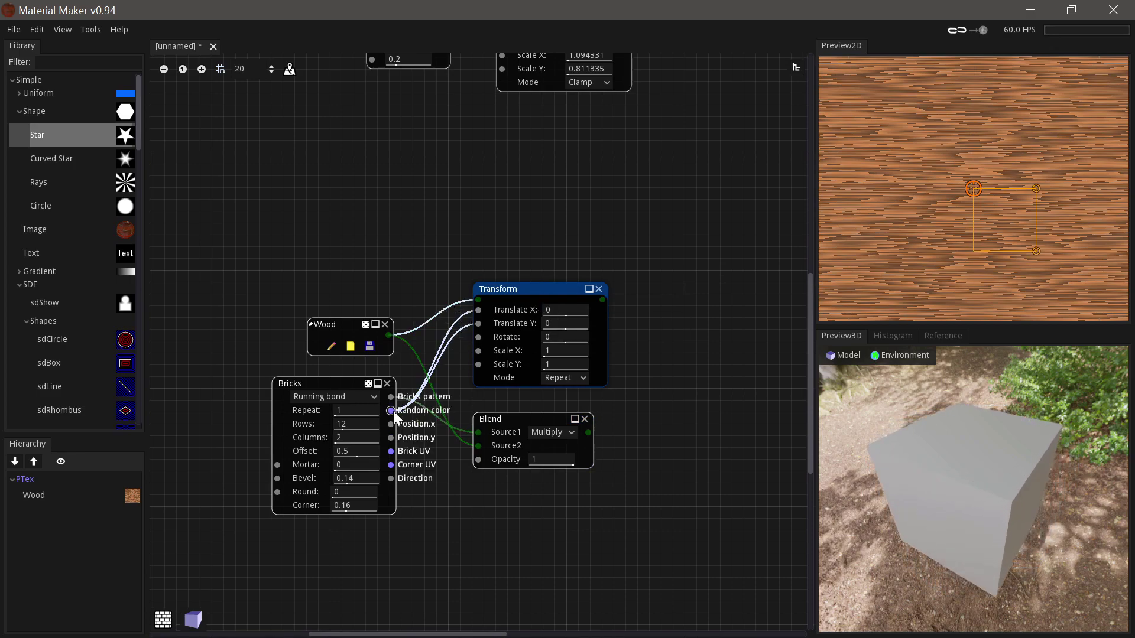
left_click_drag(973, 188, 1115, 297)
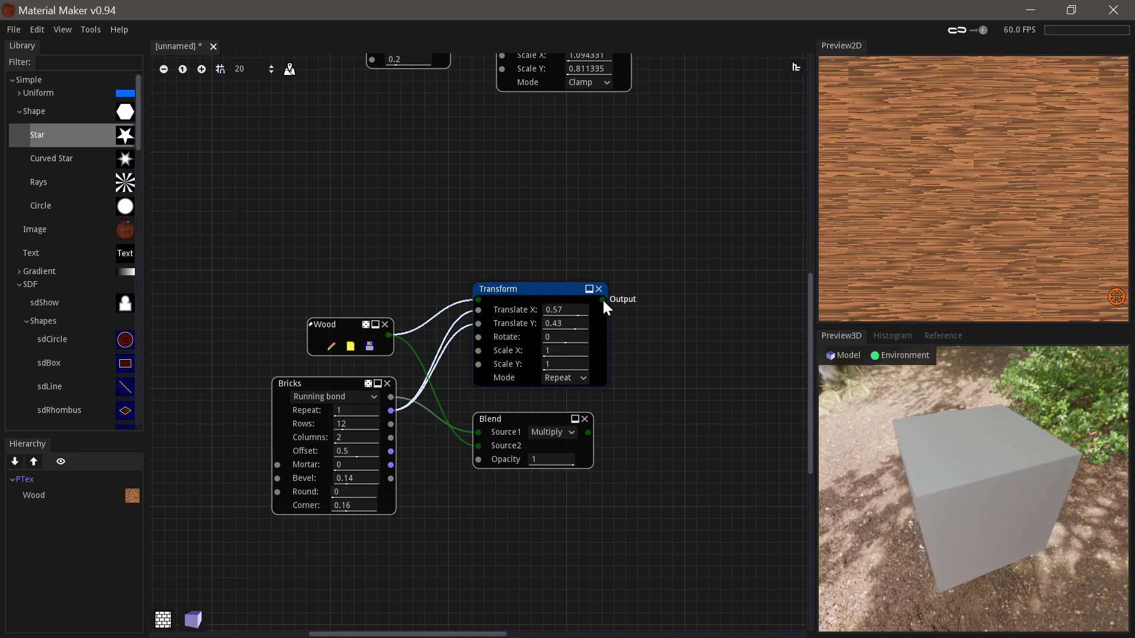
left_click_drag(602, 300, 478, 446)
left_click(526, 417)
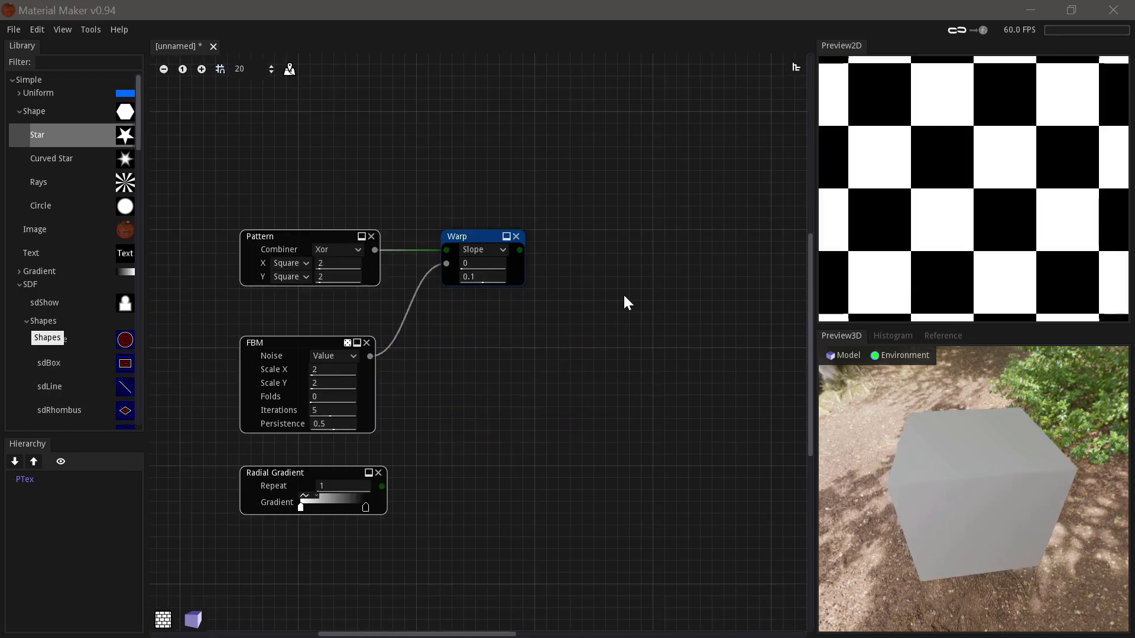
Compare the Pattern, Warp and FBM previews, and set the Warp node's amount to 0.225.
left_click_drag(475, 235, 477, 235)
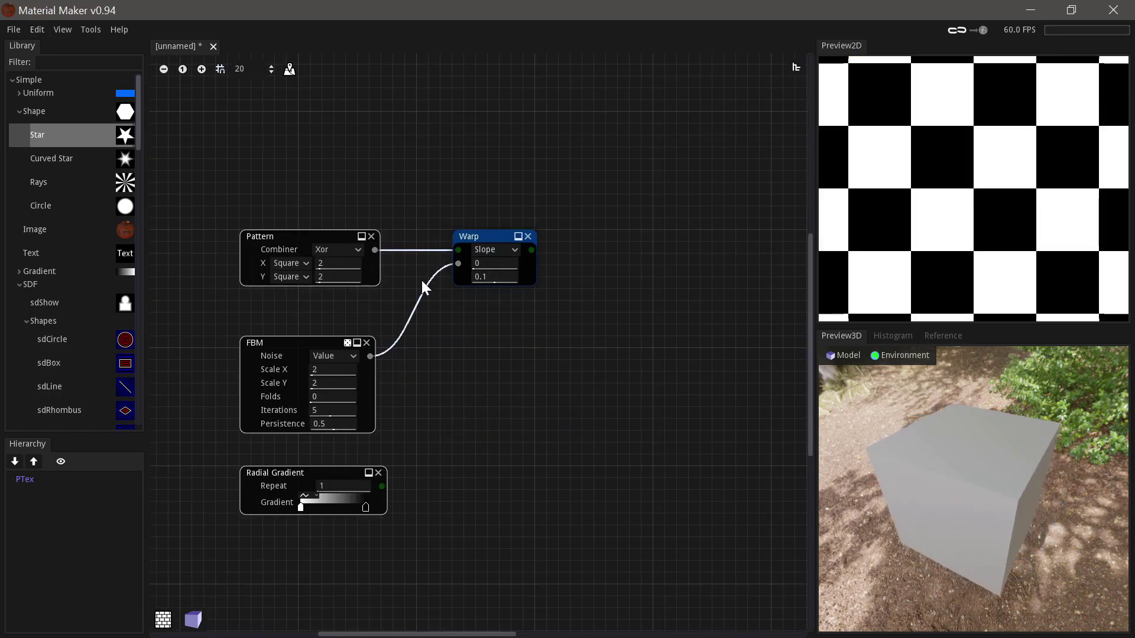
left_click(324, 234)
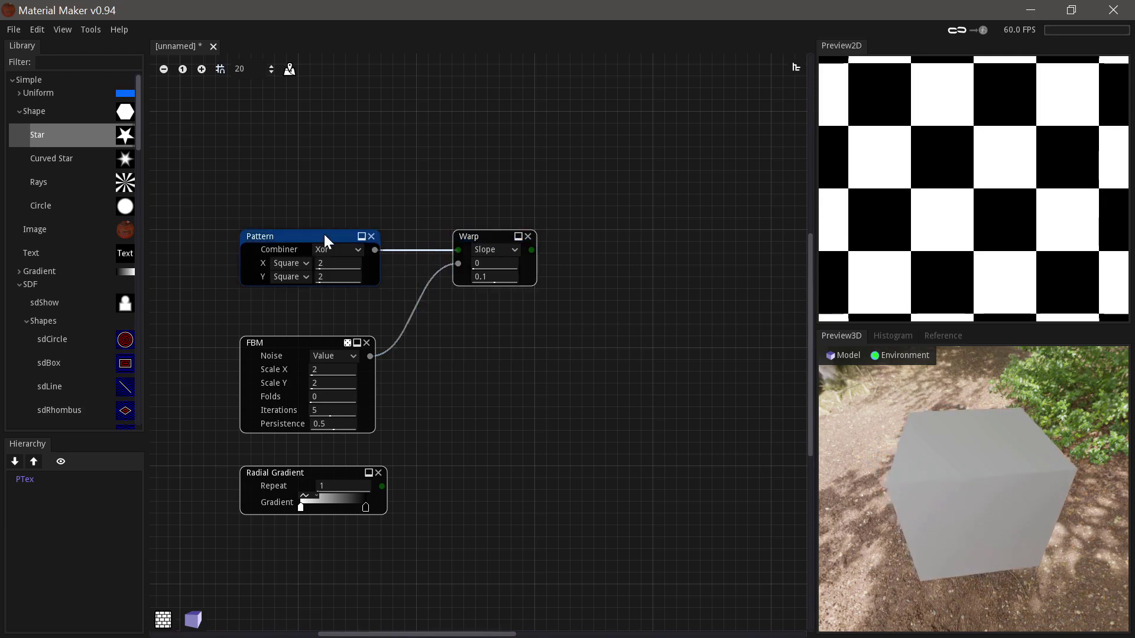
left_click(492, 236)
left_click(326, 344)
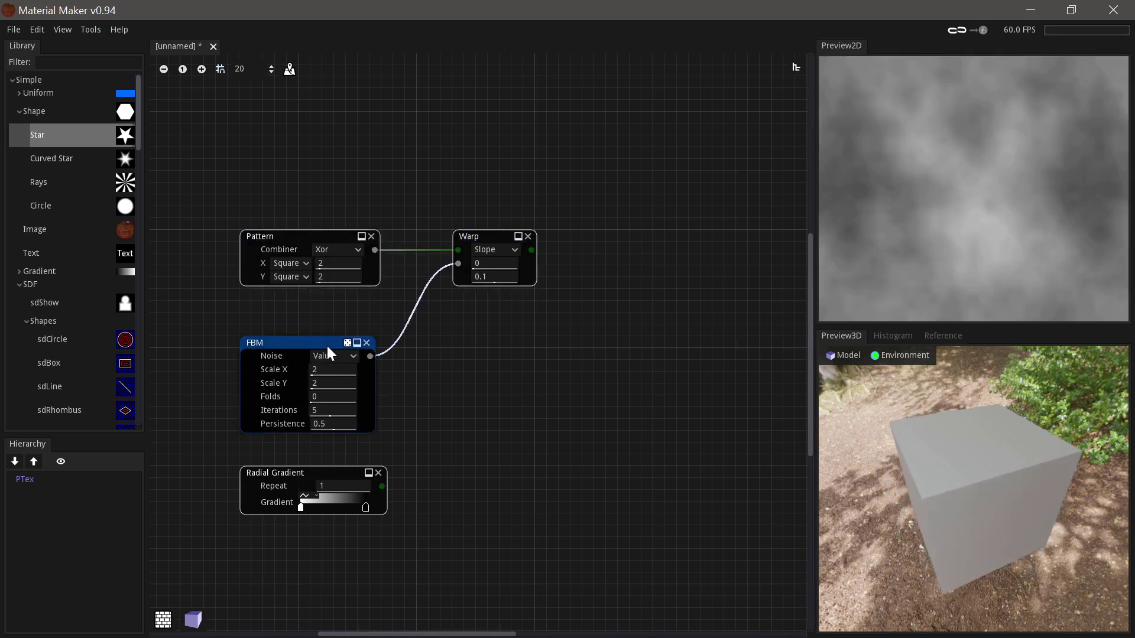
left_click(498, 243)
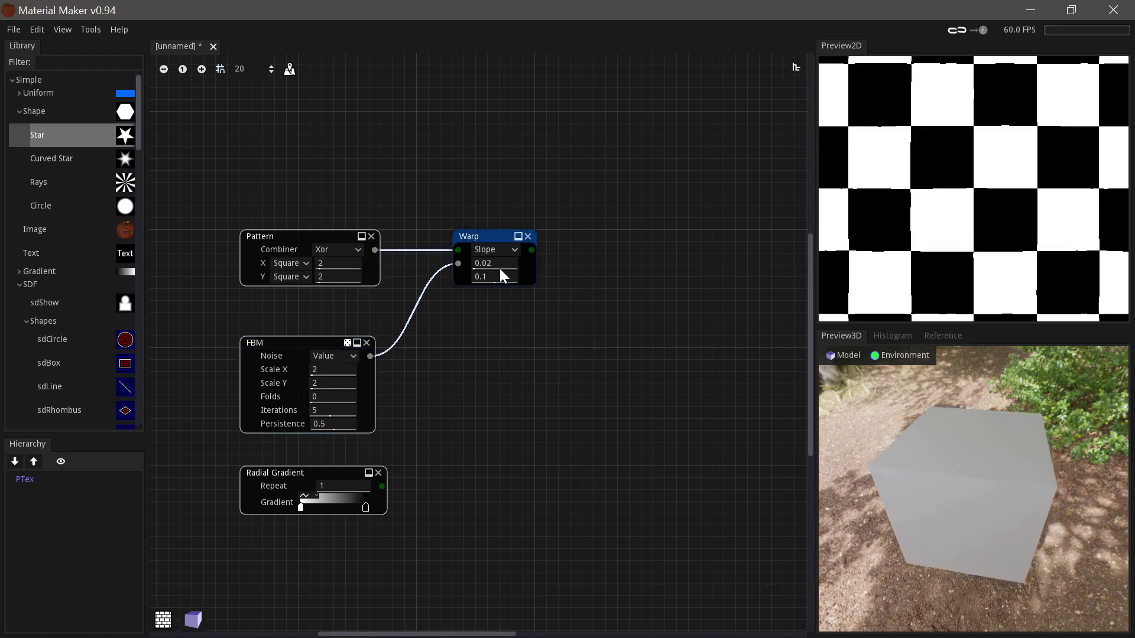
left_click_drag(513, 265, 549, 268)
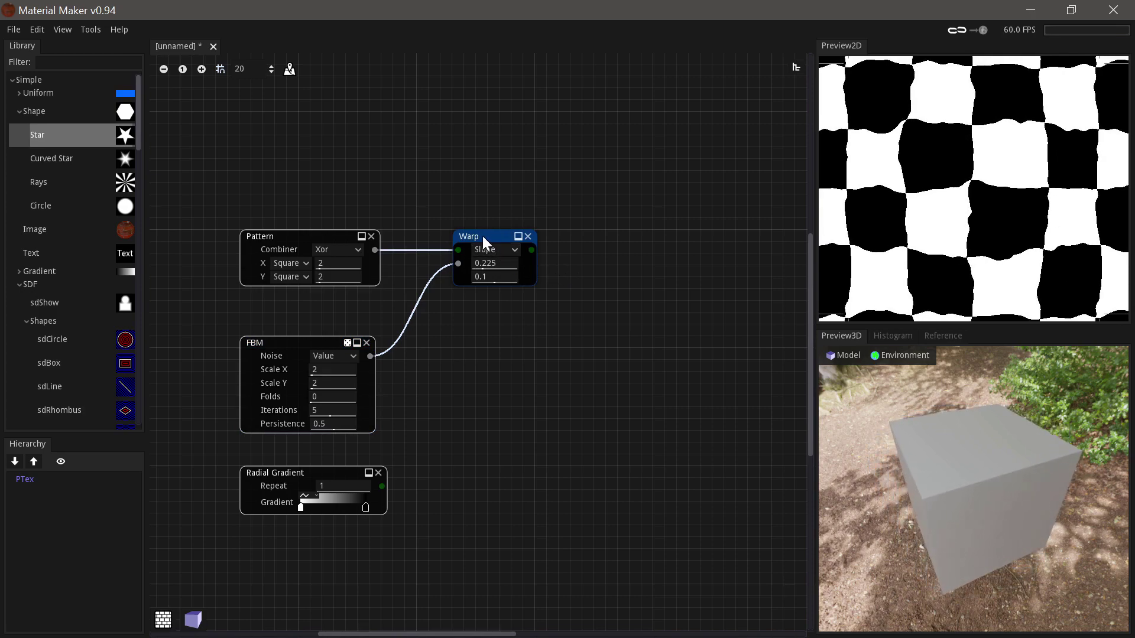
Connect the Radial Gradient output to the Warp node and preview the warped pattern.
left_click(322, 474)
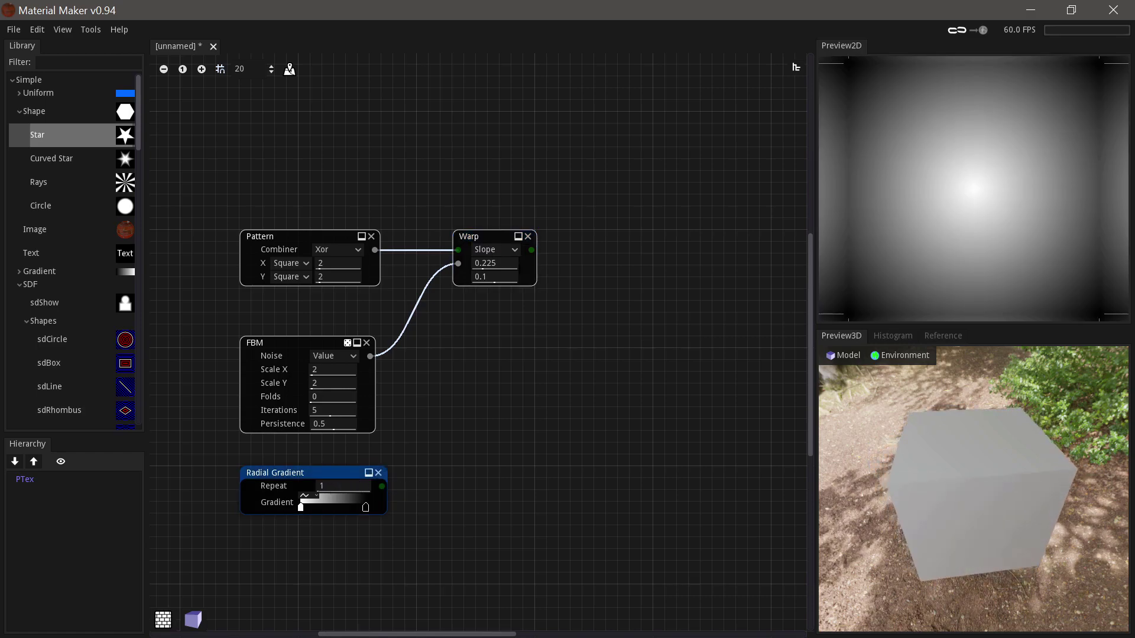
left_click_drag(382, 487, 495, 270)
left_click(480, 239)
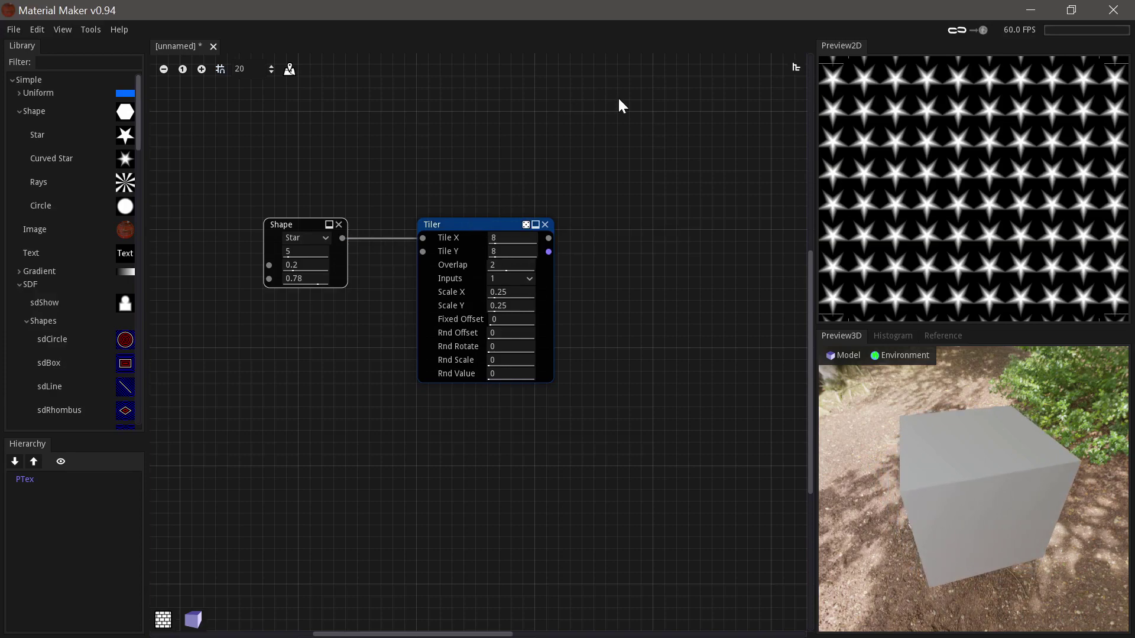
Randomize the star Tiler with Rnd Offset 0.44, Rnd Rotate 98.5, Rnd Scale 0.12 and Rnd Value 0.23, and move the node slightly.
left_click(301, 224)
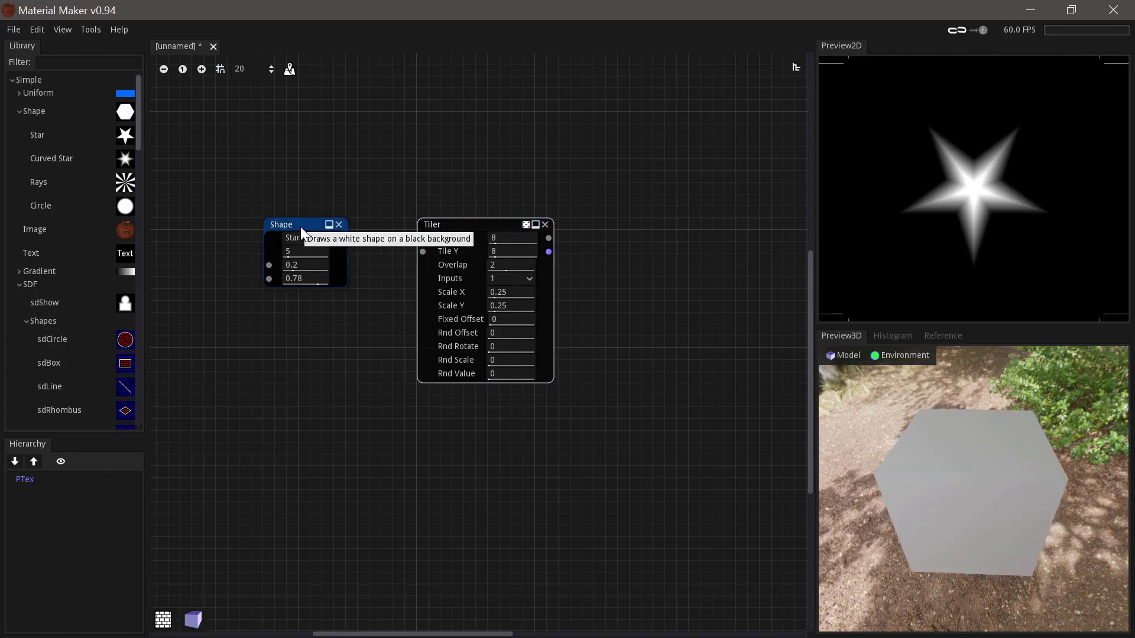
left_click(512, 225)
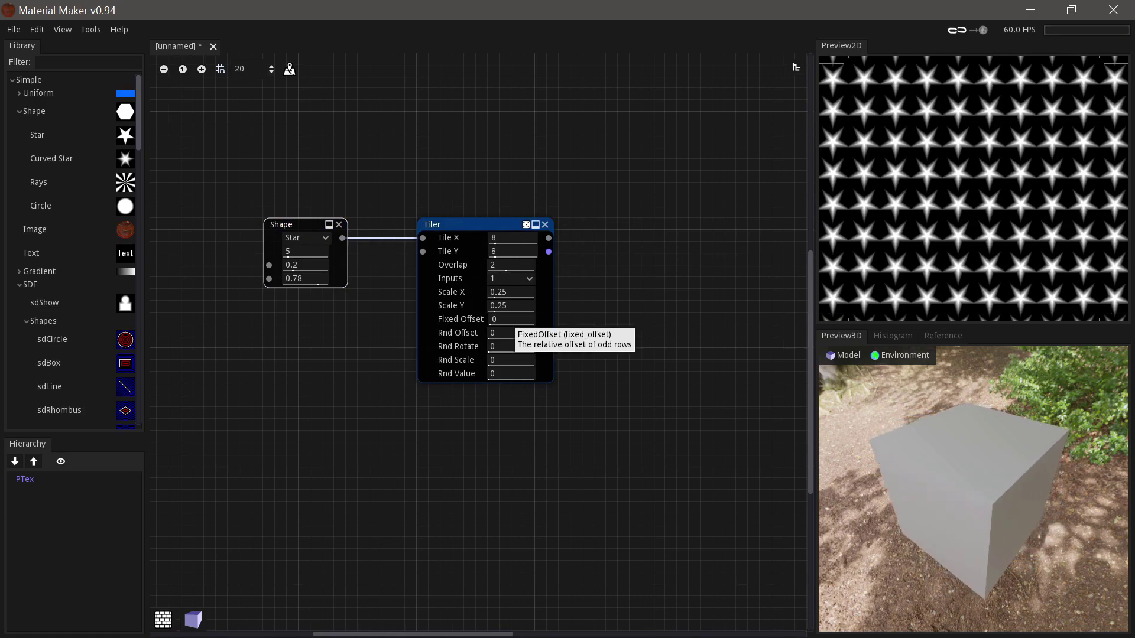
left_click_drag(510, 332, 535, 374)
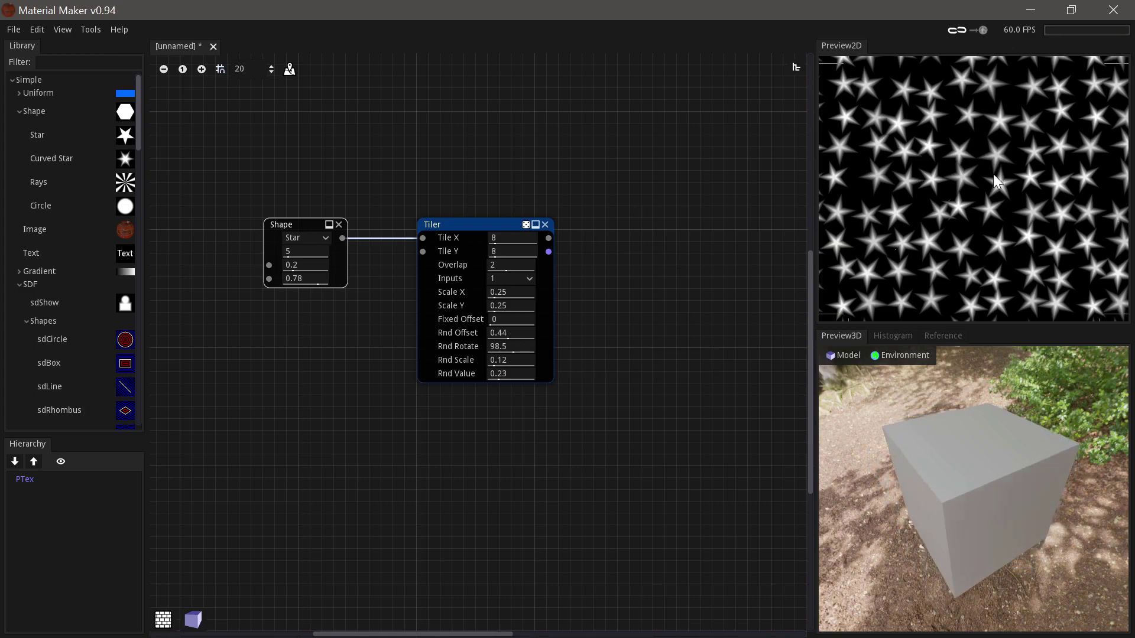
mouse_move(493, 225)
left_mouse_down()
mouse_move(487, 215)
mouse_move(488, 226)
left_mouse_up()
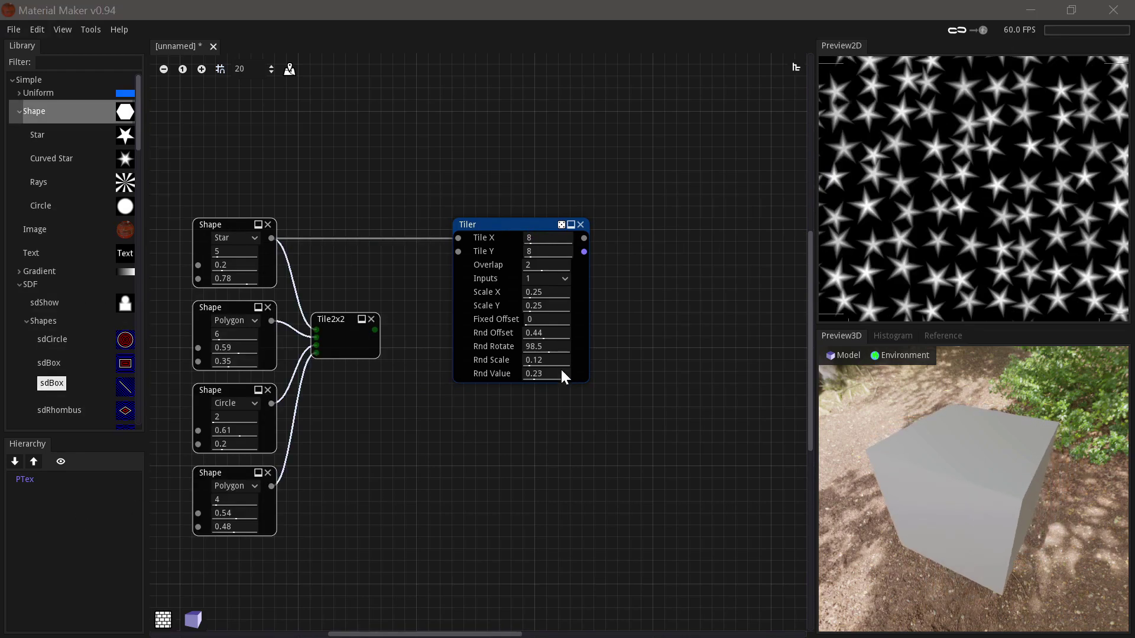
Connect the Tile2x2 atlas of four shapes to the Tiler's input and set the Tiler's Inputs to 4.
left_click(535, 279)
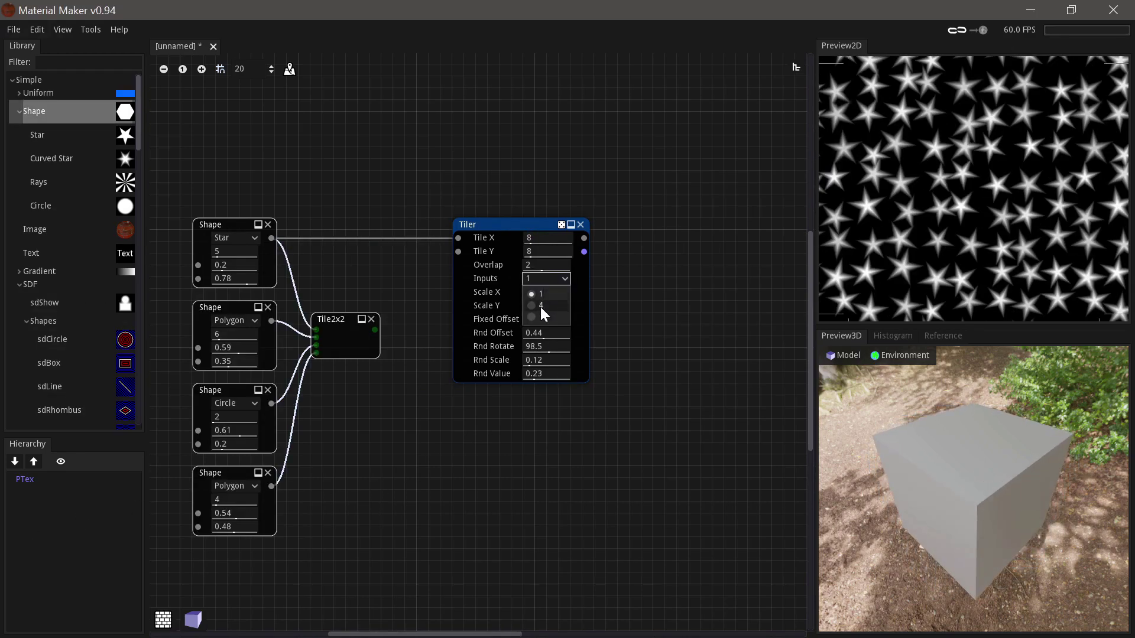
left_click(542, 280)
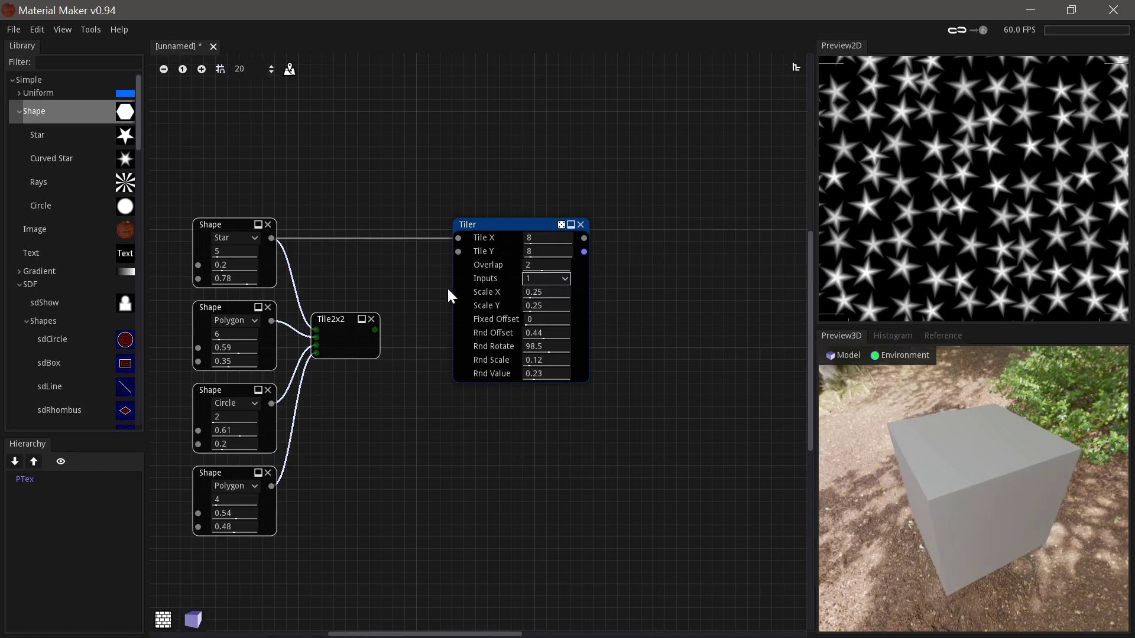
left_click(335, 321)
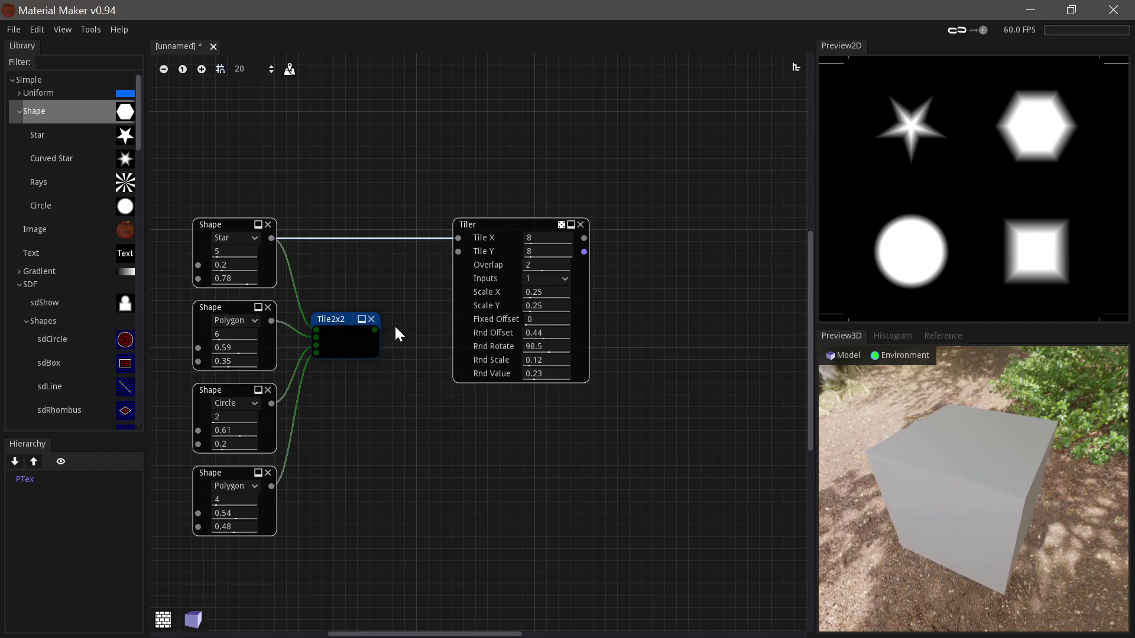
left_click_drag(375, 329, 457, 238)
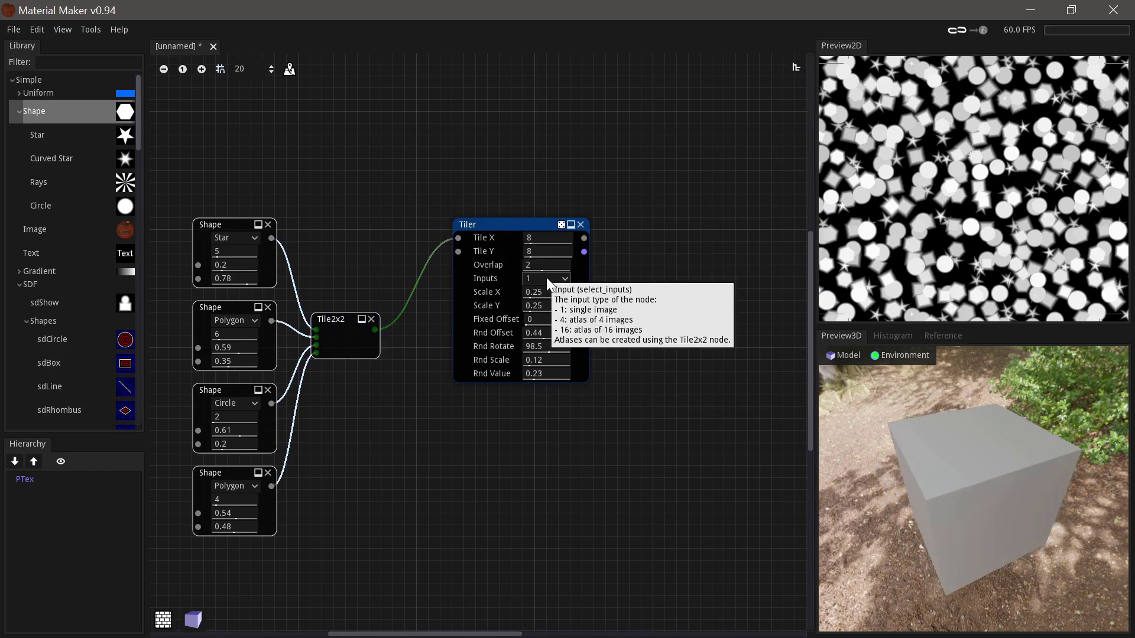
left_click(546, 278)
left_click(541, 305)
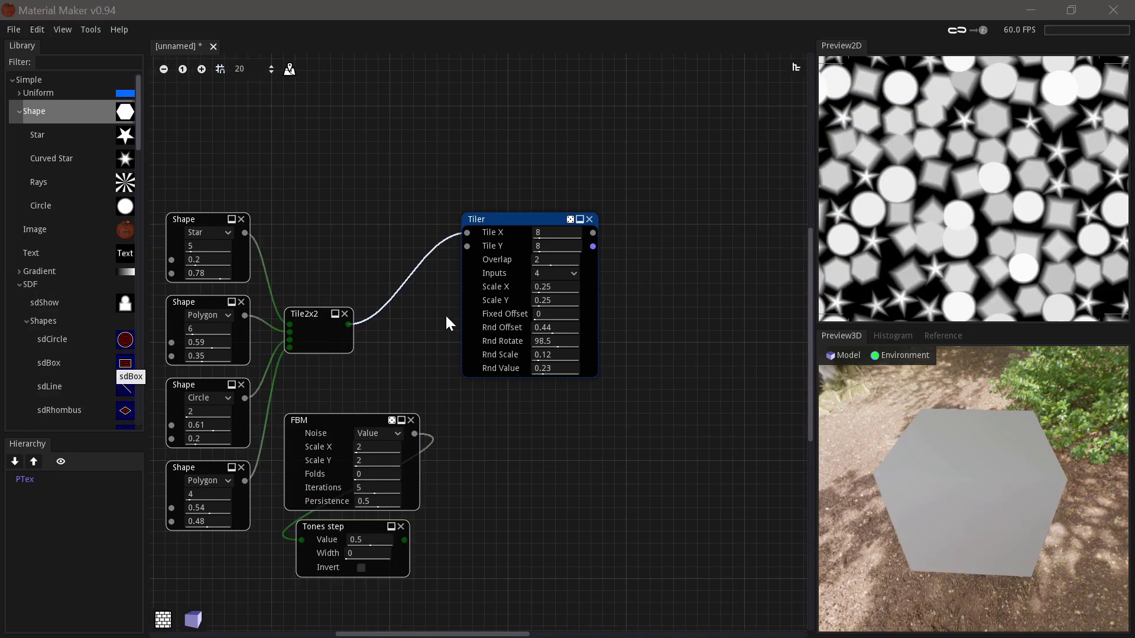
Connect the Tones step output to the Tiler's Mask input and preview the masked tiling.
right_click(466, 246)
left_click(449, 271)
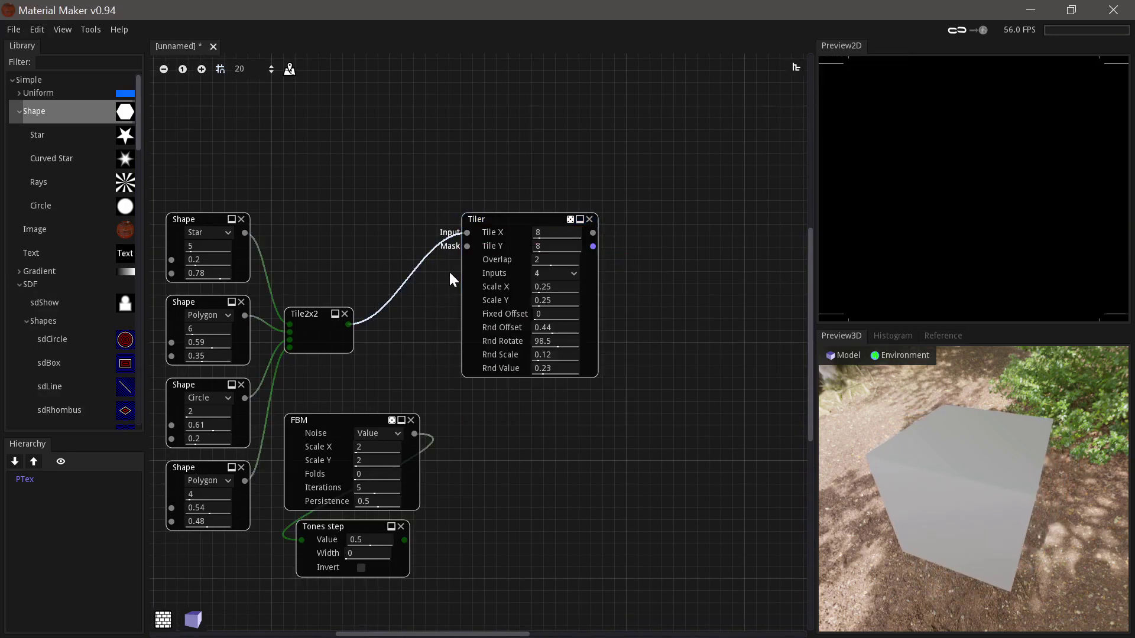
left_click(513, 220)
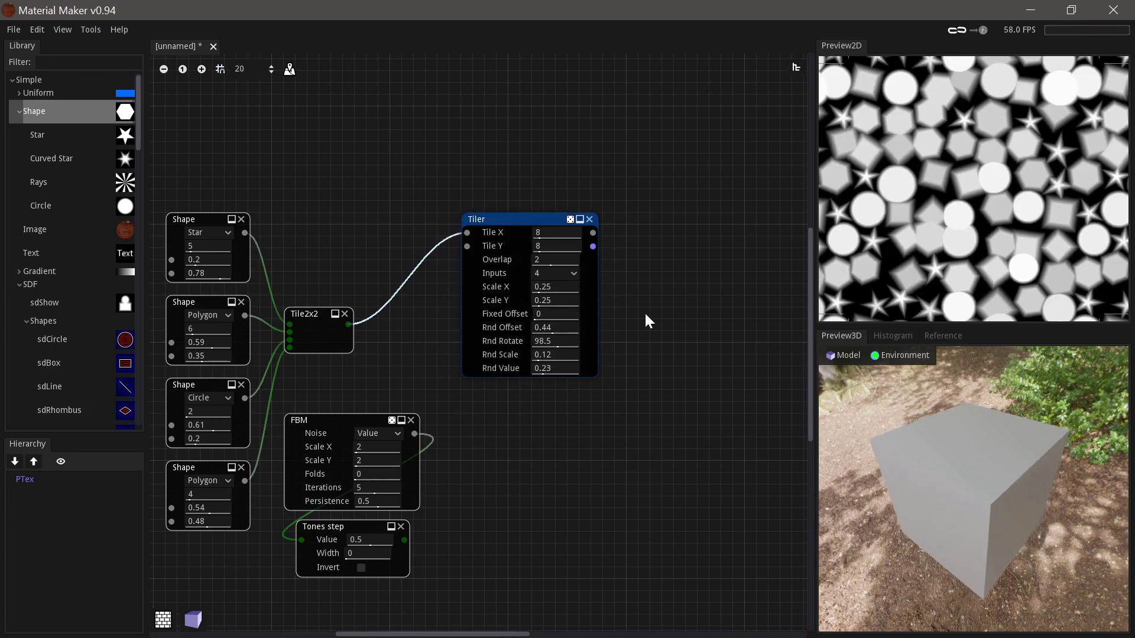
left_click(363, 526)
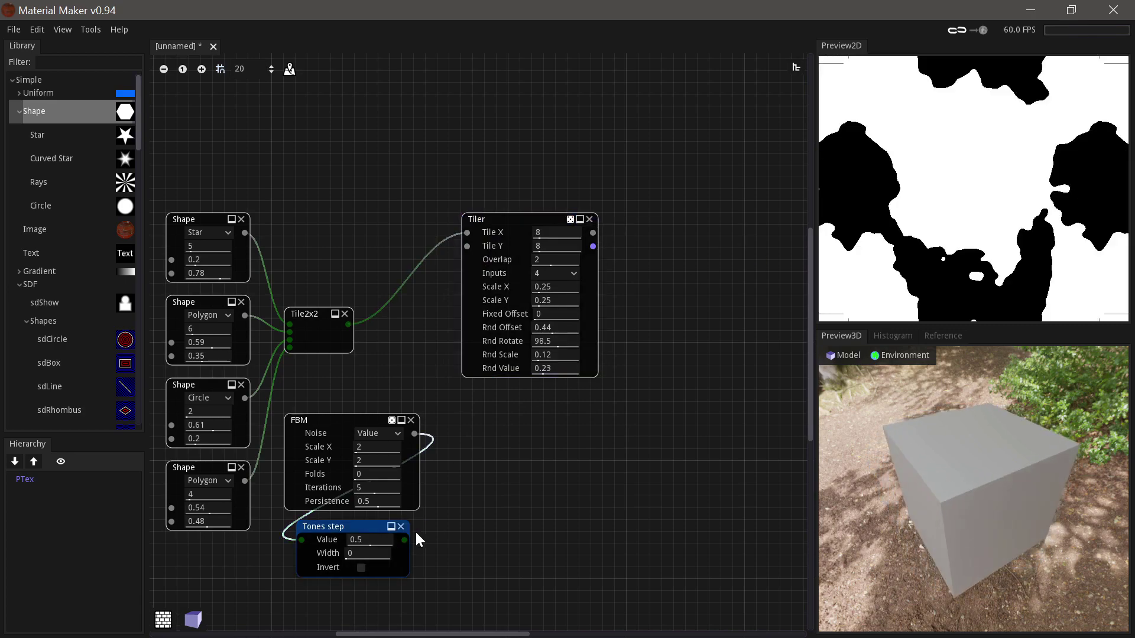
left_click_drag(404, 539, 466, 245)
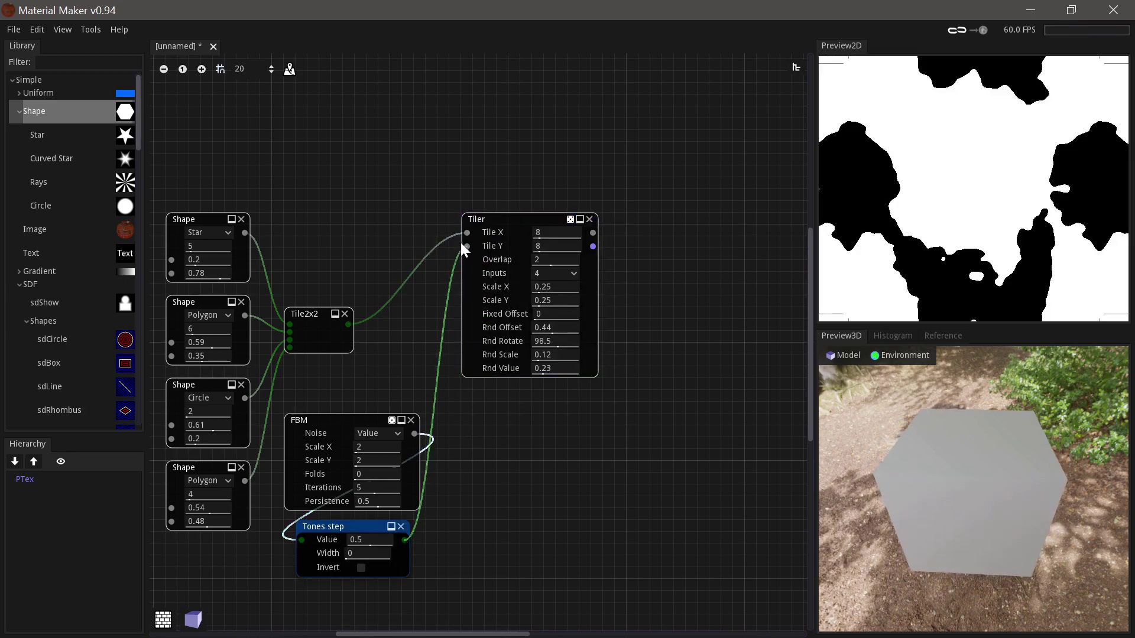
left_click(506, 219)
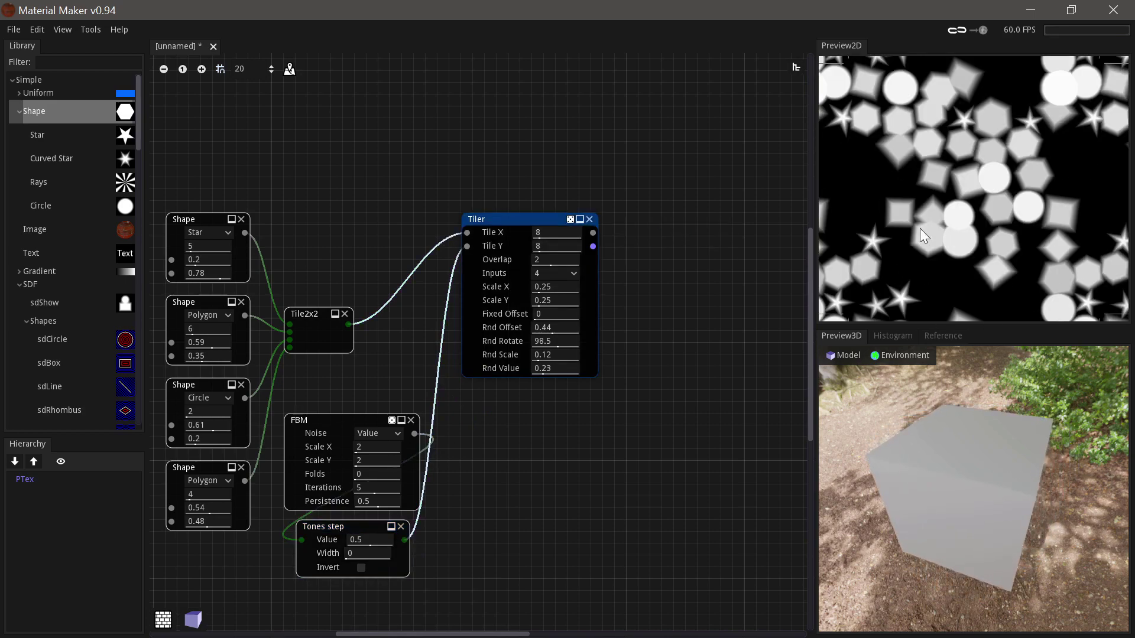
middle_click_drag(651, 319, 647, 319)
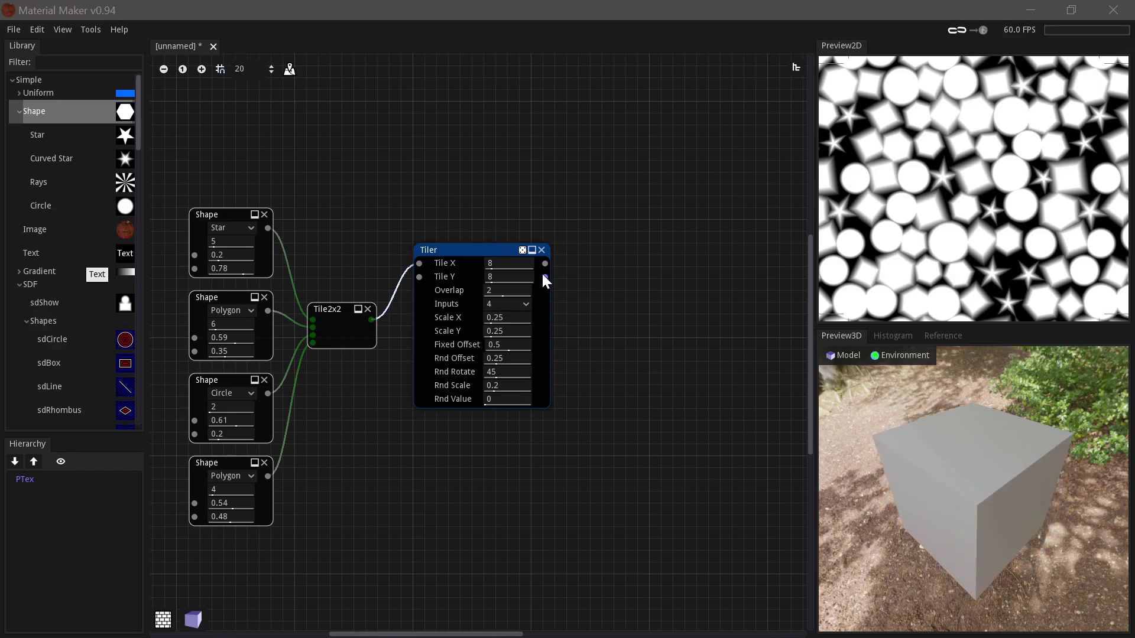
Move the Splatter node slightly upward in the graph to vary its random distribution.
mouse_move(543, 277)
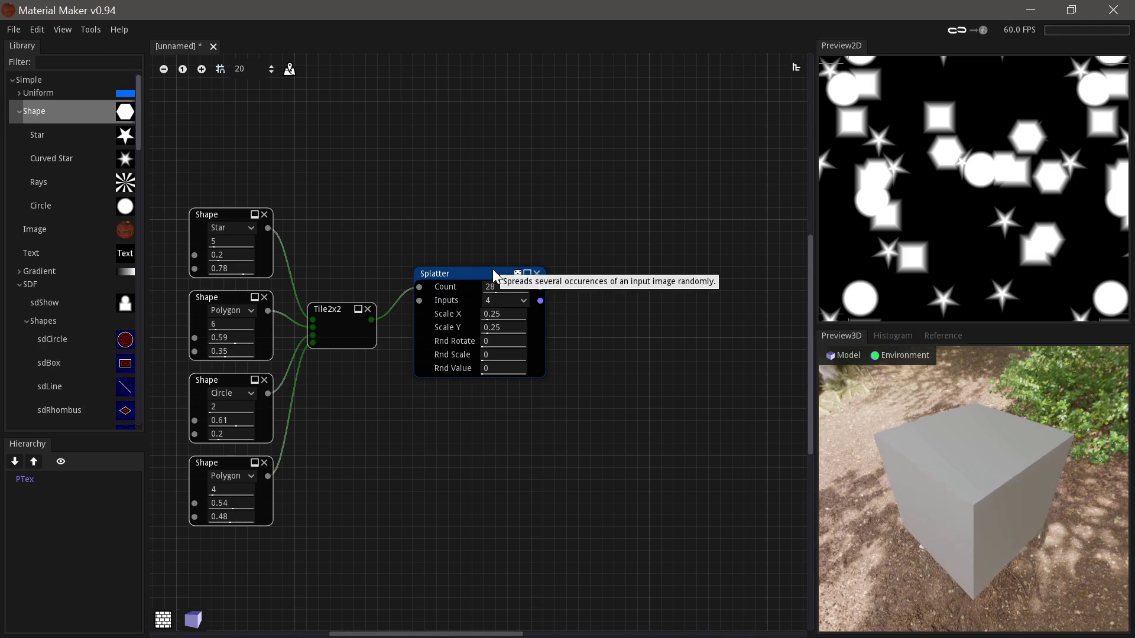
left_click_drag(493, 271, 492, 261)
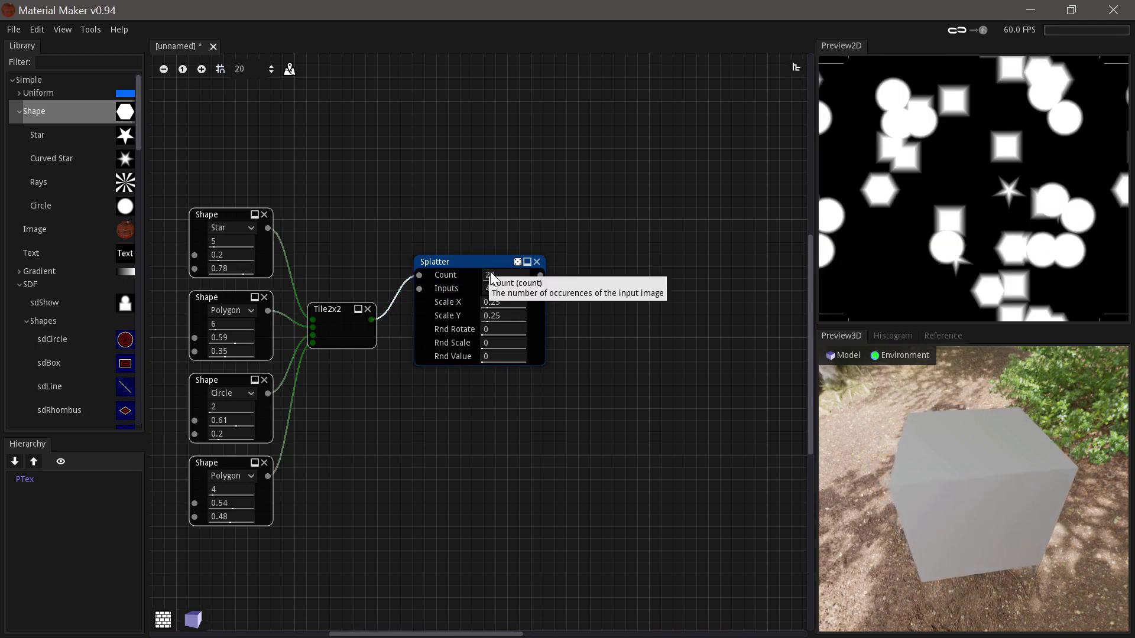
Shift the Splatter node slightly downward in the graph to vary its random distribution of shapes.
left_click_drag(489, 260, 491, 271)
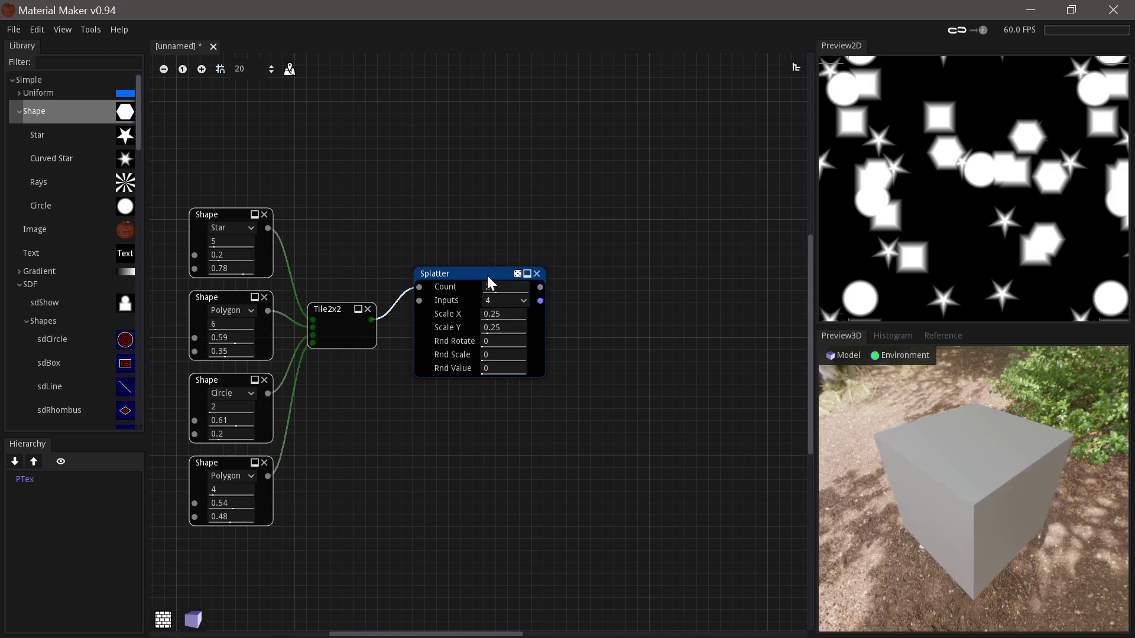
mouse_move(487, 274)
left_mouse_down()
mouse_move(484, 300)
mouse_move(485, 283)
left_mouse_up()
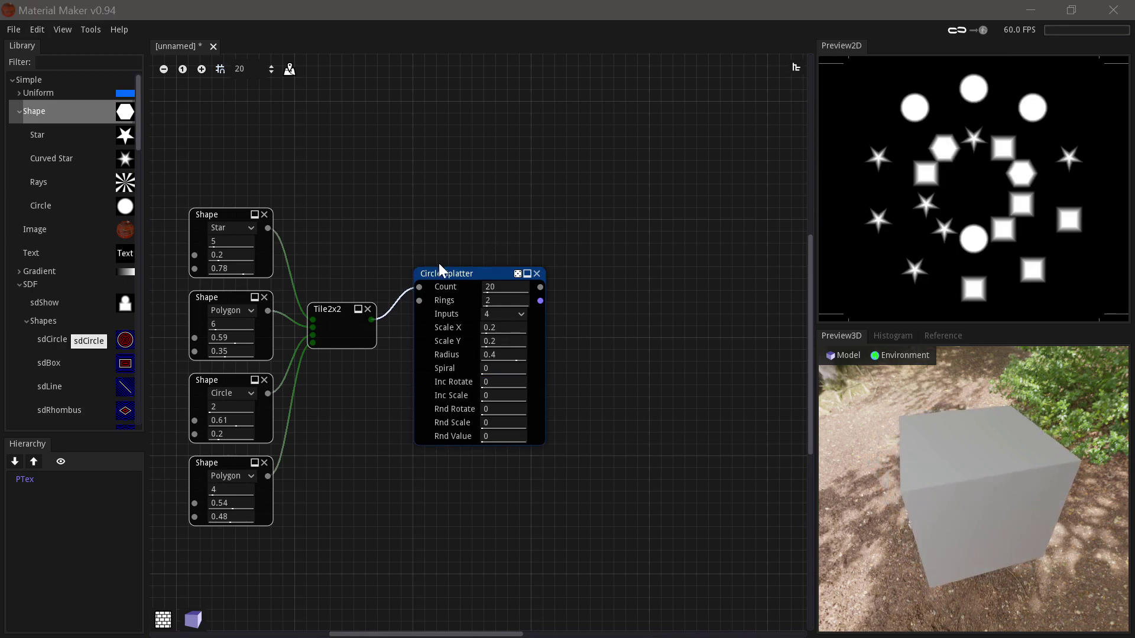
Move the Circle Splatter node slightly downward to reshuffle its shapes, and adjust its Spiral parameter.
left_click_drag(471, 276, 471, 288)
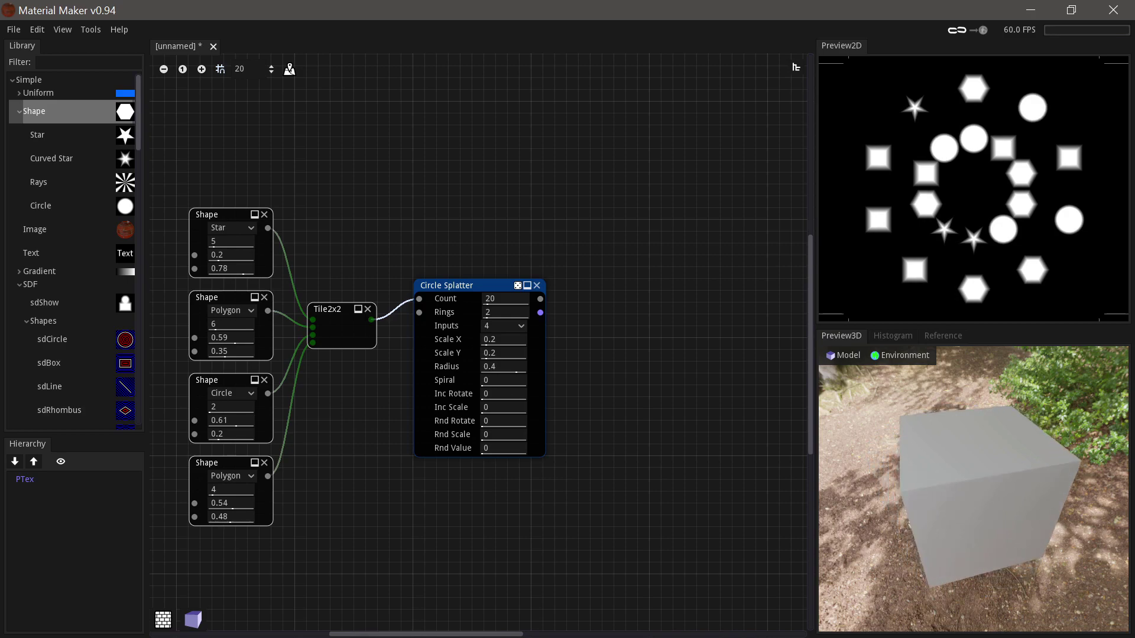
mouse_move(498, 380)
left_mouse_down()
mouse_move(532, 380)
mouse_move(490, 380)
left_mouse_up()
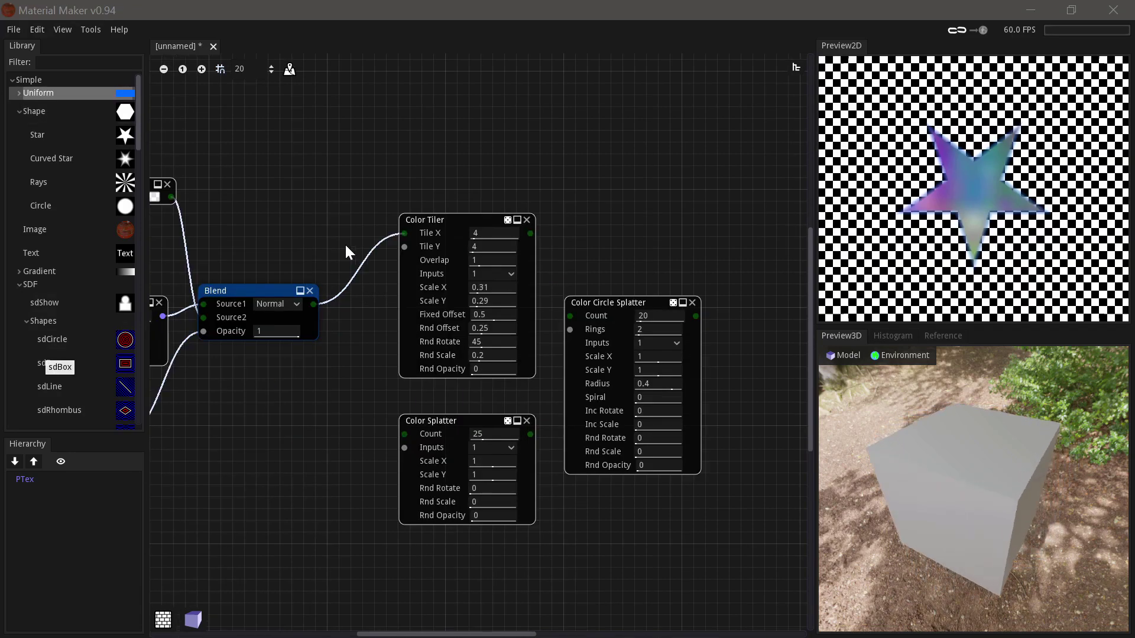
Compare the 2D previews of the Blend, Color Tiler, Color Splatter and Color Circle Splatter nodes.
left_click(441, 221)
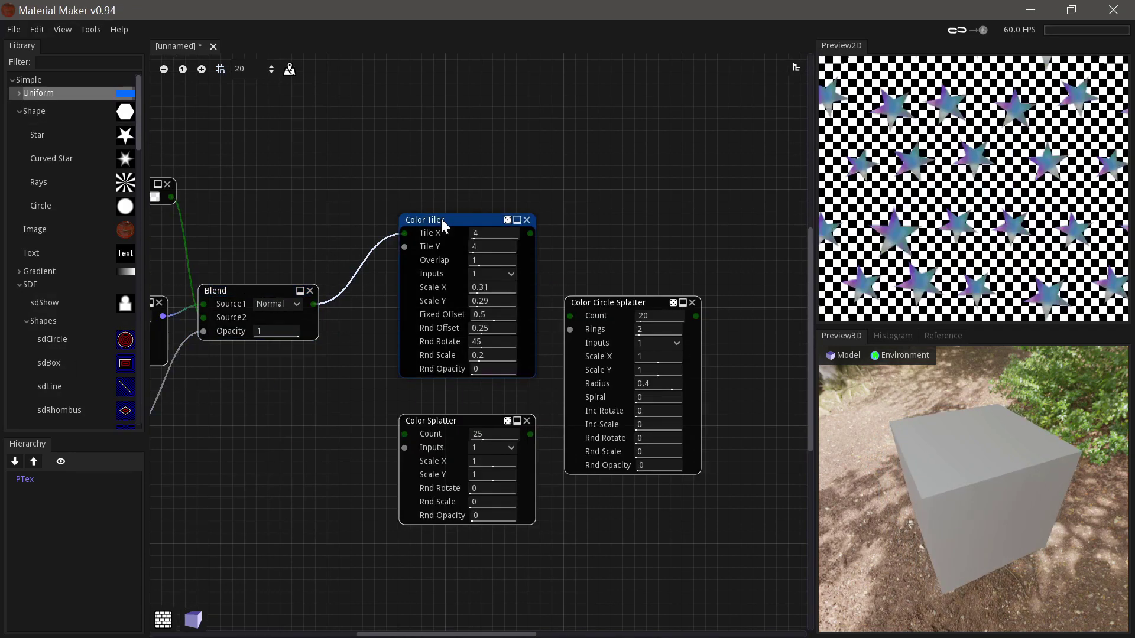
left_click(465, 419)
left_click(615, 303)
left_click(269, 291)
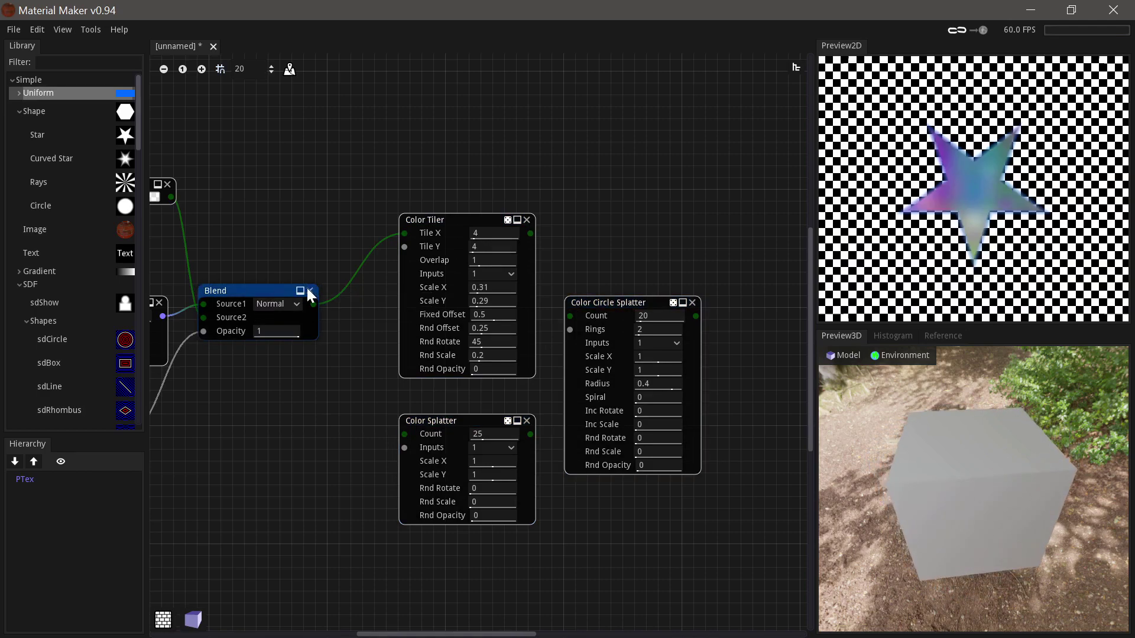
left_click(446, 217)
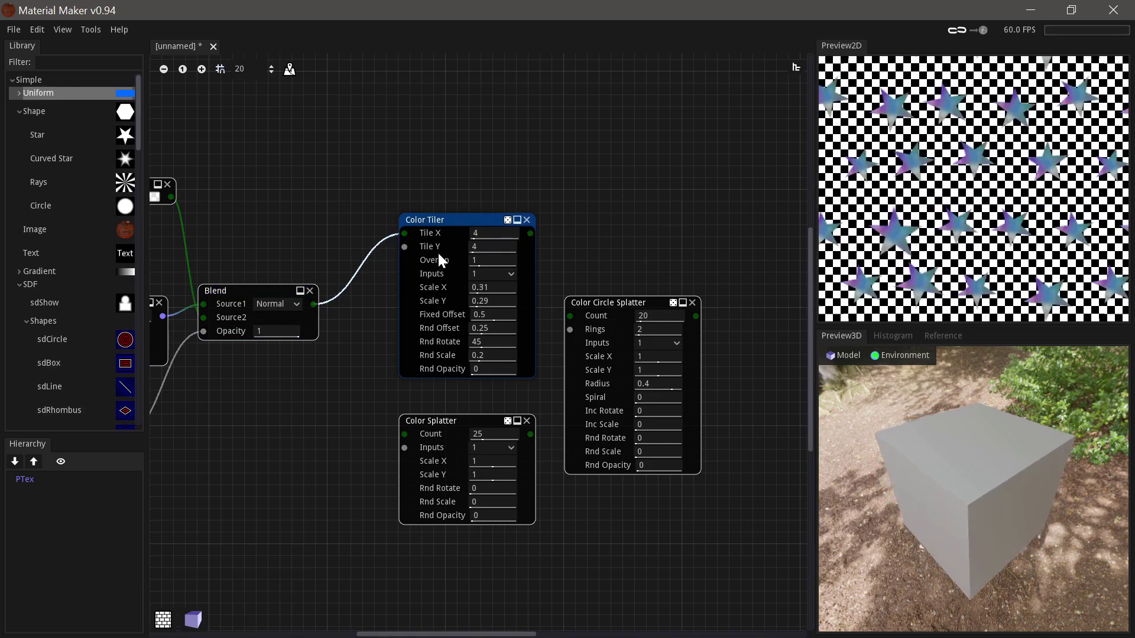
left_click(406, 234)
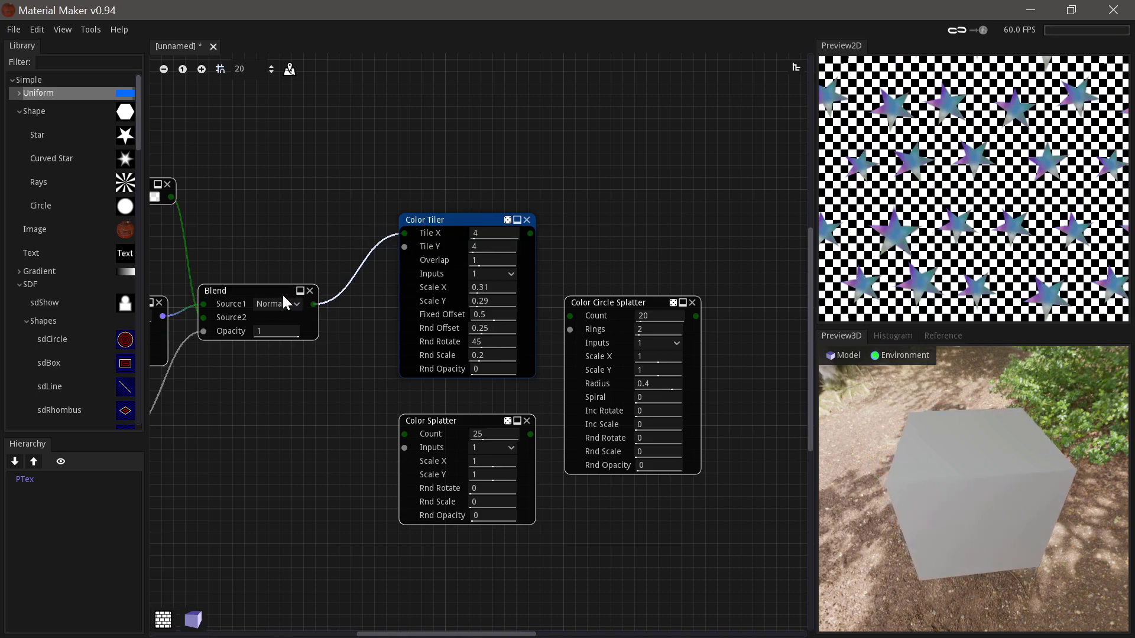
left_click_drag(282, 293, 289, 290)
left_click(467, 217)
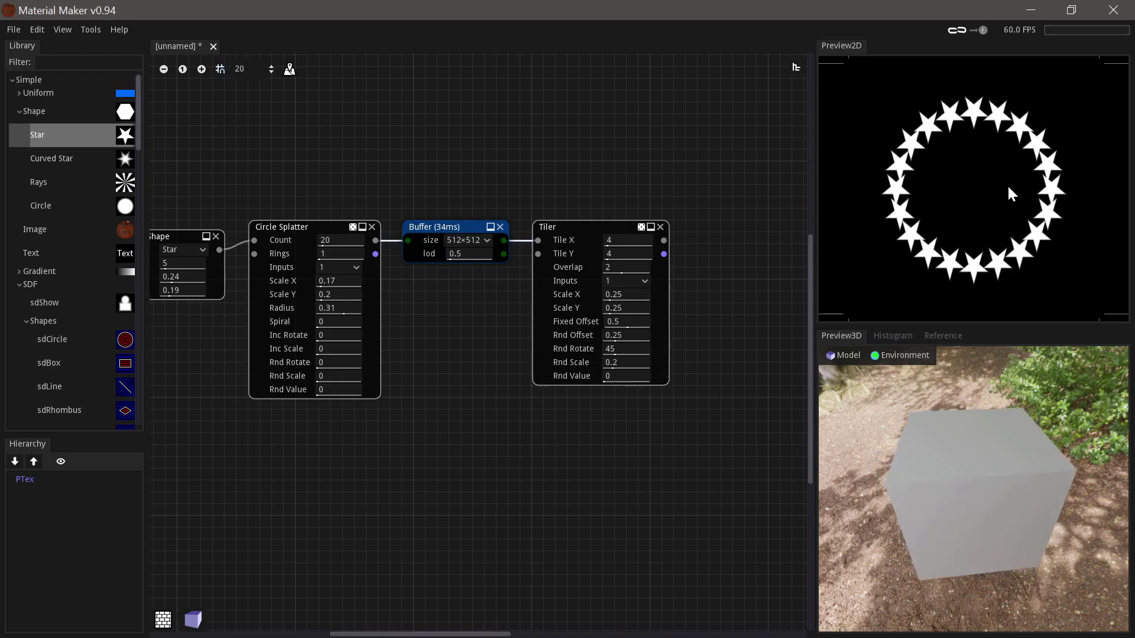
Compare the 2D previews of the Tiler node and the Buffer node that feeds it.
left_click(565, 225)
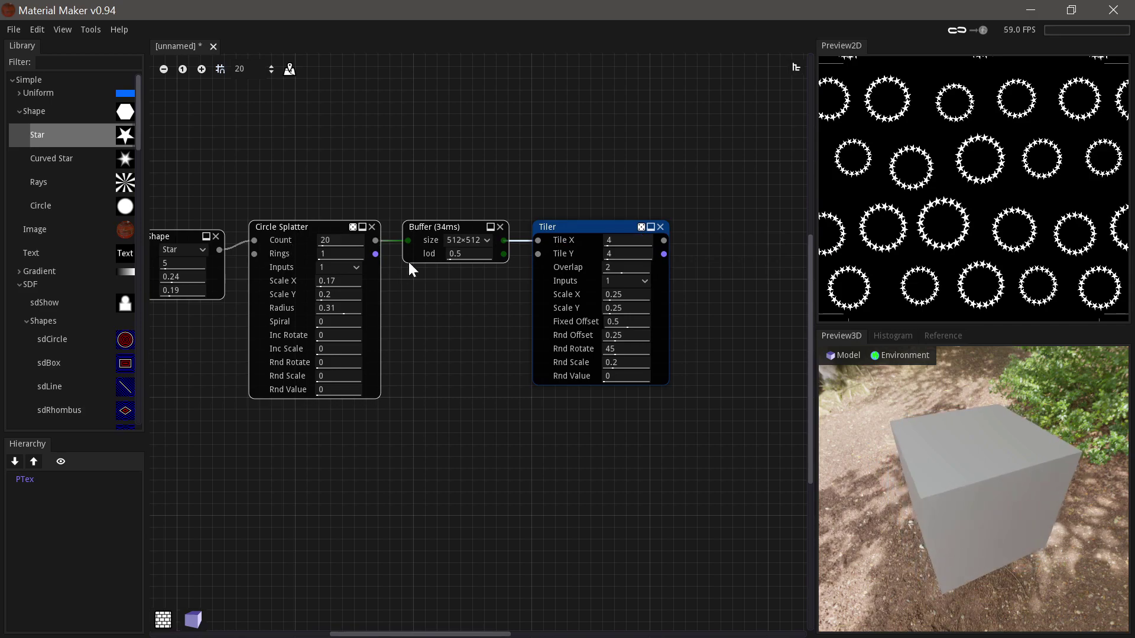
left_click(476, 227)
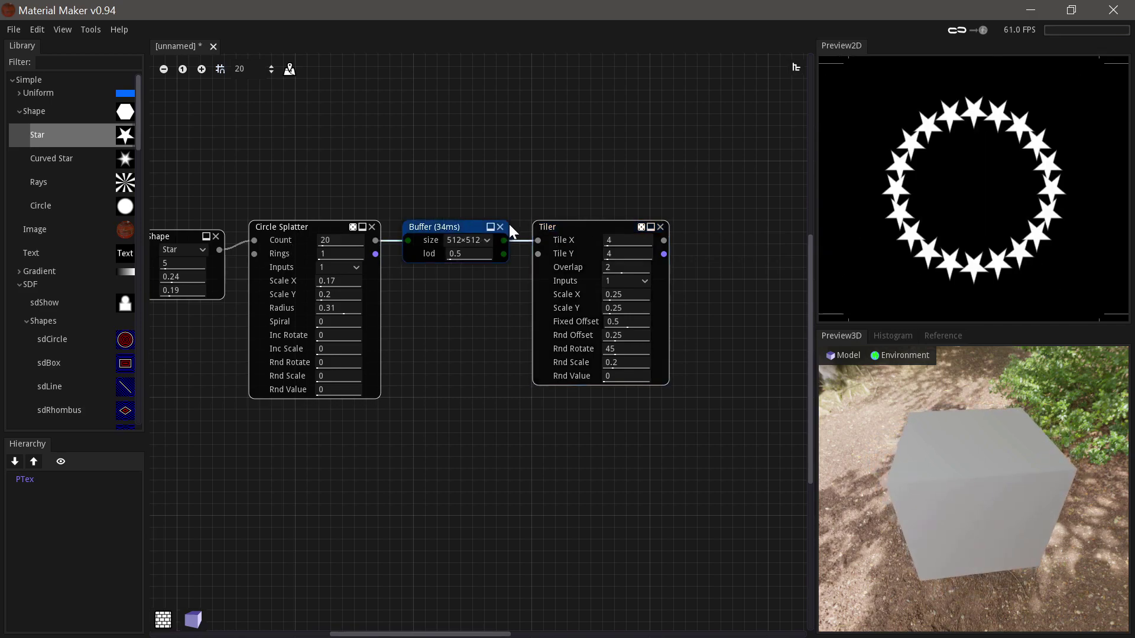
left_click(567, 229)
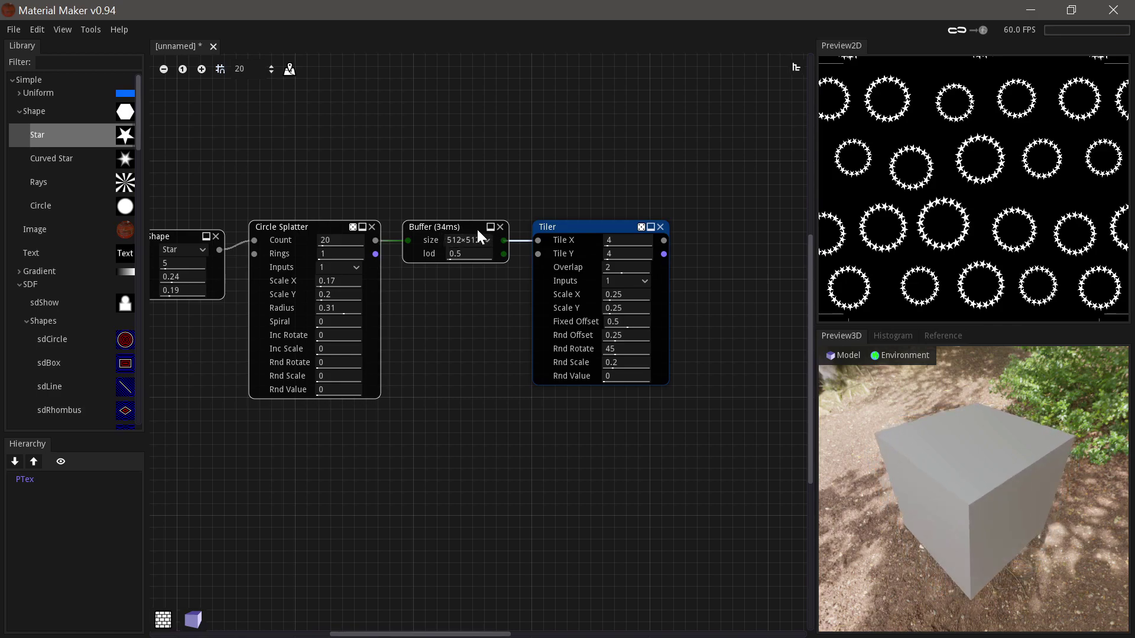
Reduce the Buffer node's size to 256×256 and then to 32×32.
left_click(466, 241)
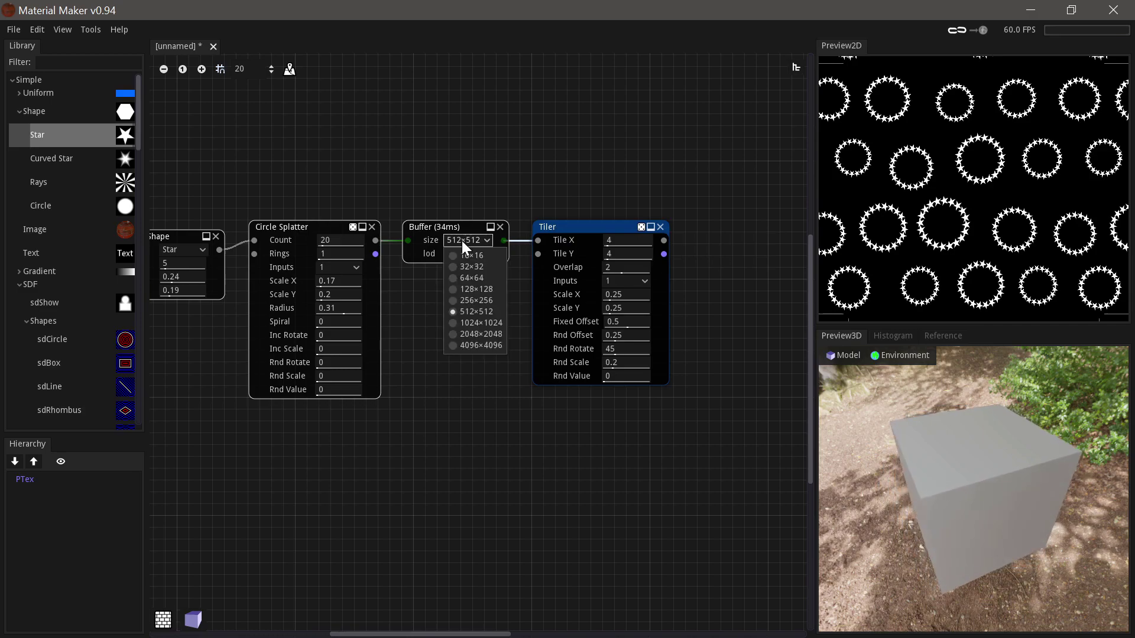
left_click(466, 300)
left_click(465, 241)
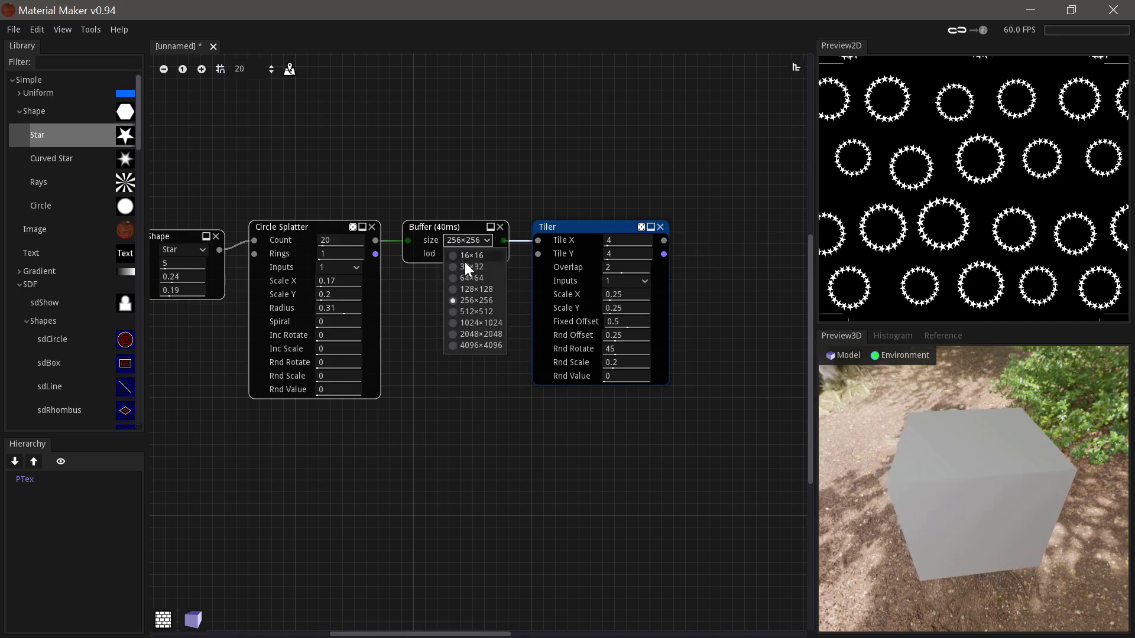
left_click(464, 265)
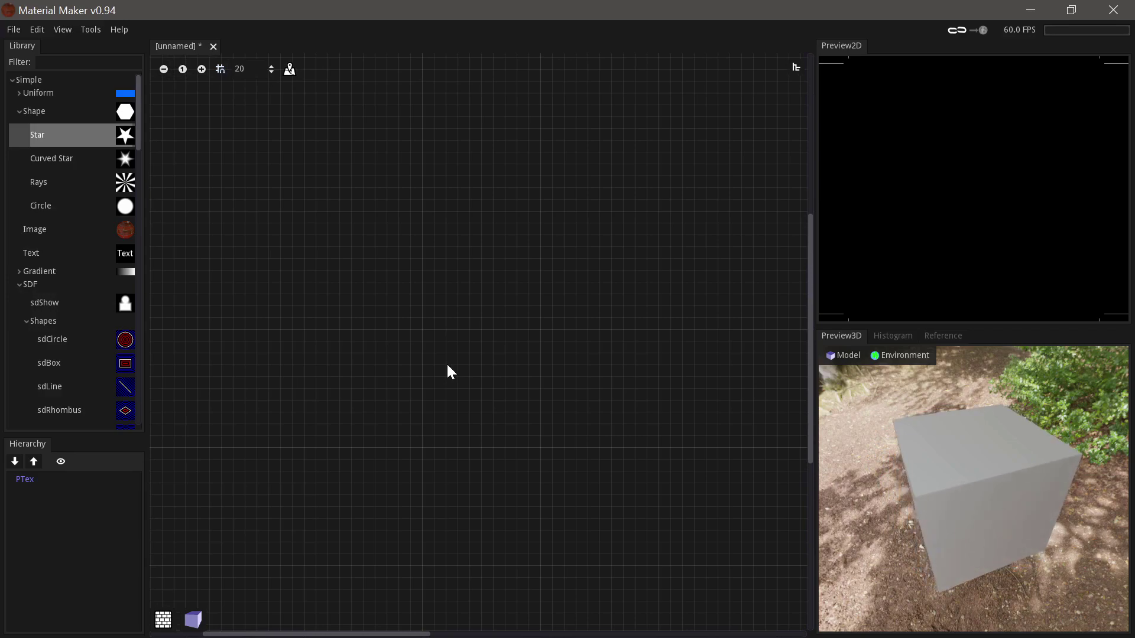
Add a Circle shape node in the empty graph, preview it, and set its radius to 0.83 and edge to 0.
middle_click_drag(447, 365, 432, 359)
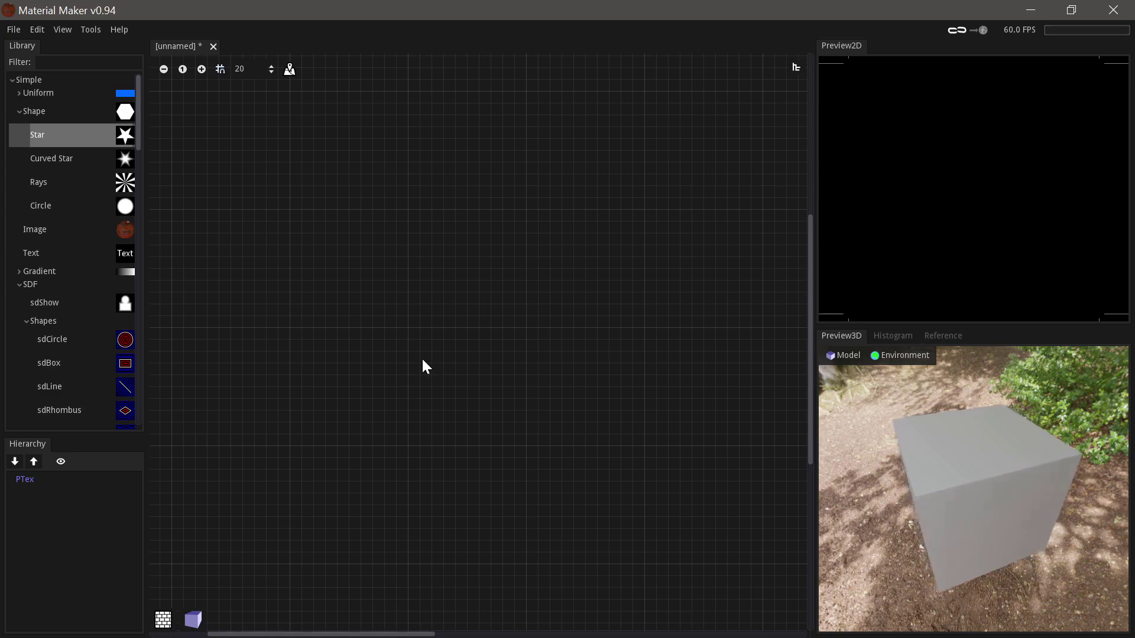
right_click(317, 264)
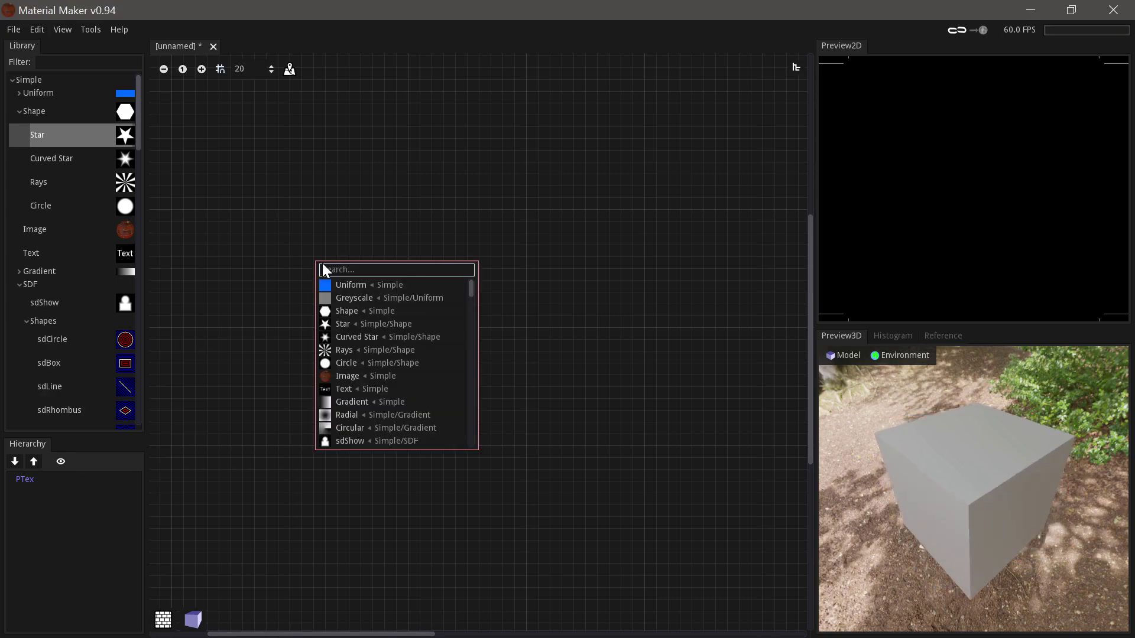
type("circ")
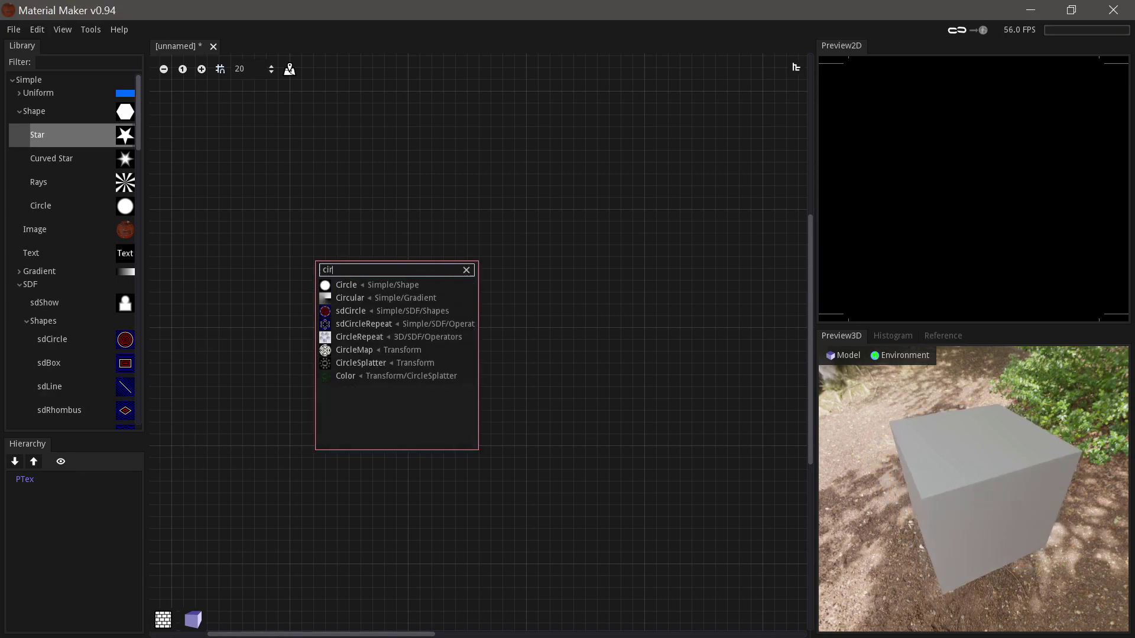
key("Down")
key("Return")
left_click(340, 264)
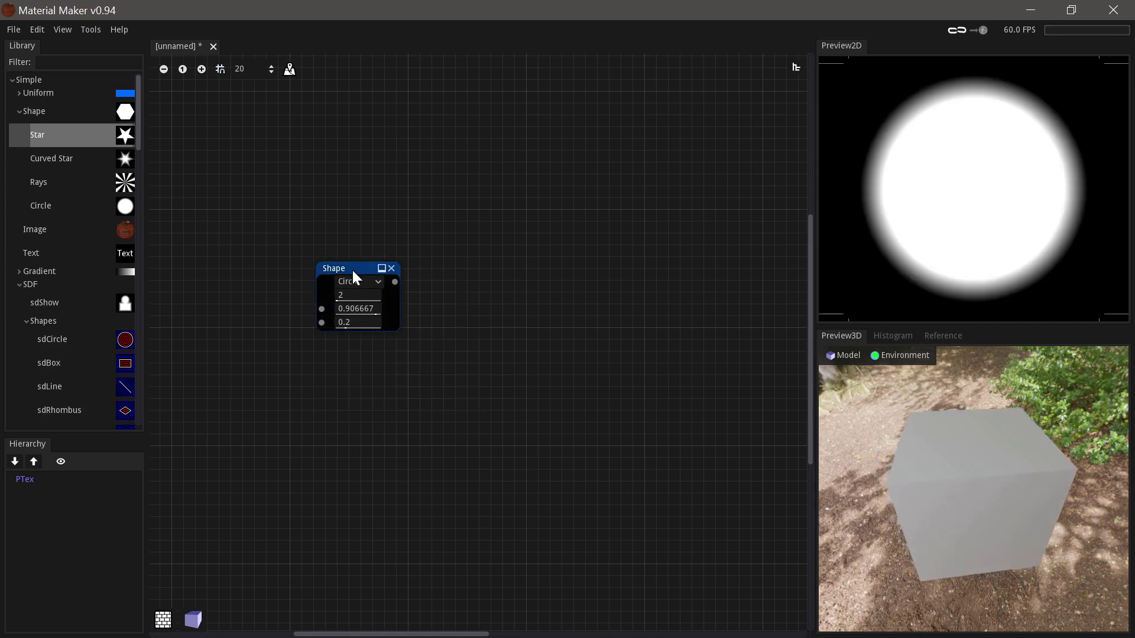
mouse_move(350, 322)
left_mouse_down()
mouse_move(336, 322)
mouse_move(375, 309)
mouse_move(331, 322)
left_mouse_up()
Add a Transform node connected to the circle's output, preview it, and set Translate X to -0.34 and Translate Y to -0.075.
left_click_drag(352, 270, 426, 274)
type("tra")
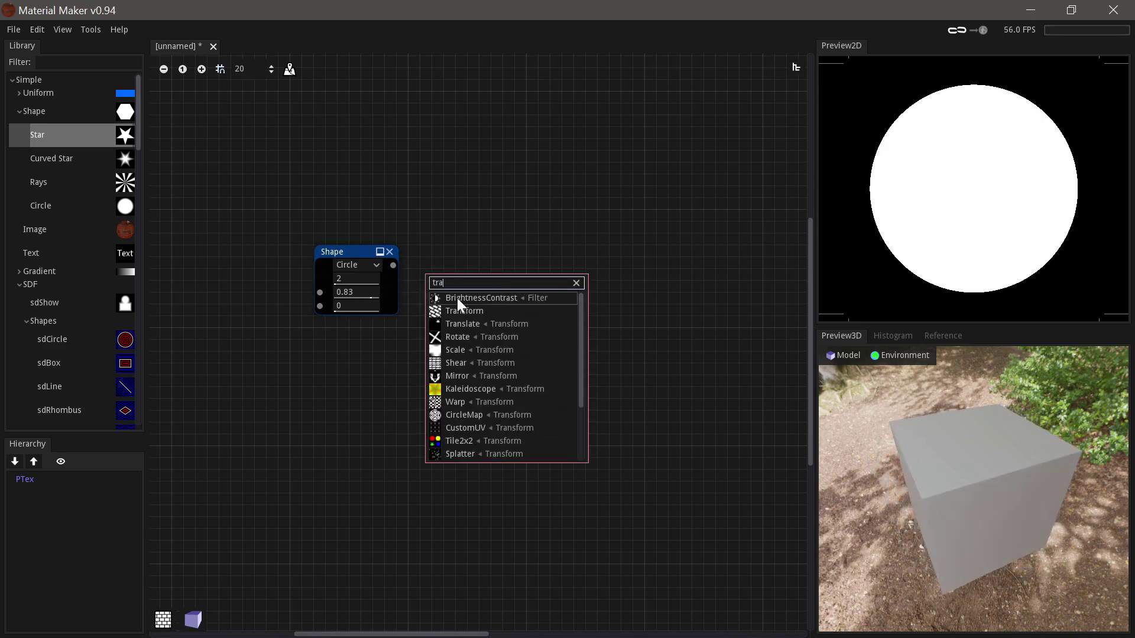
left_click(469, 309)
left_click(470, 262)
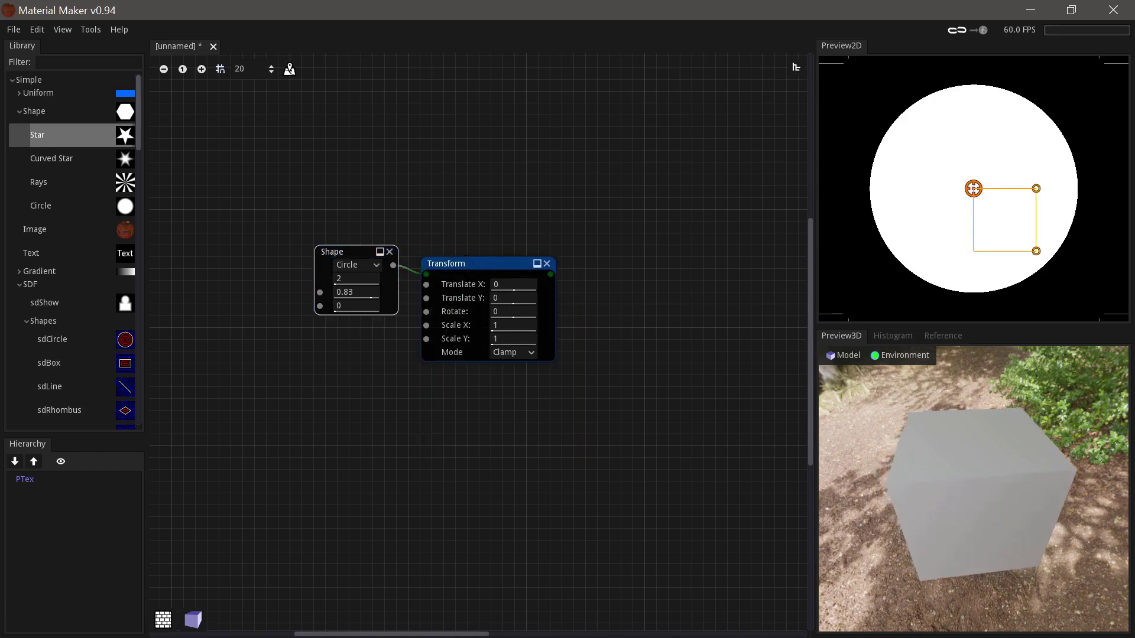
left_click_drag(515, 285, 578, 290)
Add a Mirror node connected to the Transform node's output and preview it.
type("tr")
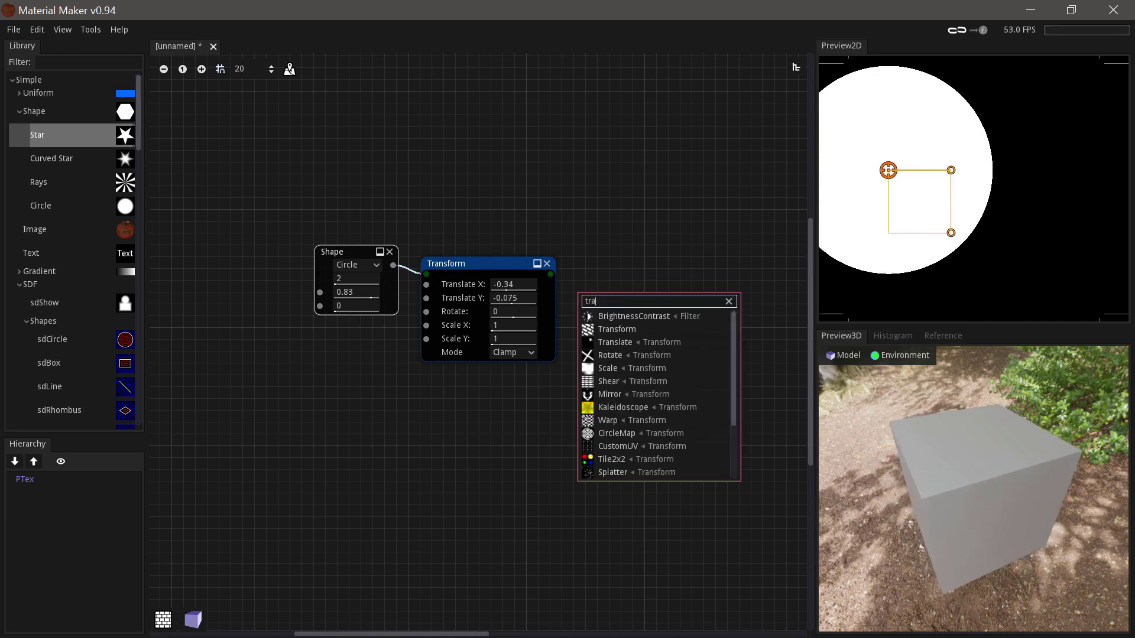
type("a")
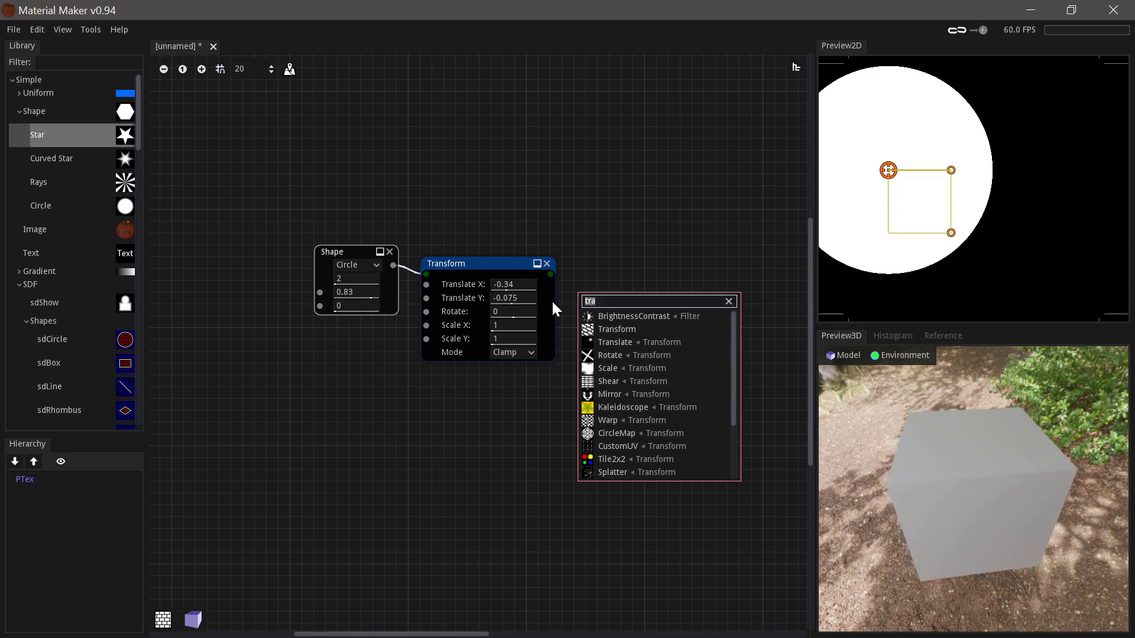
key("BackSpace")
key("BackSpace")
key("BackSpace")
type("mirr")
left_click(633, 319)
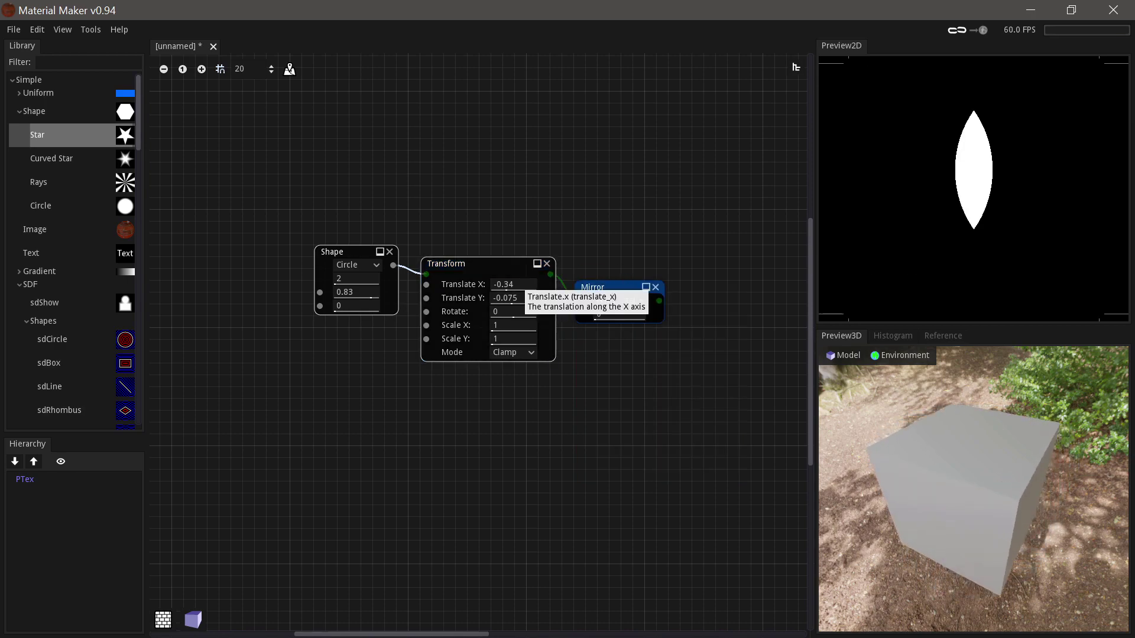
Shape the mirrored petal by setting the Transform's Translate X to -0.15, Translate Y to -0.11 and Scale X to 0.53.
left_click_drag(517, 283, 508, 325)
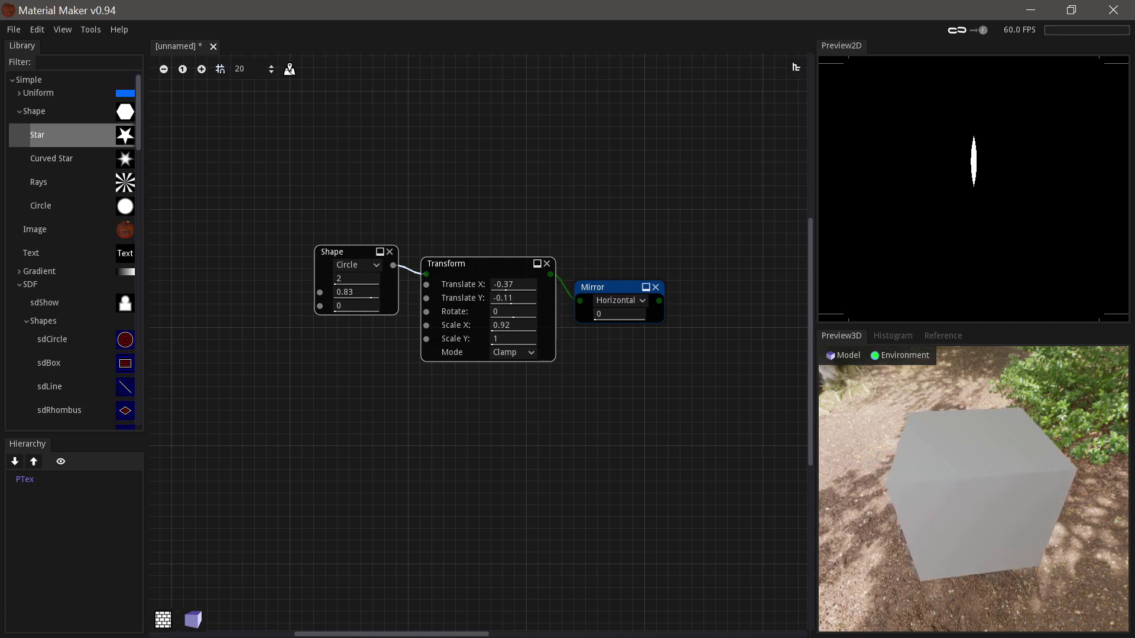
left_click_drag(506, 285, 520, 284)
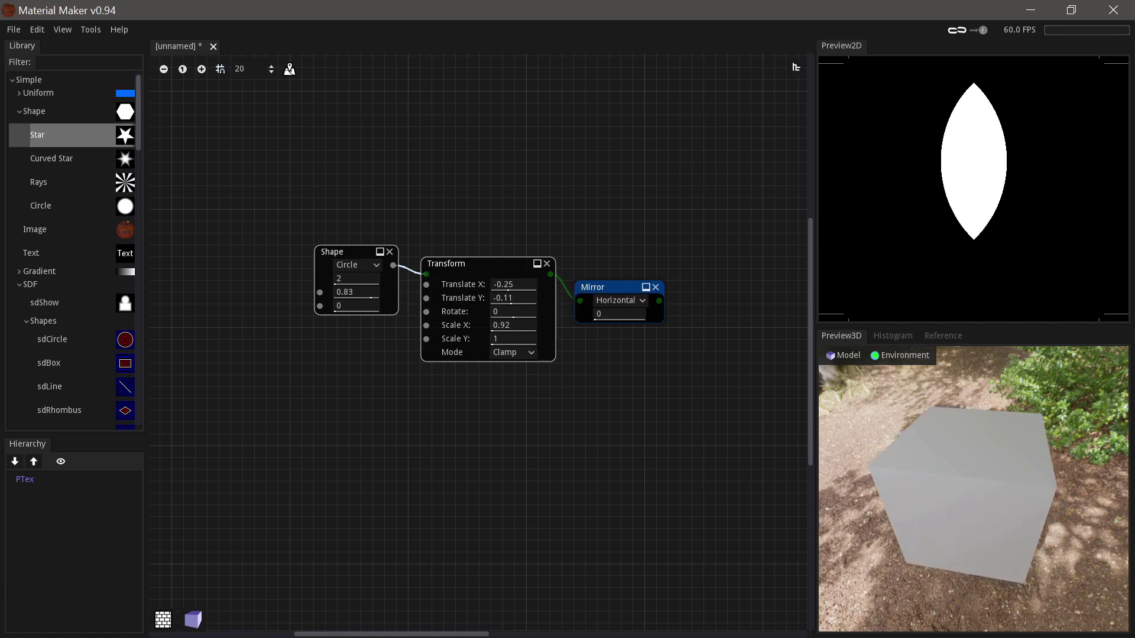
left_click_drag(513, 325, 504, 325)
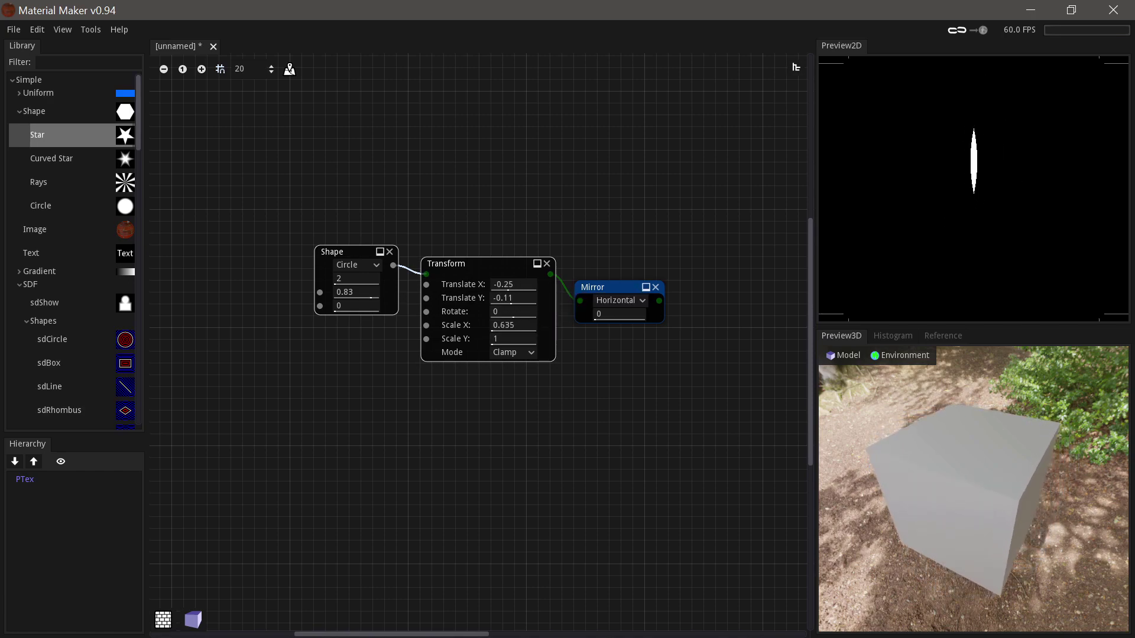
left_click_drag(512, 285, 521, 284)
left_click_drag(512, 325, 509, 325)
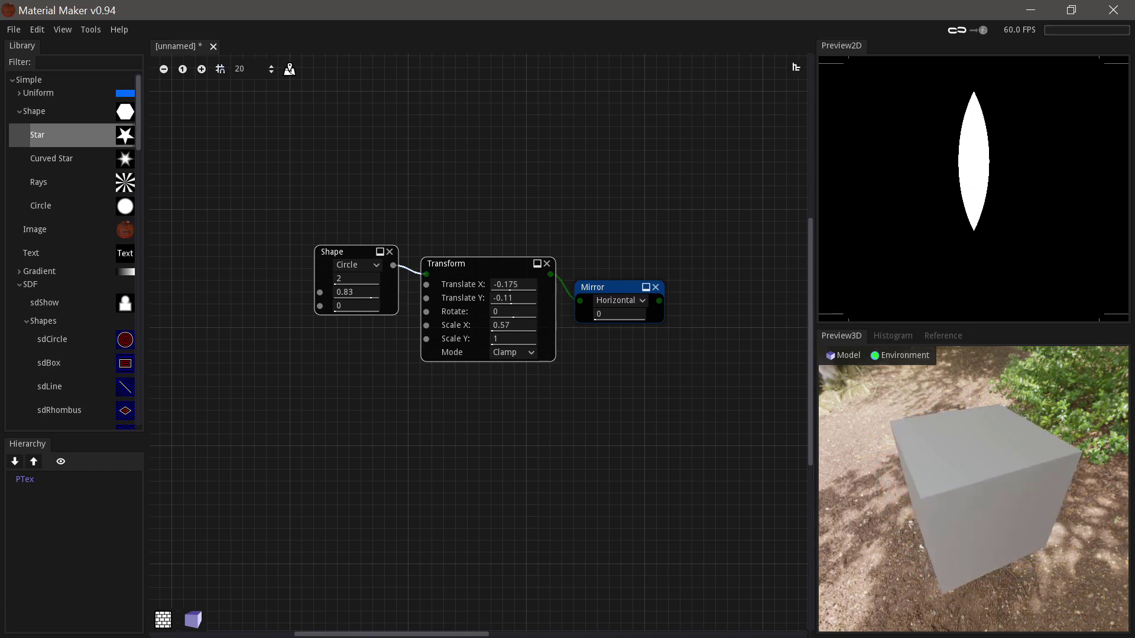
left_click_drag(512, 285, 514, 284)
Add a Blend node with its Source1 connected to the Mirror node's output.
middle_click_drag(622, 354, 576, 334)
left_click_drag(614, 280, 647, 315)
type("blend")
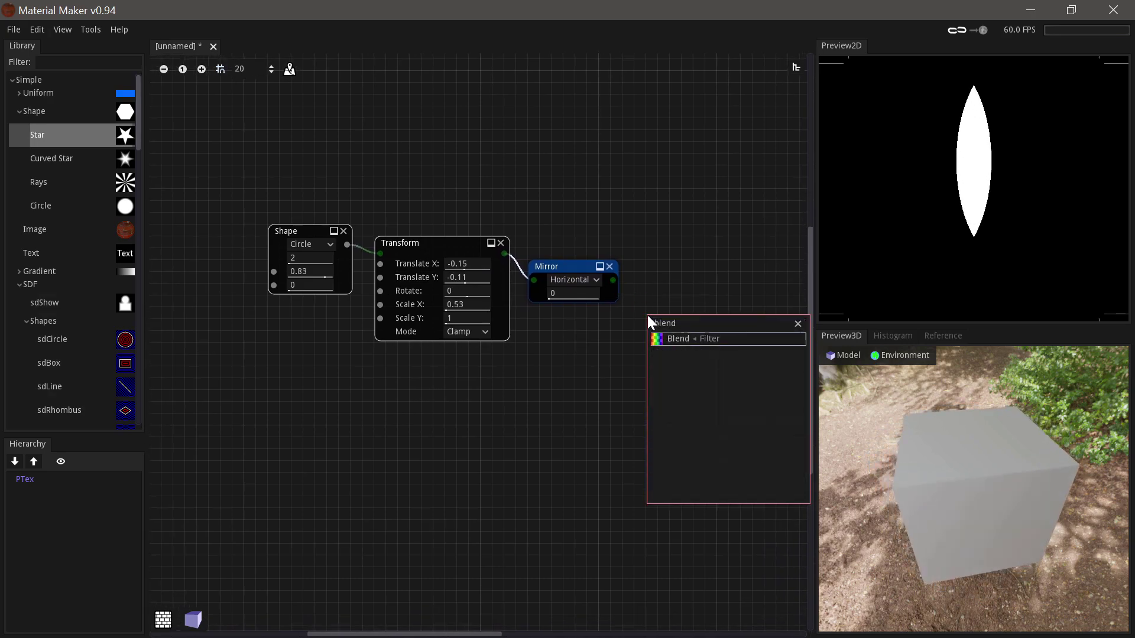
key("Return")
Add a Gradient node below the Mirror node and preview it.
right_click(567, 375)
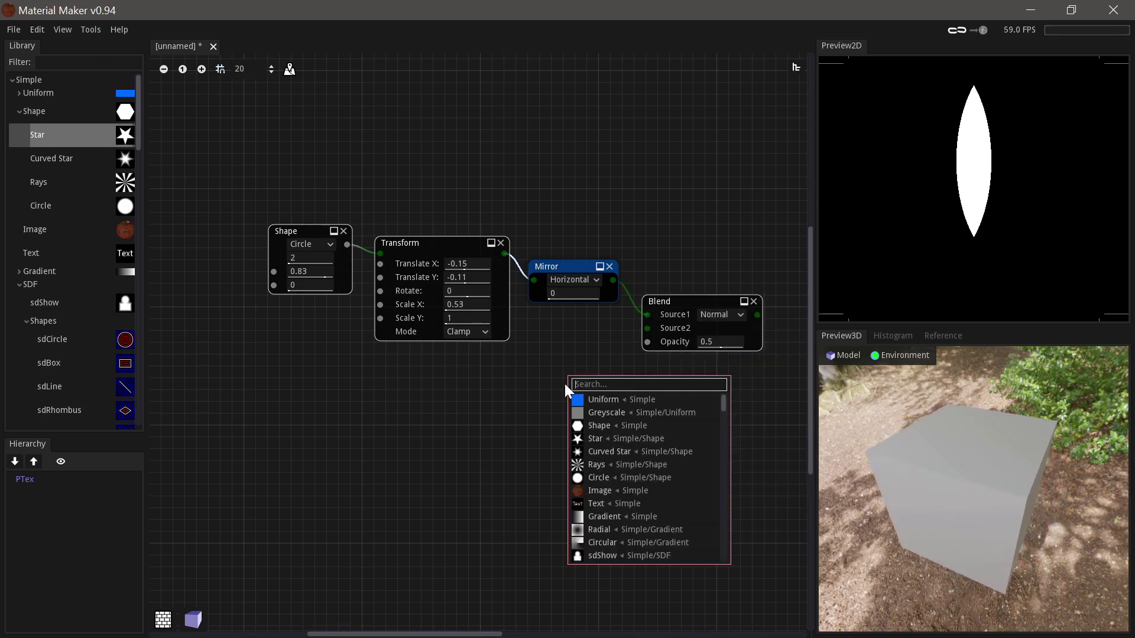
type("grad")
left_click(596, 400)
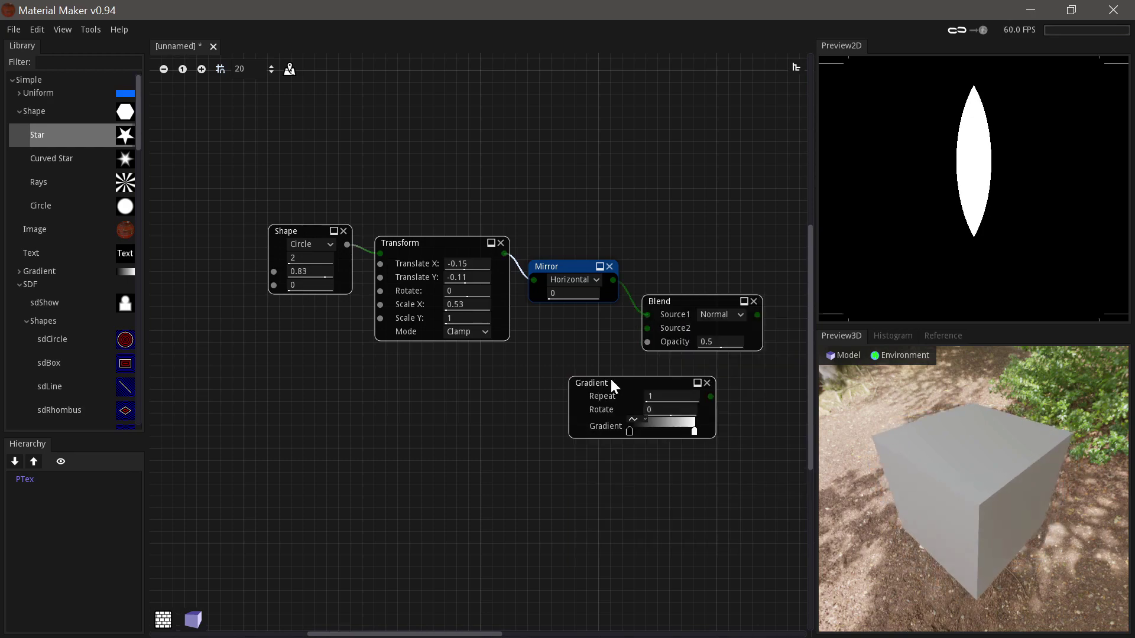
left_click_drag(609, 377, 527, 385)
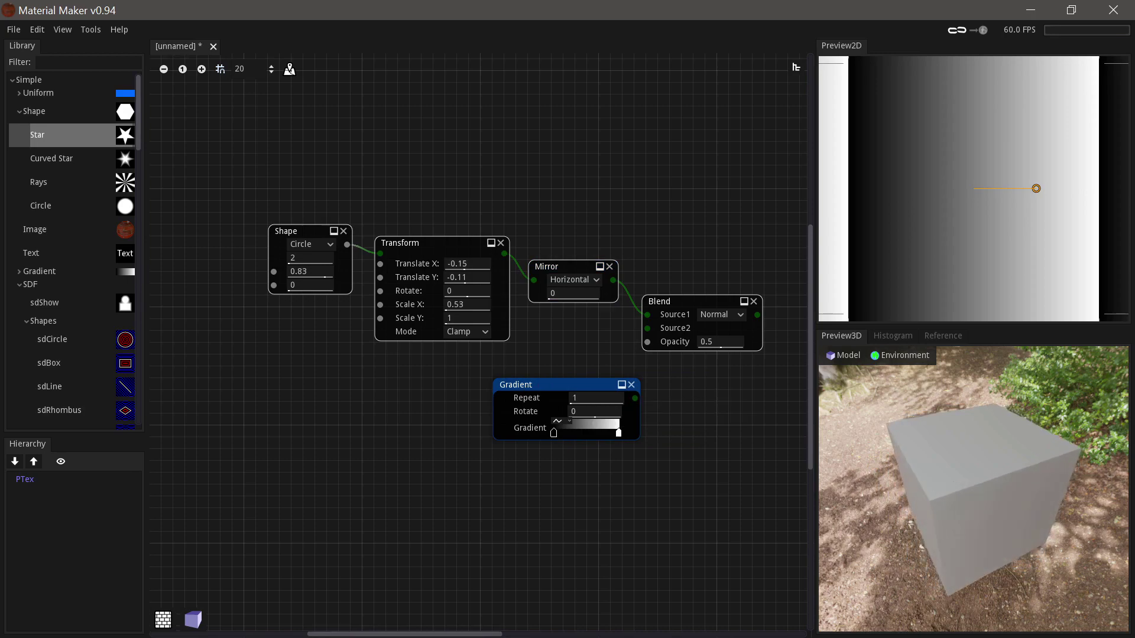
Set the Gradient's Rotate to 90, connect its output to the Blend's Source2, and position the node below the Transform node.
left_click(588, 413)
type("90")
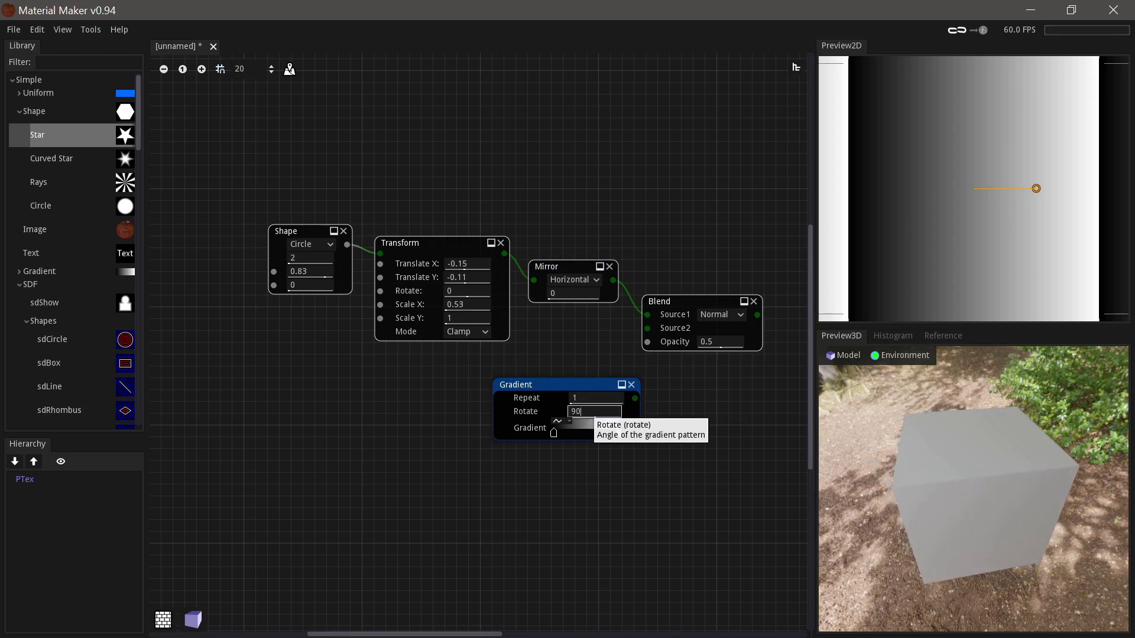
key("Return")
left_click_drag(634, 399, 647, 329)
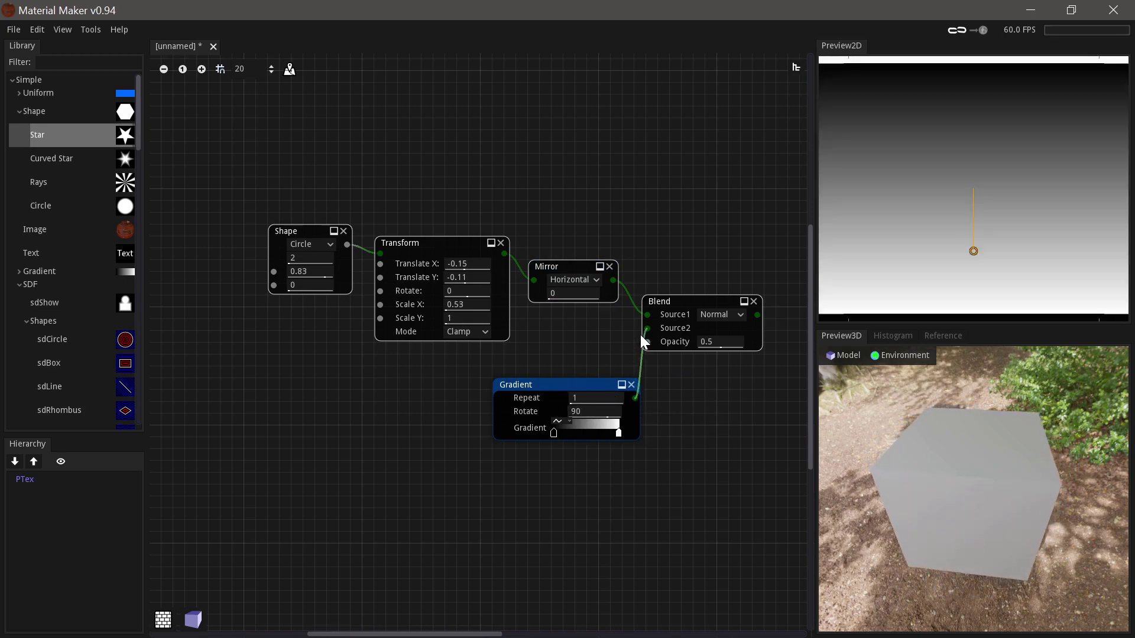
left_click_drag(603, 384, 555, 372)
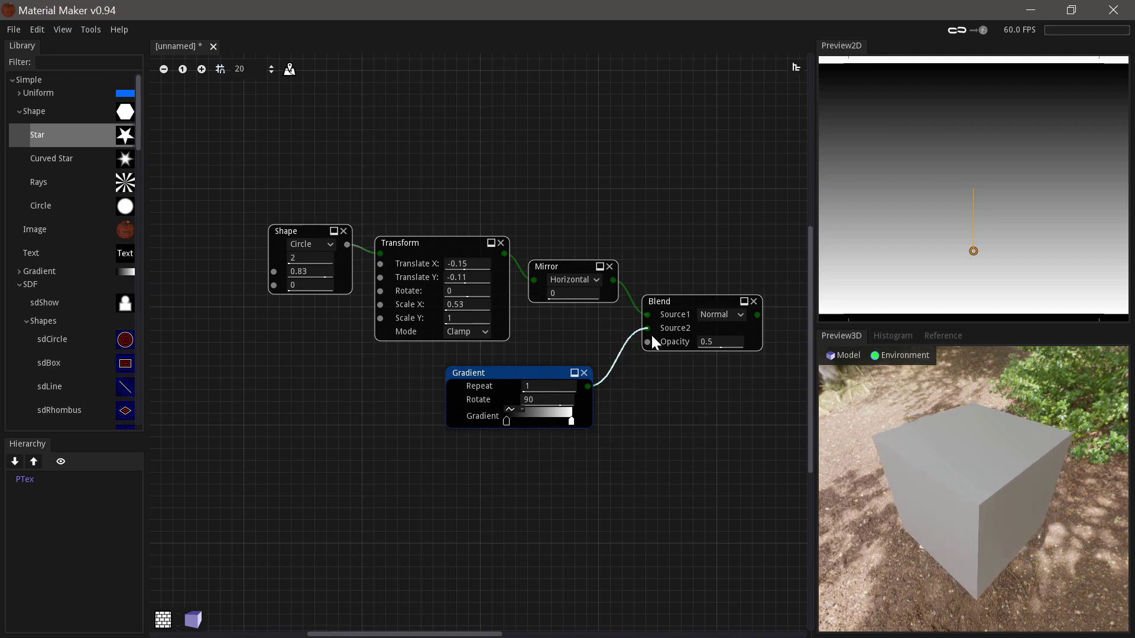
Set the Blend to Multiply with Opacity 1 and rearrange the Gradient's stops to fade from white at the start to black about halfway.
left_click(696, 304)
left_click(735, 317)
left_click(729, 353)
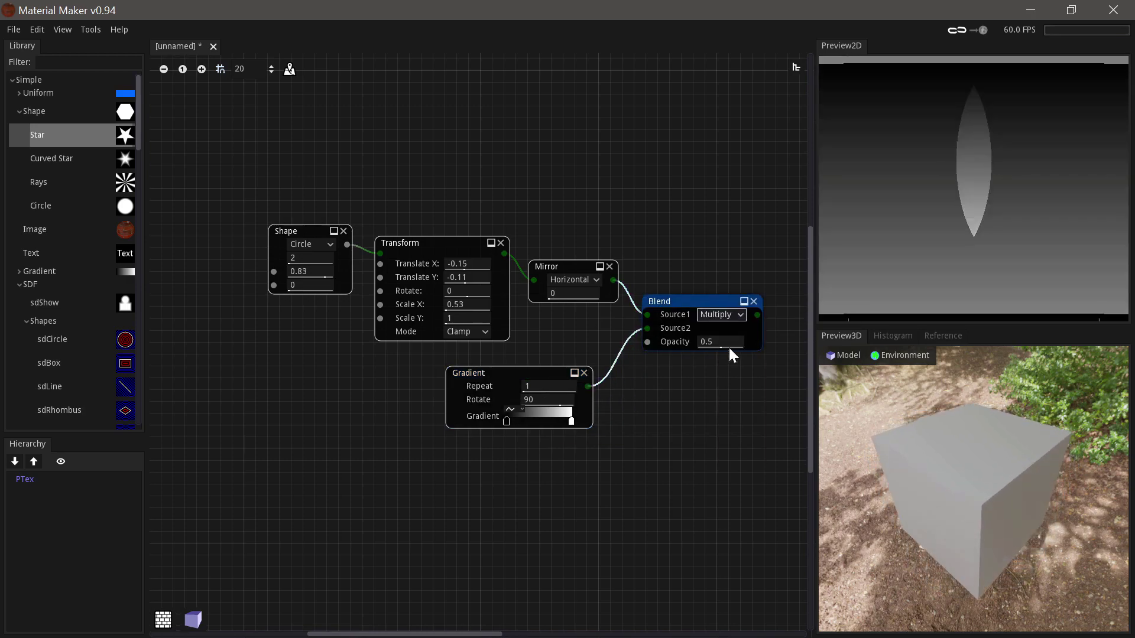
left_click_drag(721, 341, 744, 341)
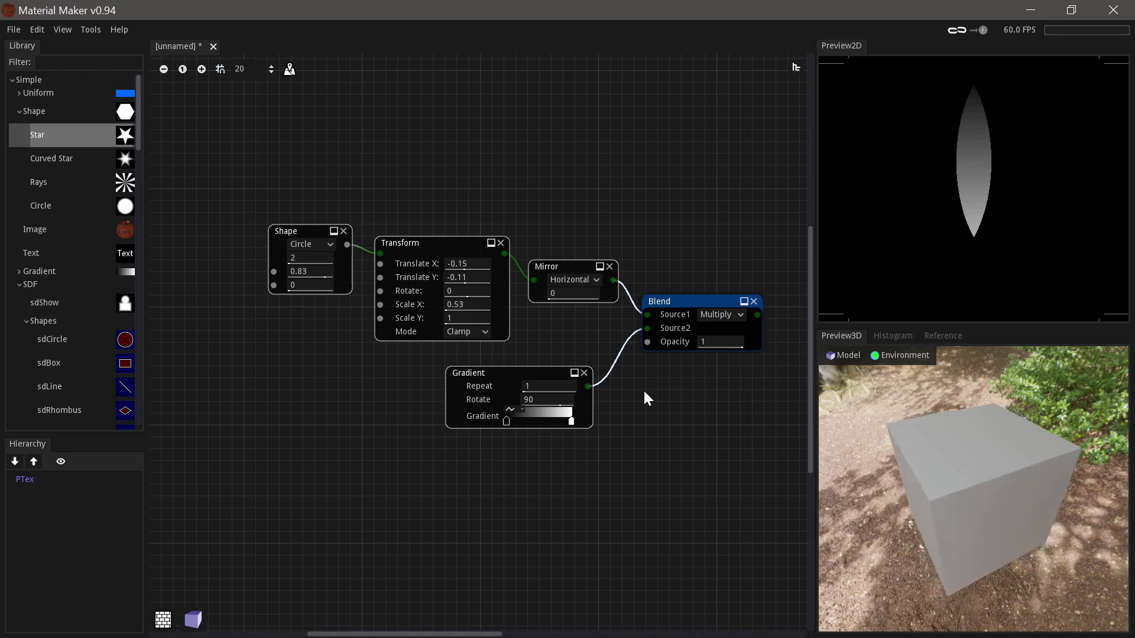
left_click_drag(573, 421, 500, 424)
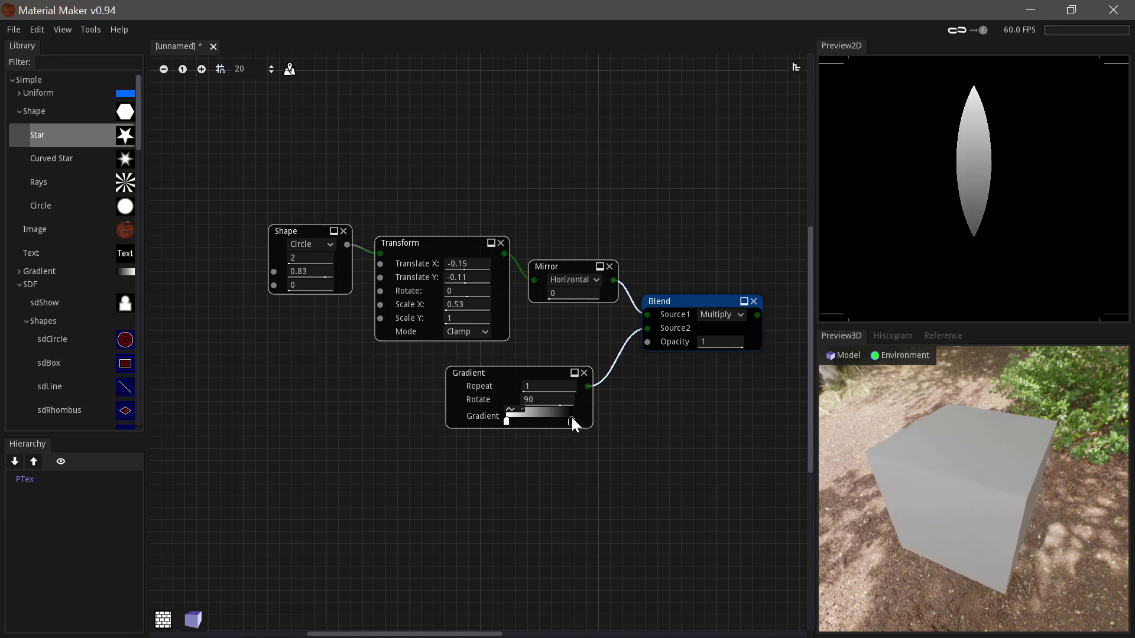
left_click_drag(571, 420, 541, 422)
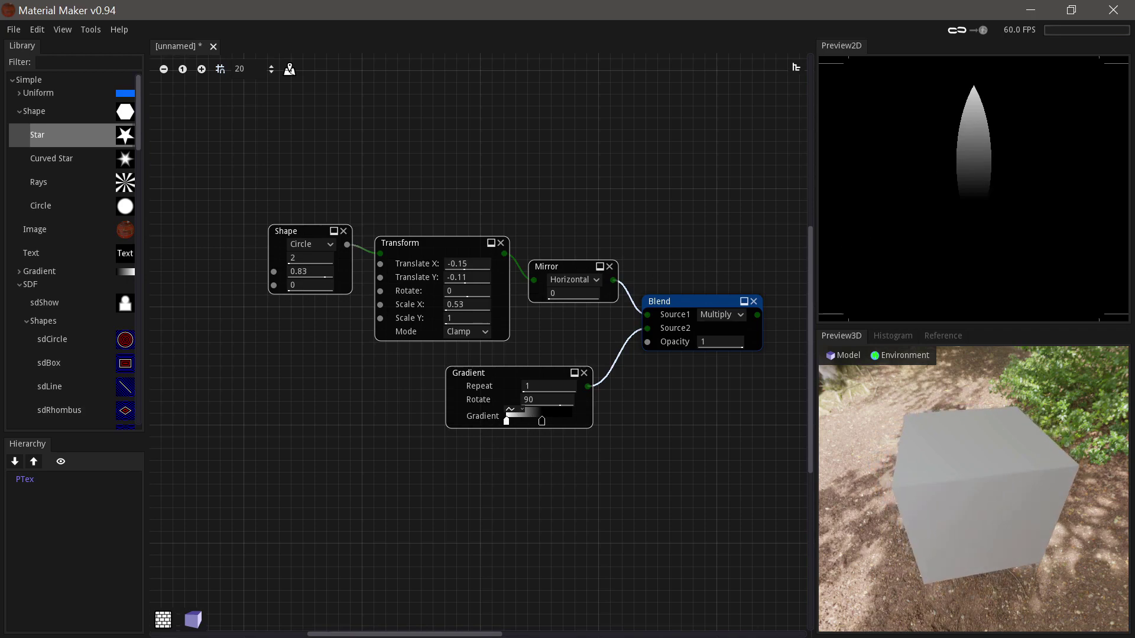
Add a second Blend node with its Source1 connected to the first Blend's output.
middle_click_drag(759, 274, 541, 306)
left_click_drag(541, 346, 594, 359)
type("blend")
key("Return")
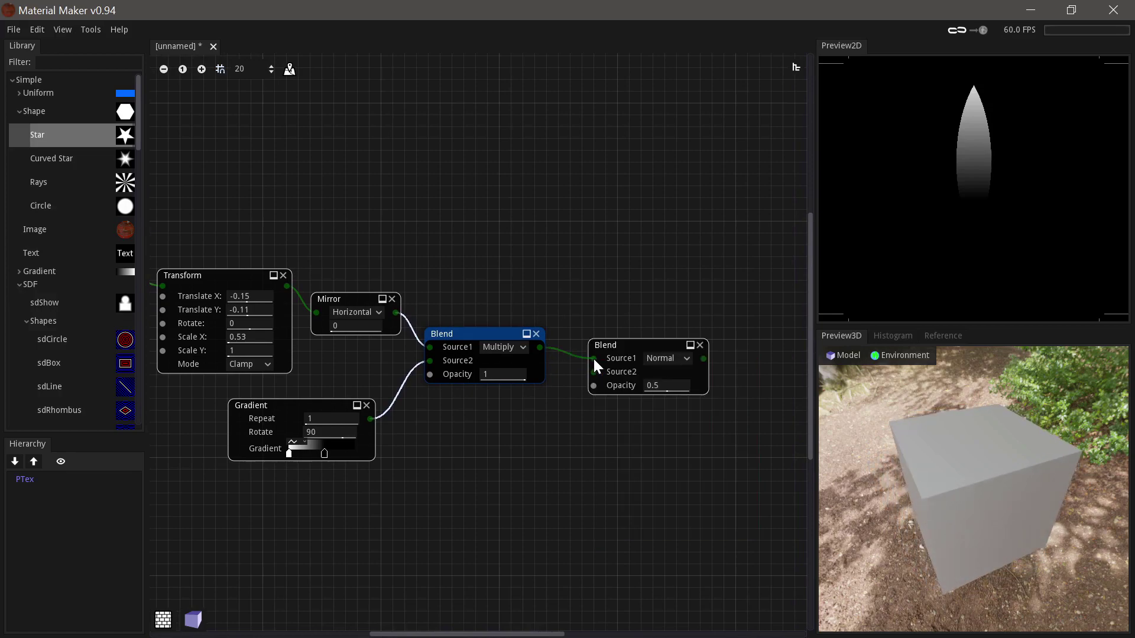
Add a second Gradient node below the Blend nodes and connect its output to the second Blend's Source2.
right_click(505, 435)
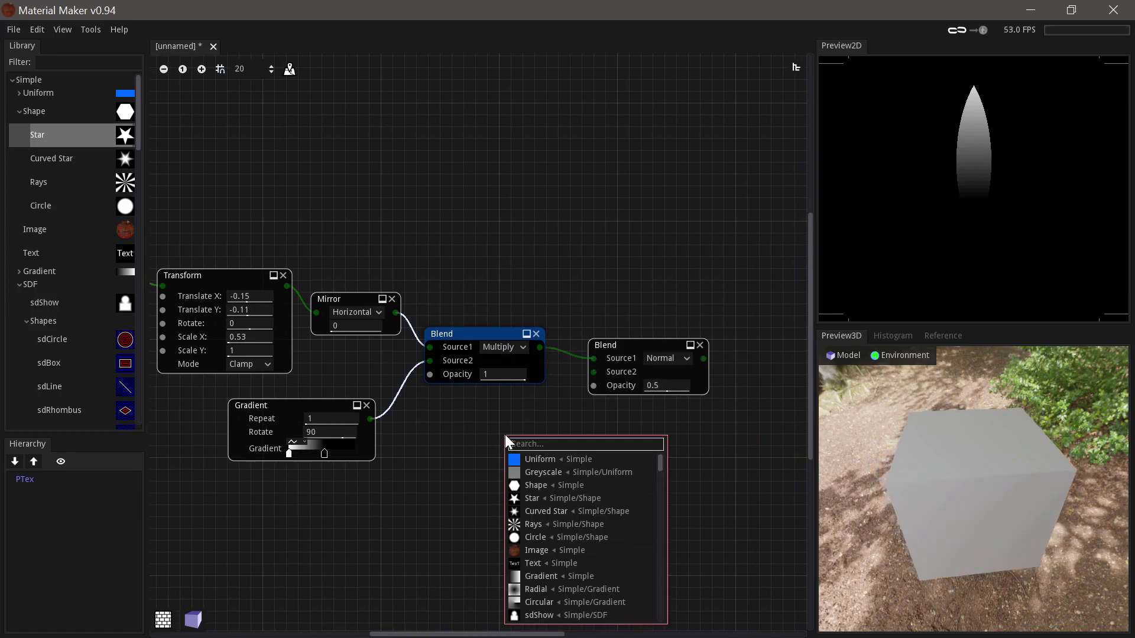
type("grad")
left_click(541, 460)
left_click_drag(579, 436, 594, 372)
Set the second Blend to Multiply, preview it, and edit its Gradient into a narrow central black band between two white stops.
left_click(668, 358)
left_click(684, 397)
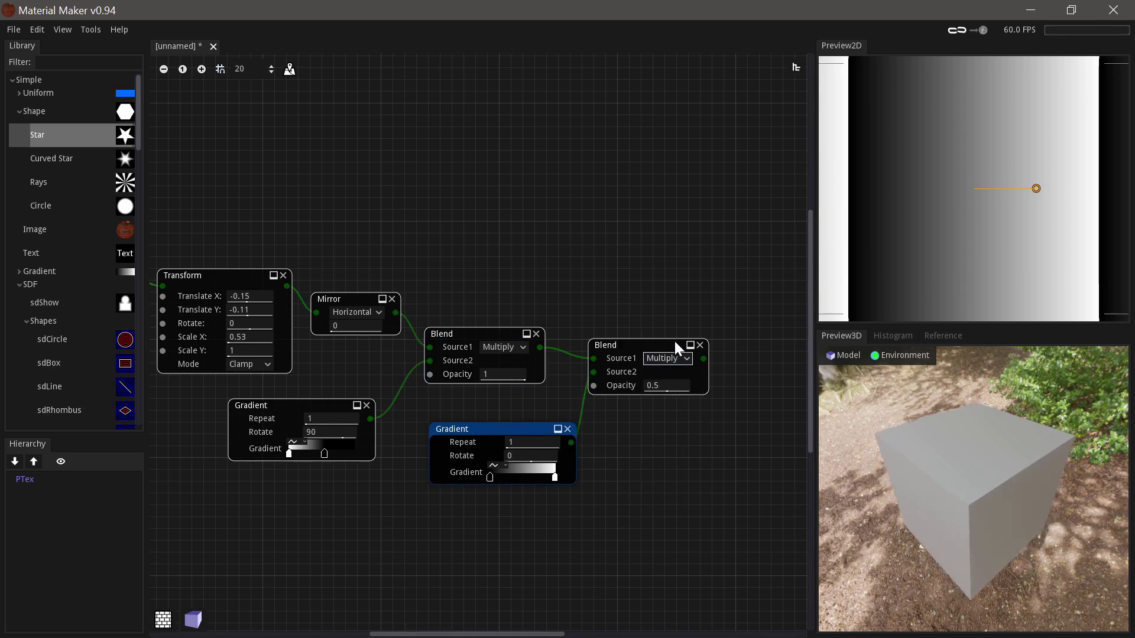
left_click_drag(675, 342, 670, 345)
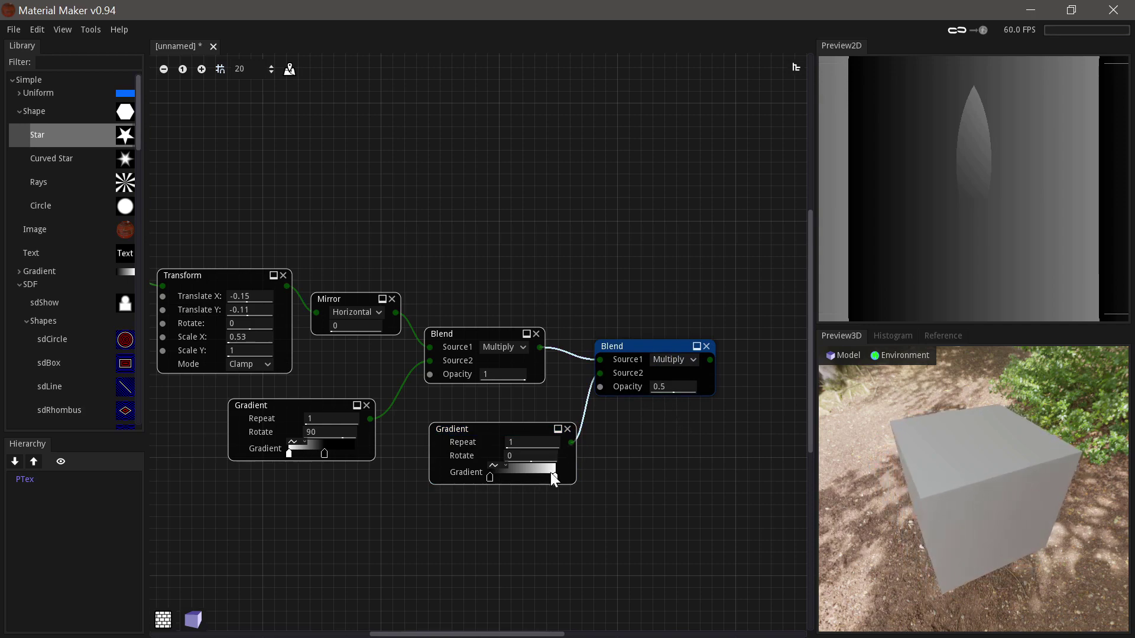
mouse_move(494, 480)
left_mouse_down()
mouse_move(543, 478)
mouse_move(516, 477)
left_mouse_up()
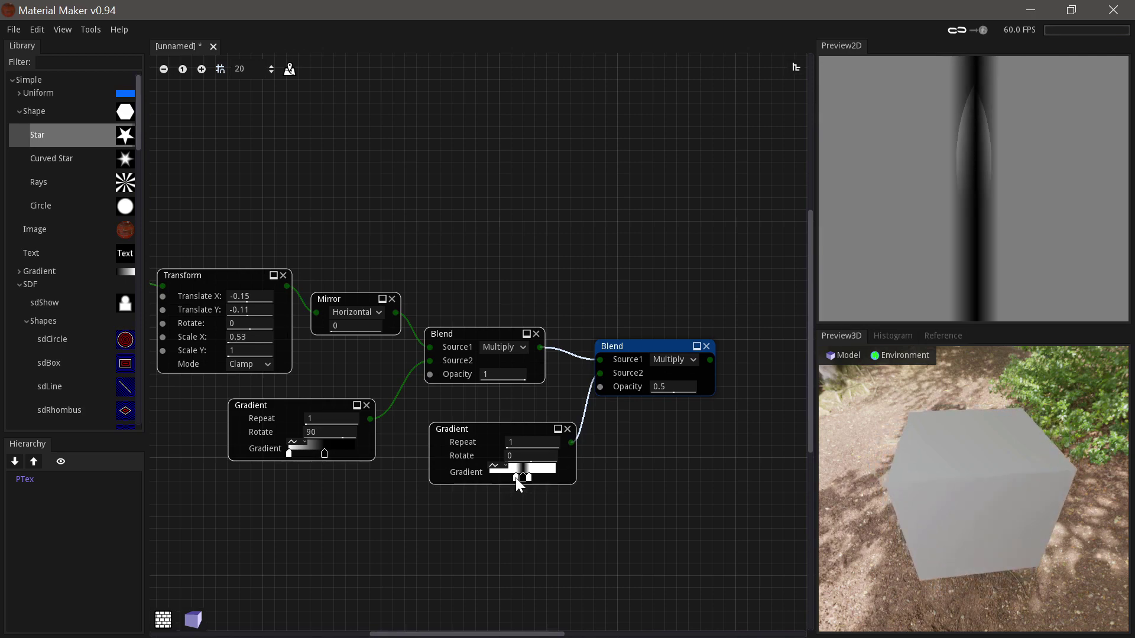
Swap the second Blend's inputs so the Gradient feeds Source1 and the first Blend feeds Source2, and set its Opacity to 0.12.
left_click_drag(674, 387, 666, 388)
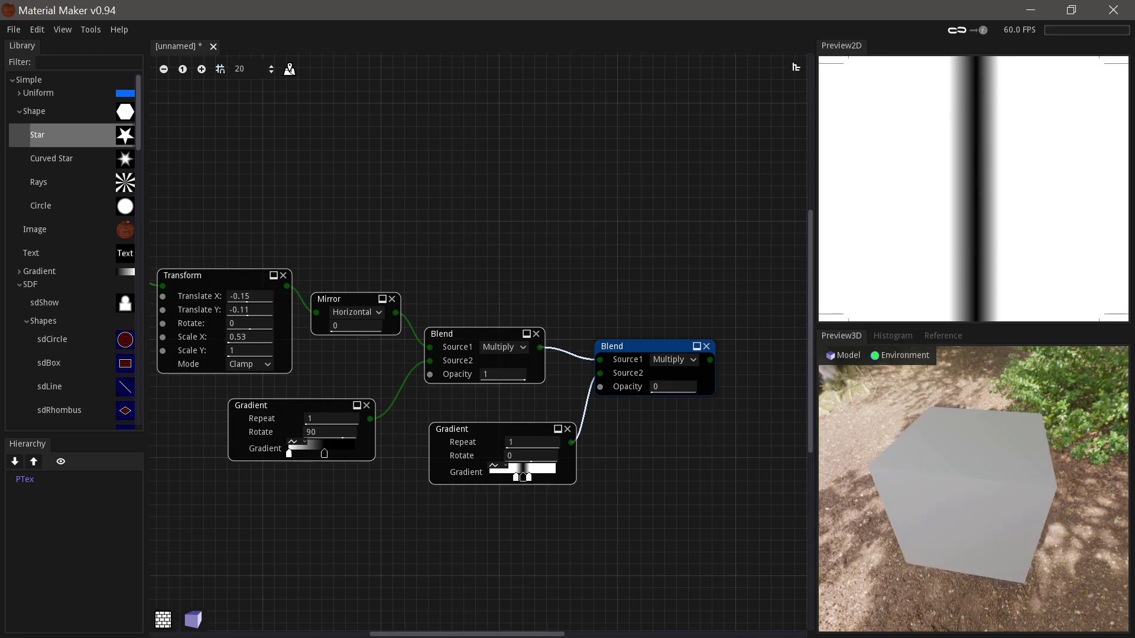
mouse_move(653, 387)
left_mouse_down()
mouse_move(599, 354)
mouse_move(548, 348)
mouse_move(662, 387)
left_mouse_up()
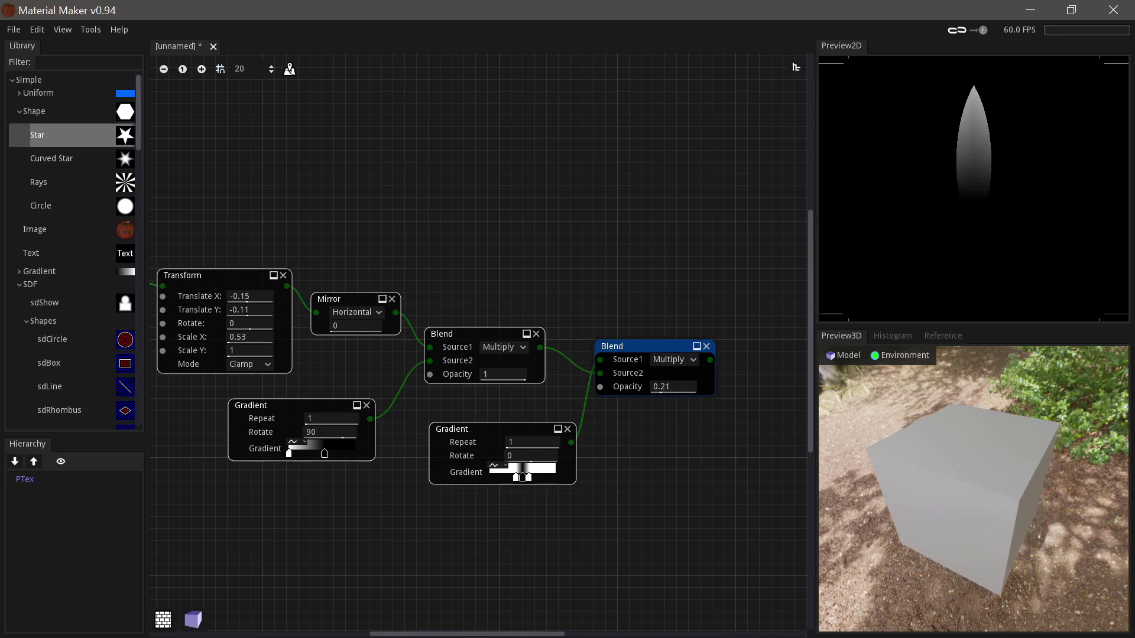
left_click_drag(660, 387, 657, 387)
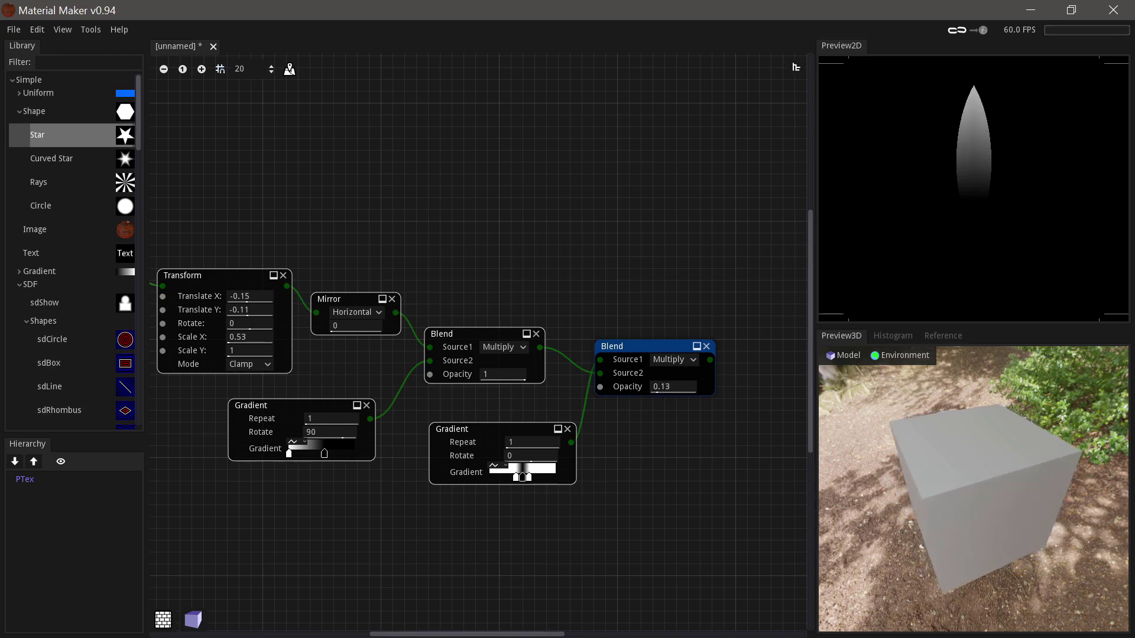
left_click_drag(655, 351, 656, 357)
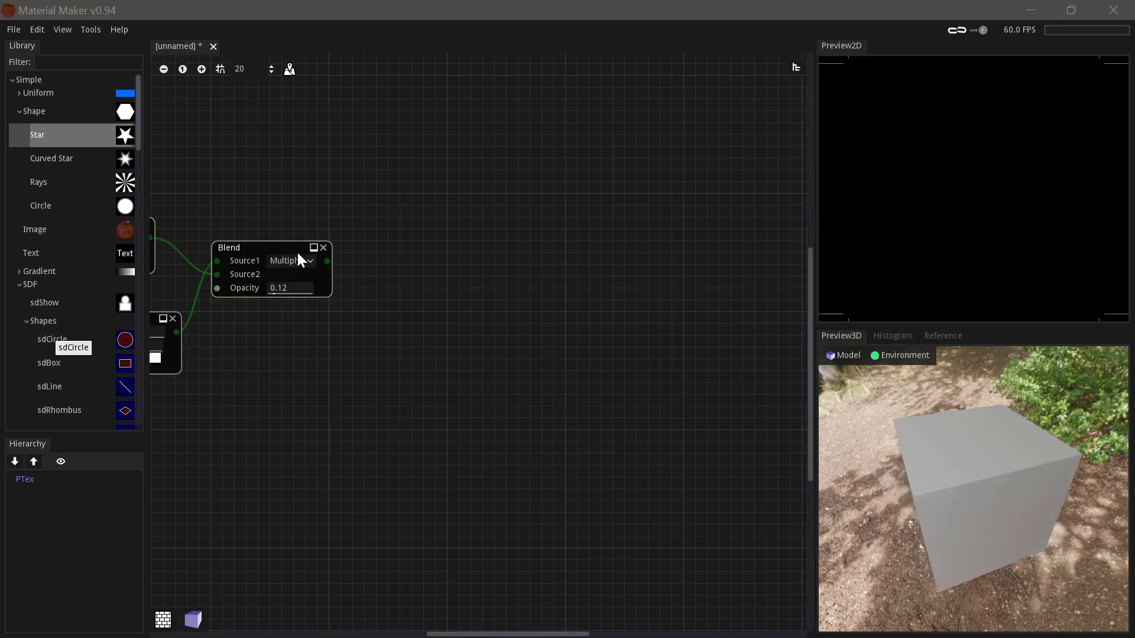
Add a Circle Splatter node connected to the second Blend's output.
left_click(279, 246)
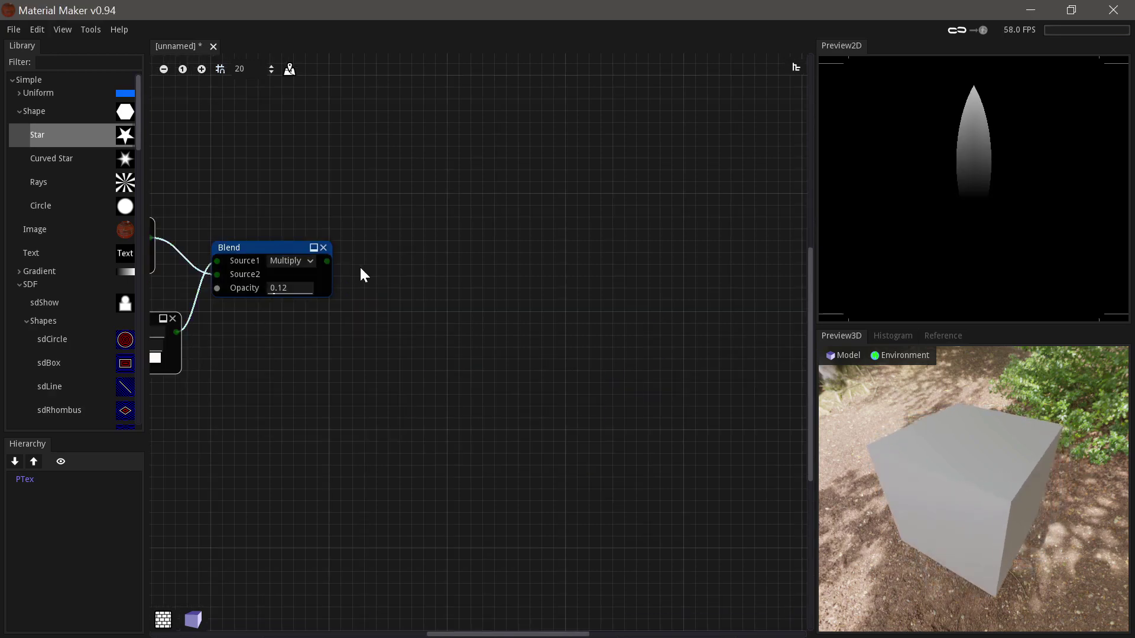
left_click_drag(342, 256, 363, 239)
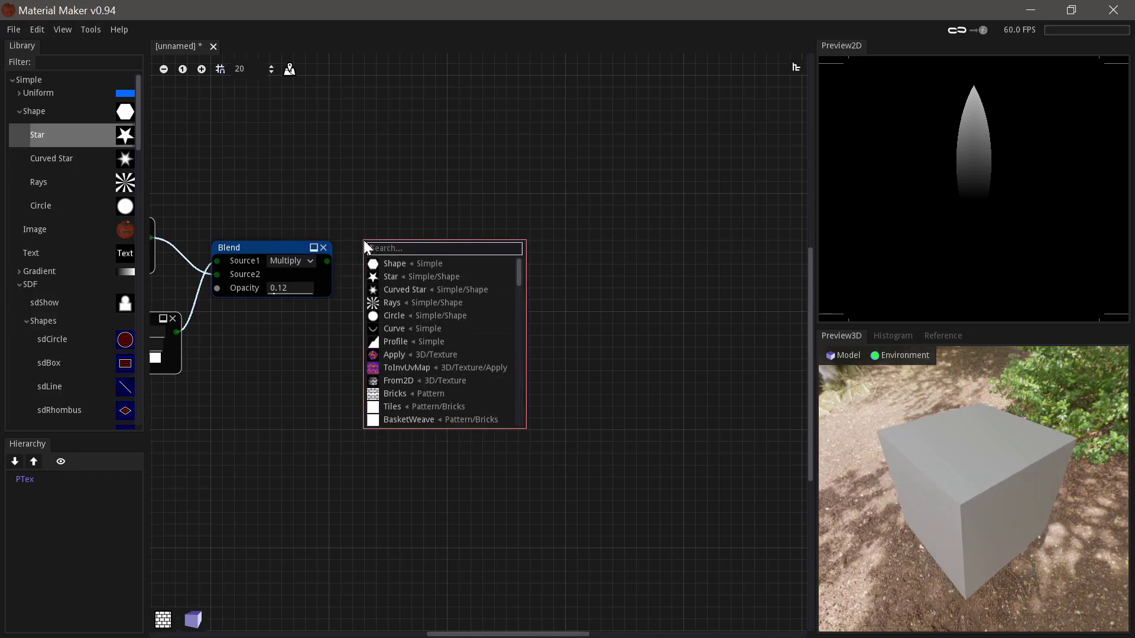
type("circ")
key("Down")
key("Down")
key("Down")
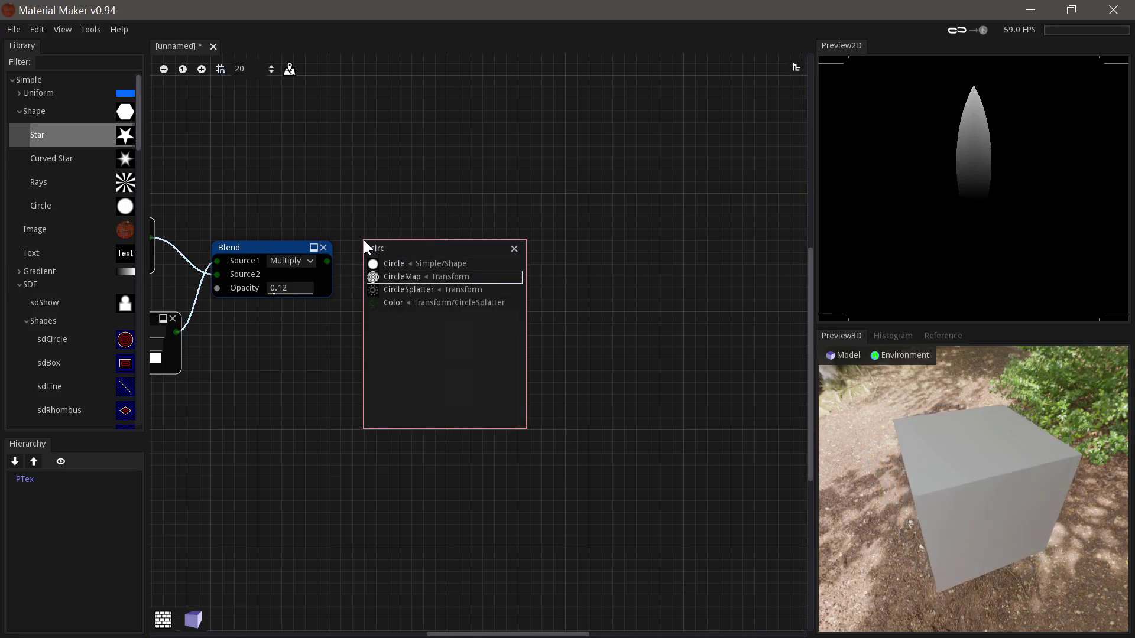
key("Return")
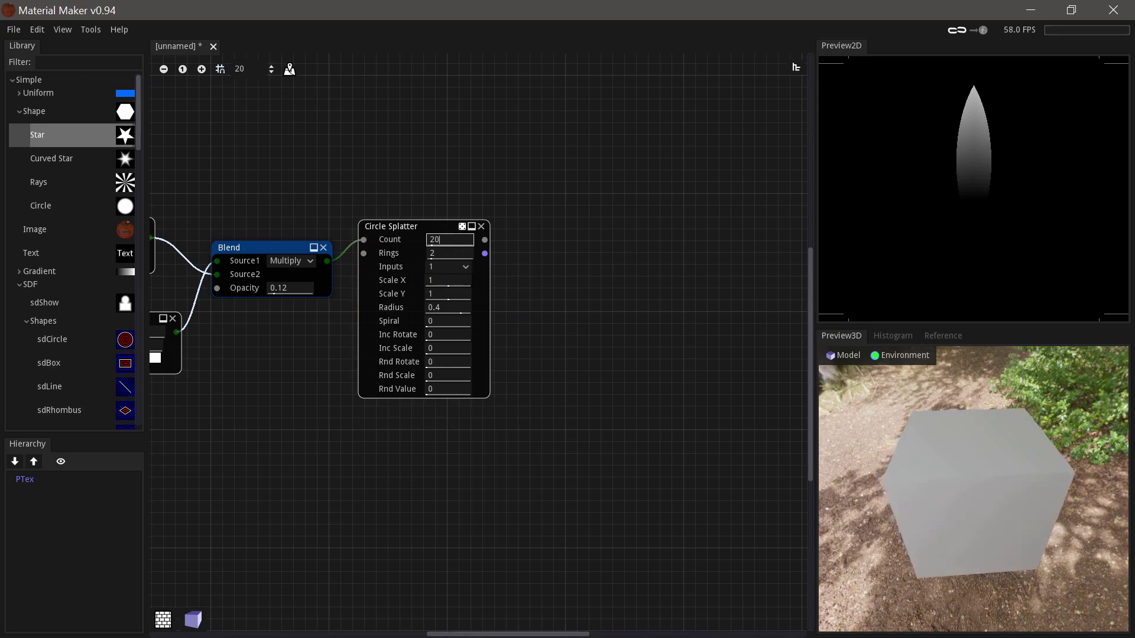
Preview the Circle Splatter and set its Count to 10, Rings to 1 and Radius to 0.03.
left_click(428, 224)
left_click(469, 244)
type("10")
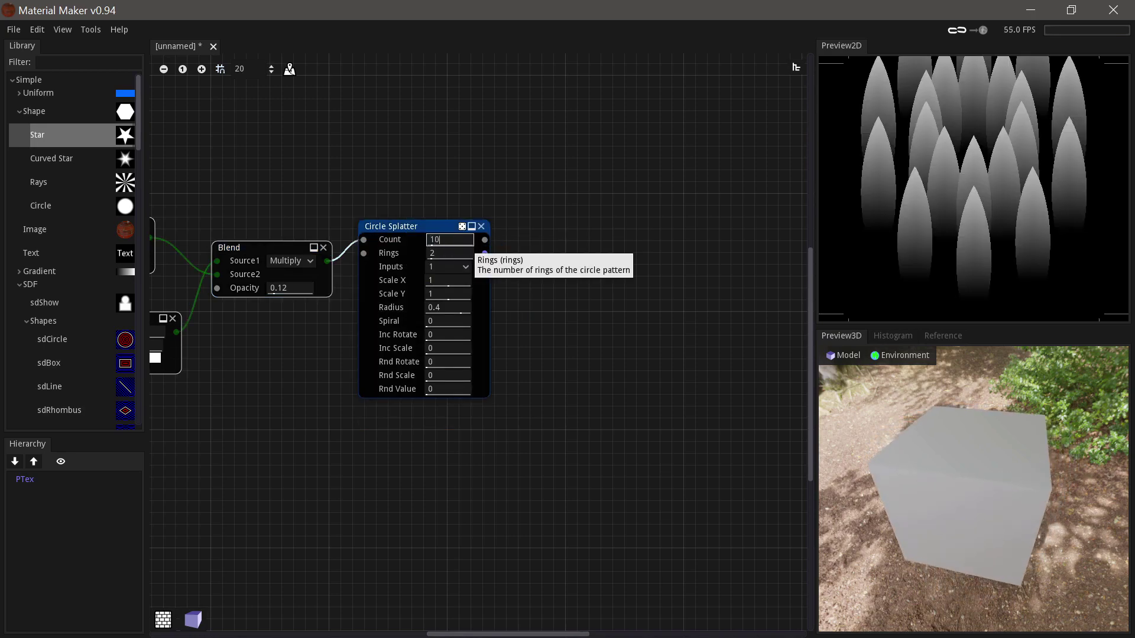
key("Return")
left_click_drag(441, 223, 434, 265)
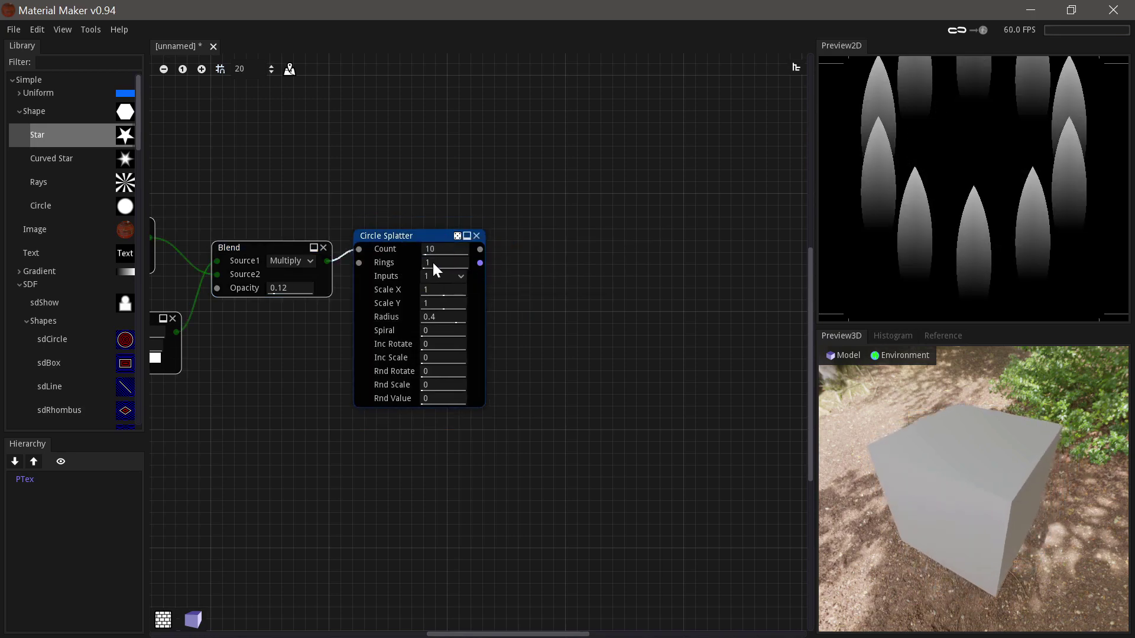
left_click_drag(446, 317, 433, 317)
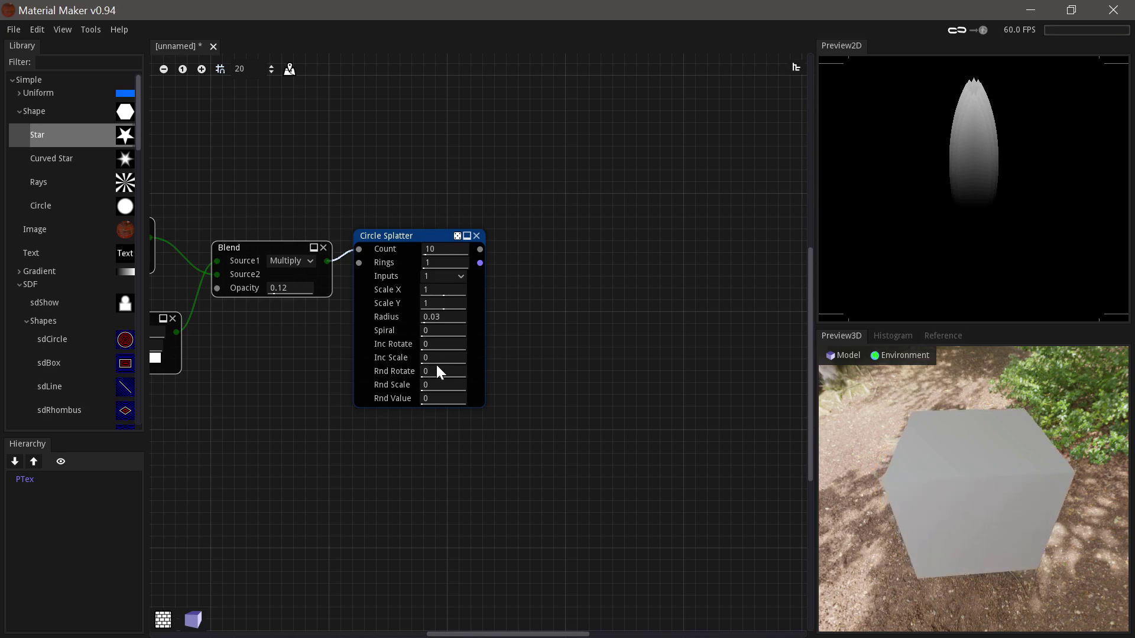
Set the Circle Splatter's Rnd Rotate to 38, Rnd Scale and Rnd Value to 0.21, then choose a petal variation and lock its seed.
left_click_drag(433, 372, 467, 399)
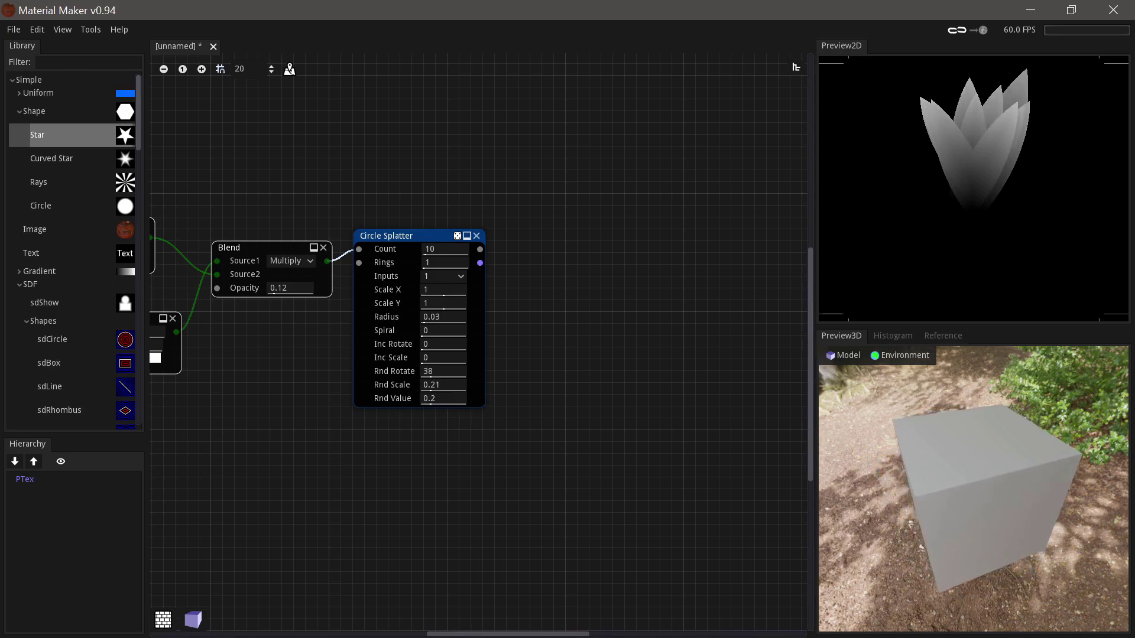
left_click_drag(410, 236, 413, 263)
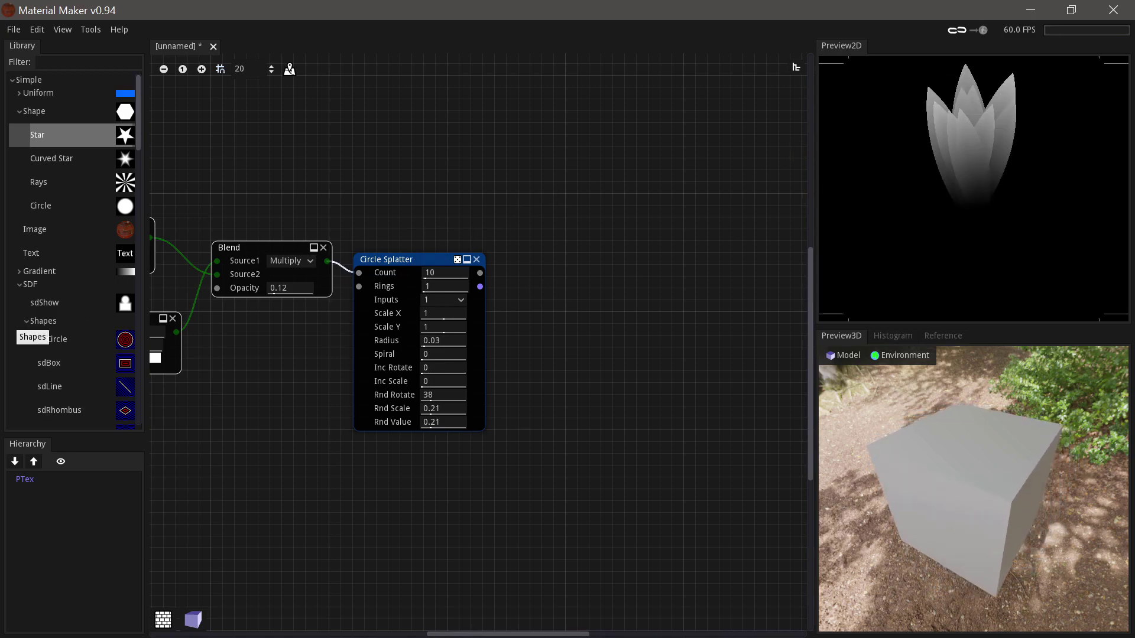
left_click(457, 260)
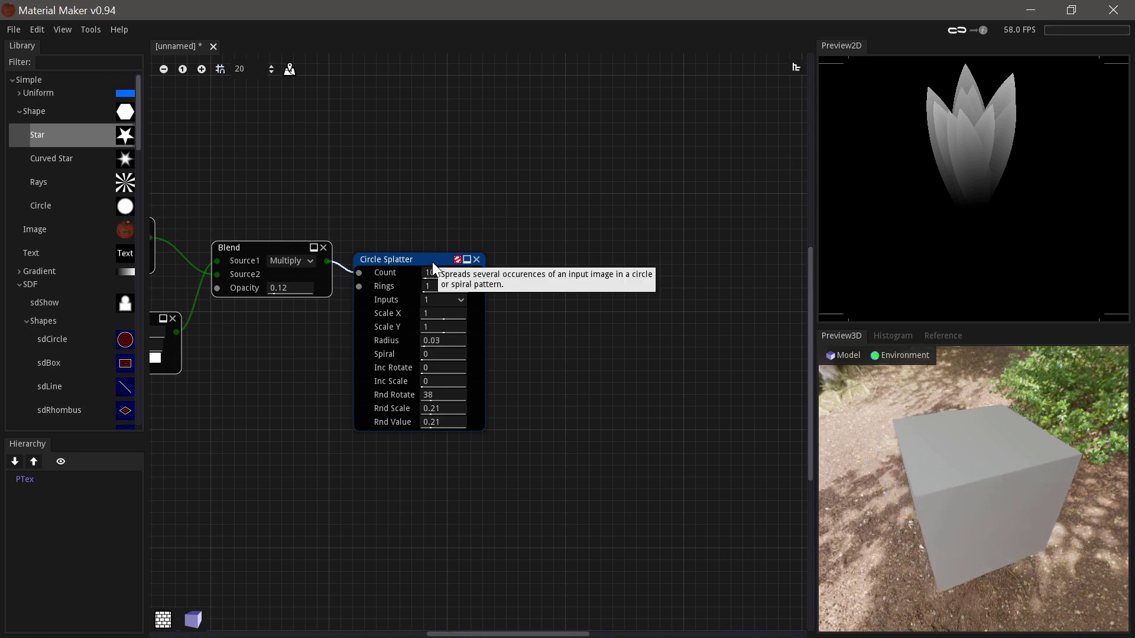
left_click_drag(432, 261, 432, 256)
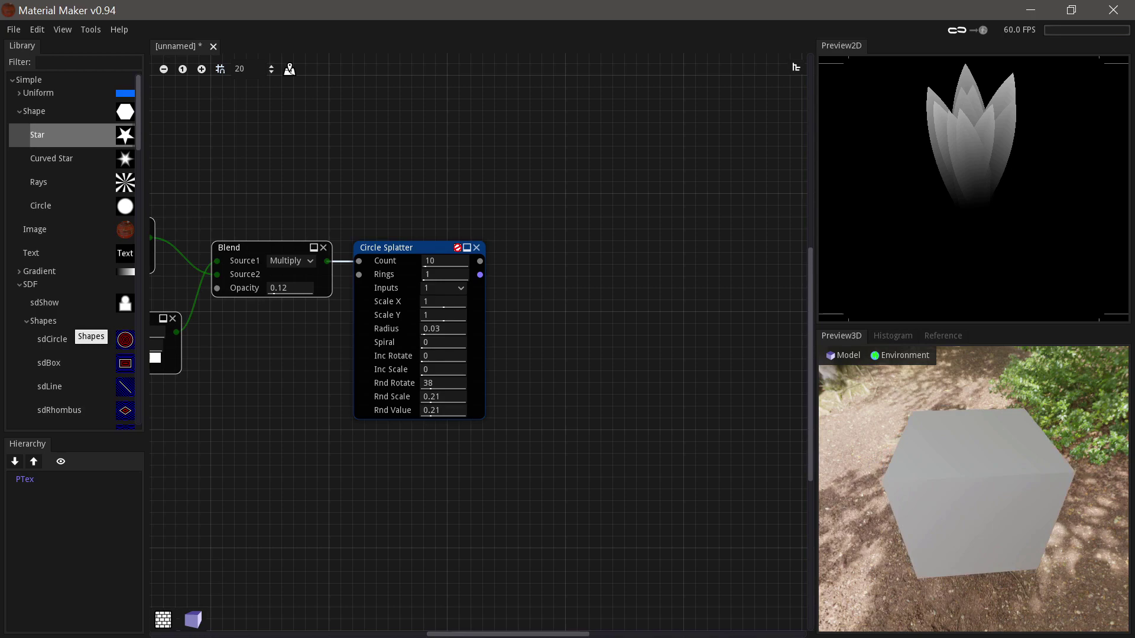
Add a Transform node connected to the Circle Splatter's first output.
left_click_drag(479, 261, 532, 266)
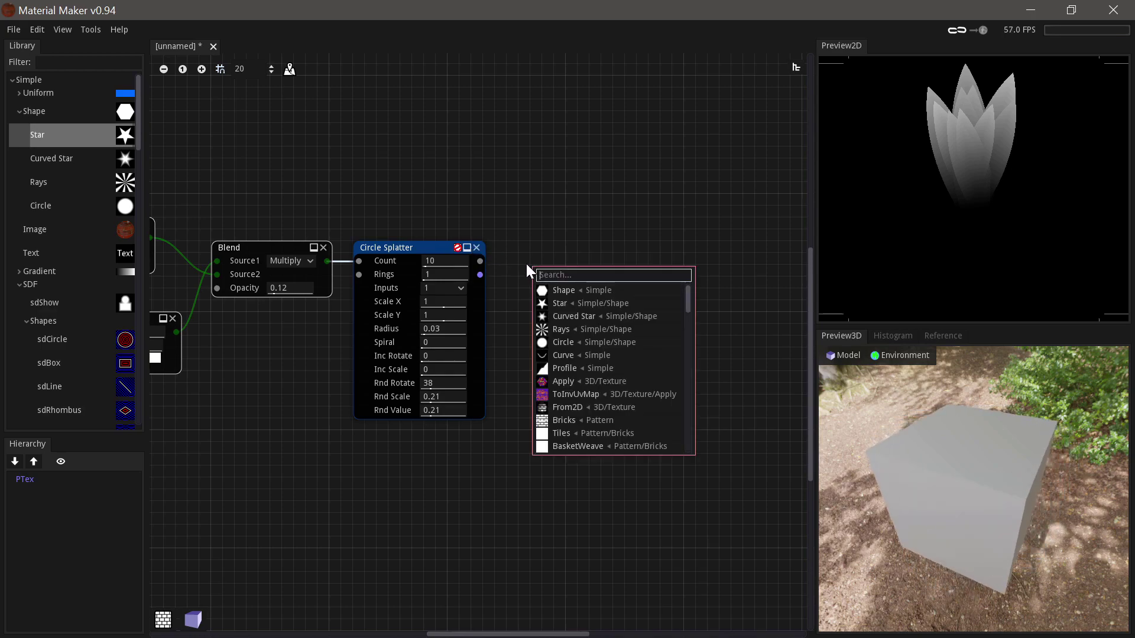
type("tra")
left_click(566, 302)
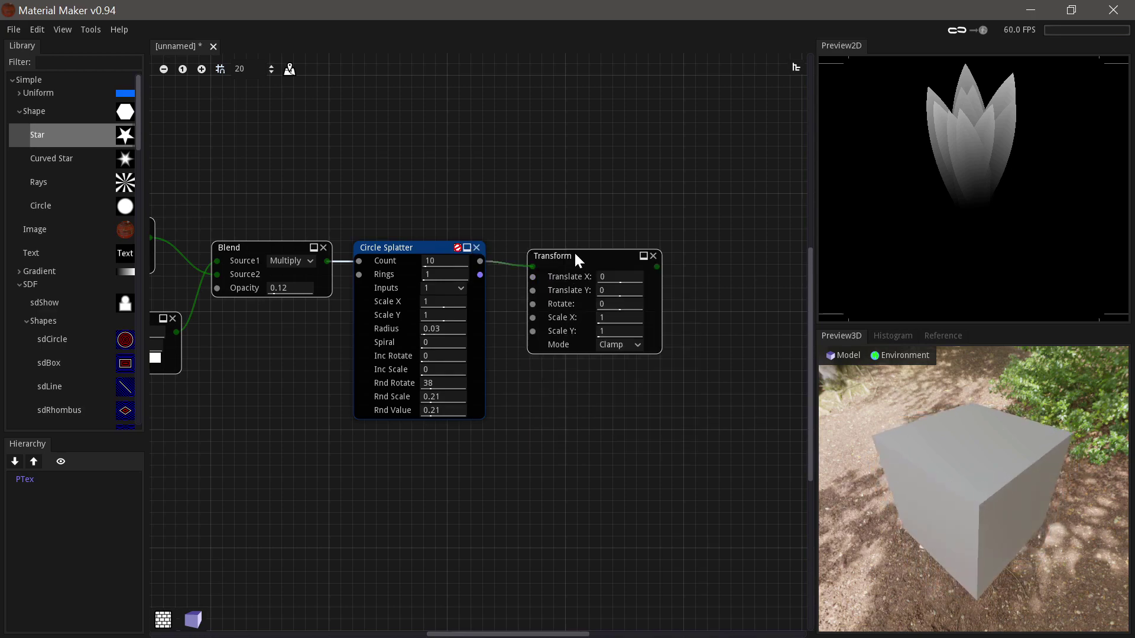
Preview the Transform, translate the flower by about X 0.007 and Y 0.27, scale it to about 1.48 by 1.24, and set Mode to Extend.
left_click(572, 259)
left_click_drag(972, 184, 968, 247)
left_click_drag(1030, 308, 1073, 320)
left_click_drag(969, 247, 975, 256)
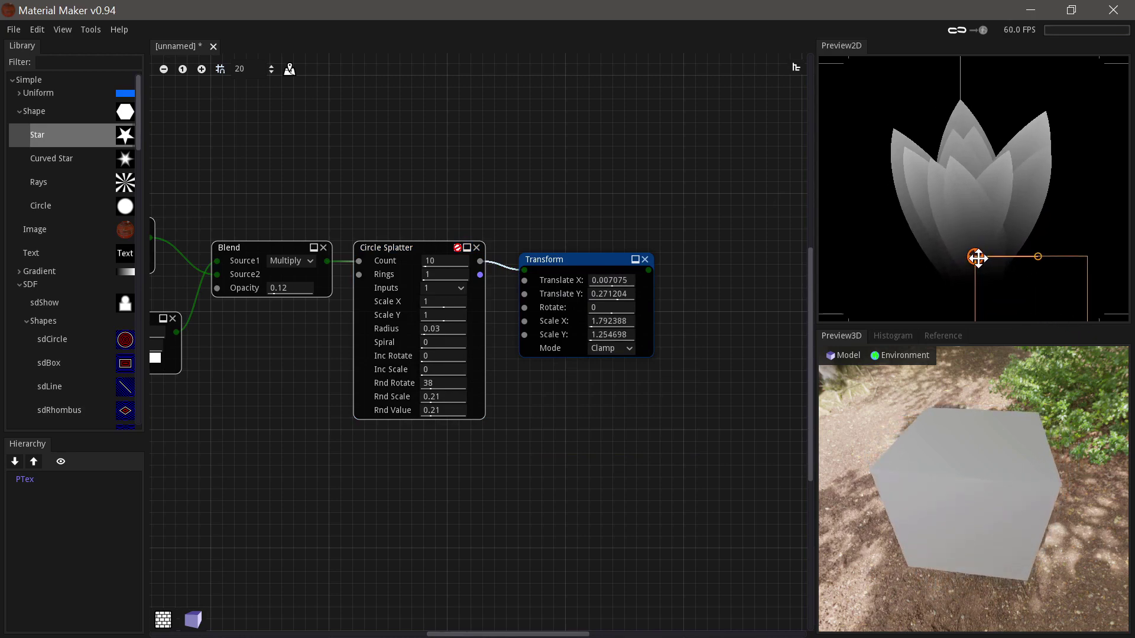
left_click(605, 350)
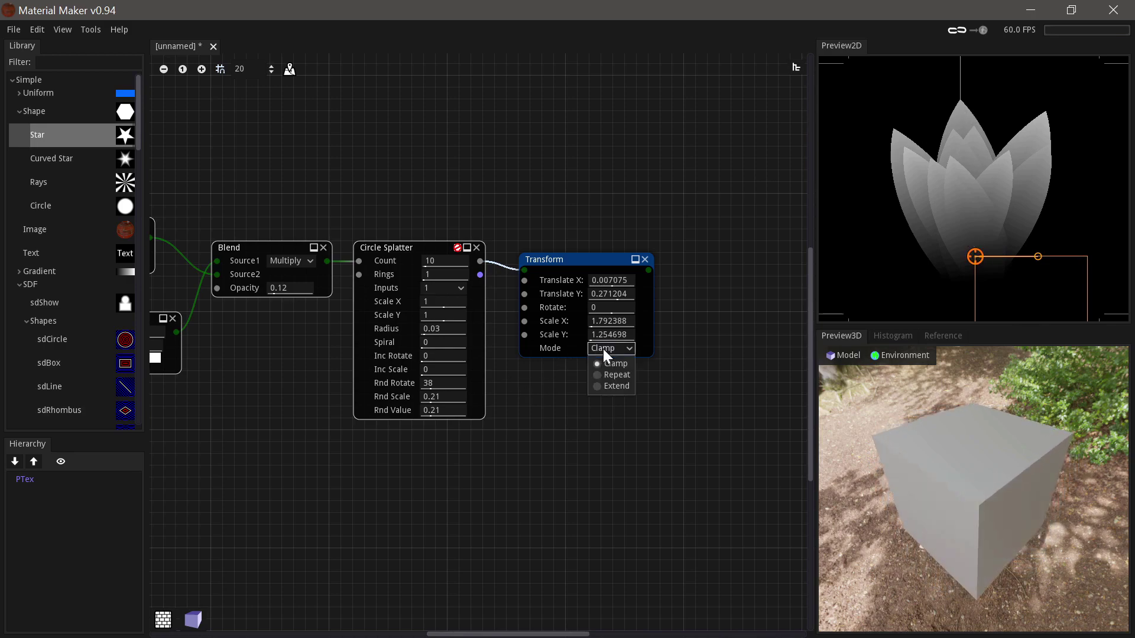
left_click(613, 386)
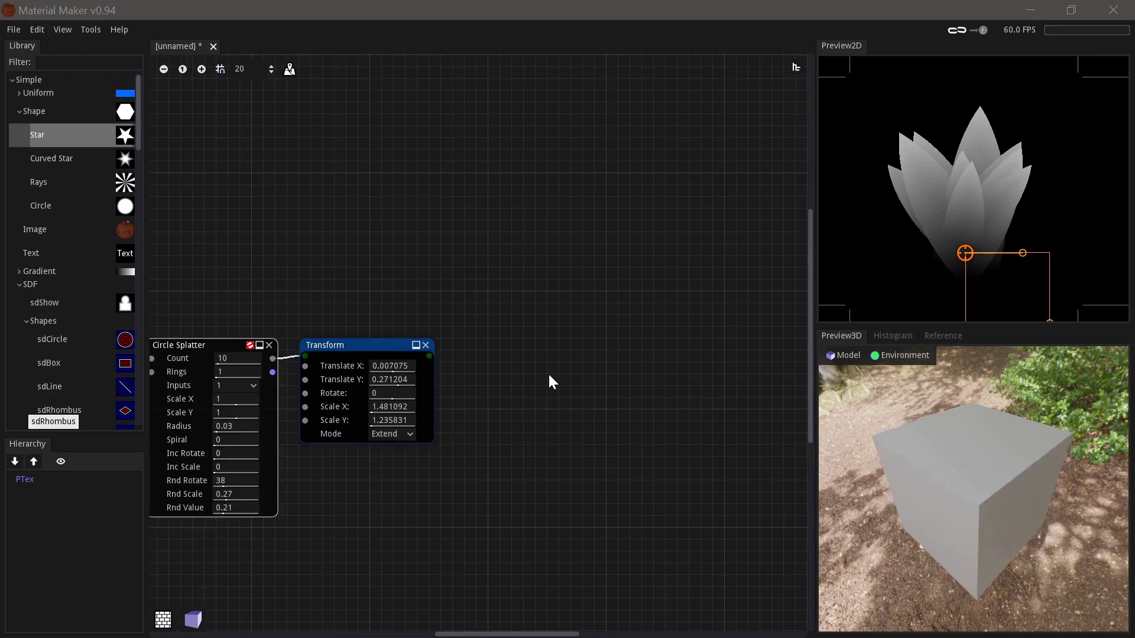
Add a Buffer node connected to the Transform's output, align it beside the Transform, and preview it.
middle_click_drag(549, 376, 531, 378)
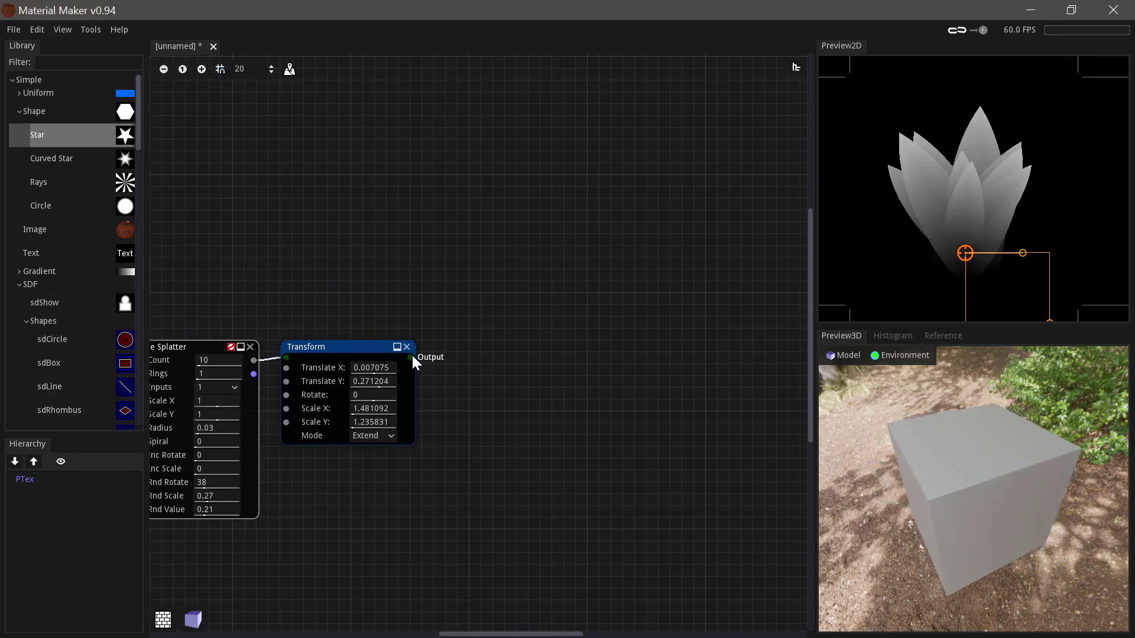
left_click_drag(437, 360, 437, 362)
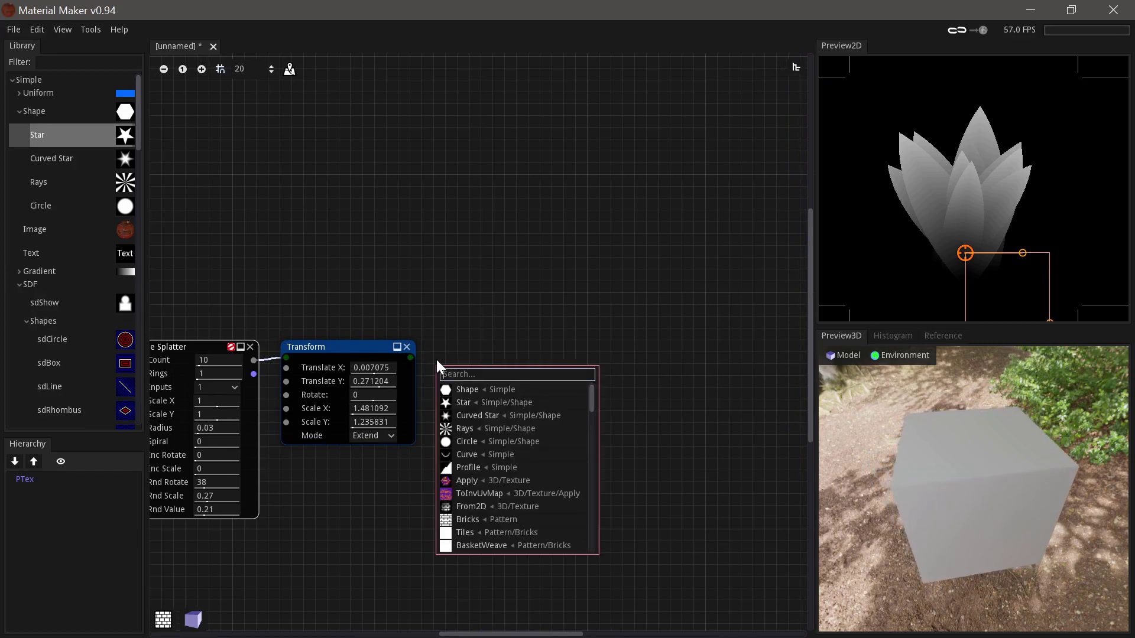
type("buffer")
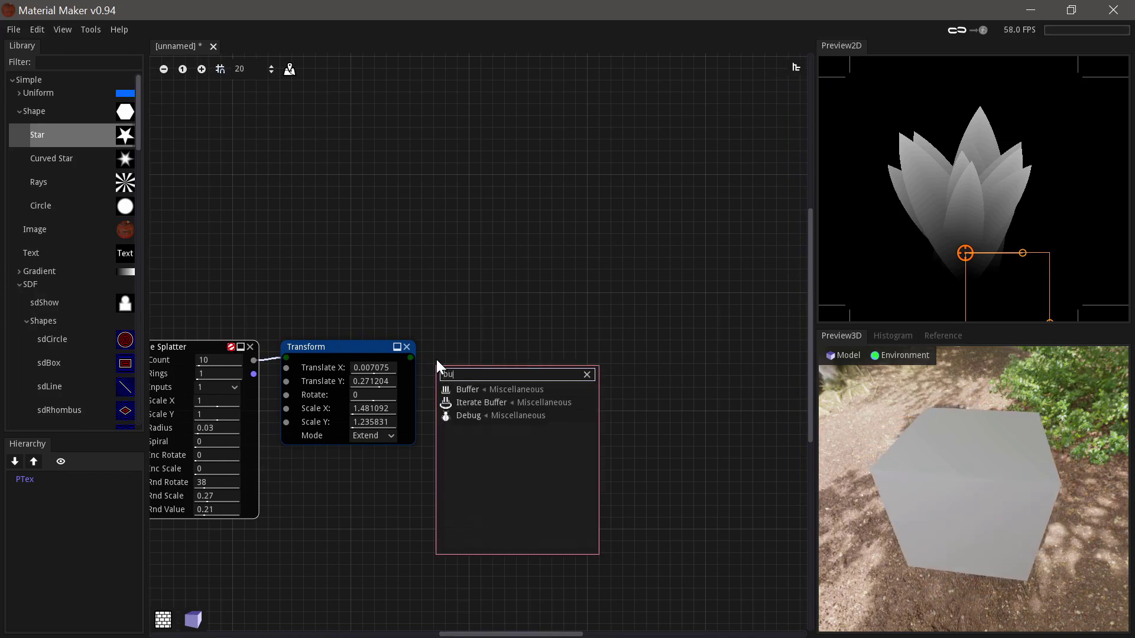
key("Return")
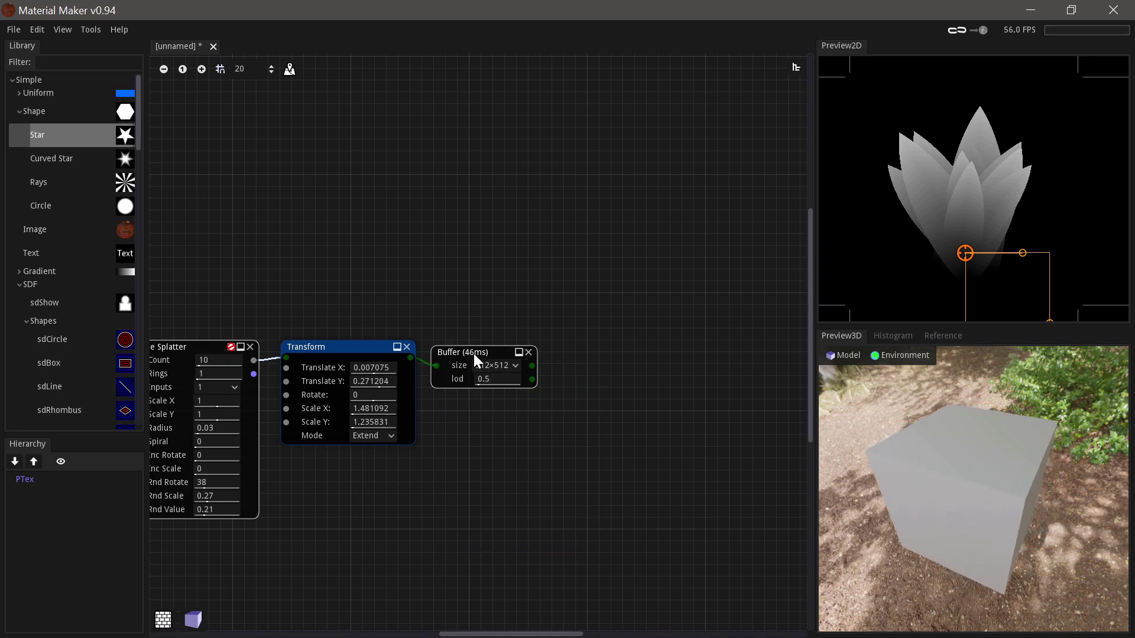
left_click_drag(473, 353, 477, 345)
middle_click_drag(511, 325, 441, 318)
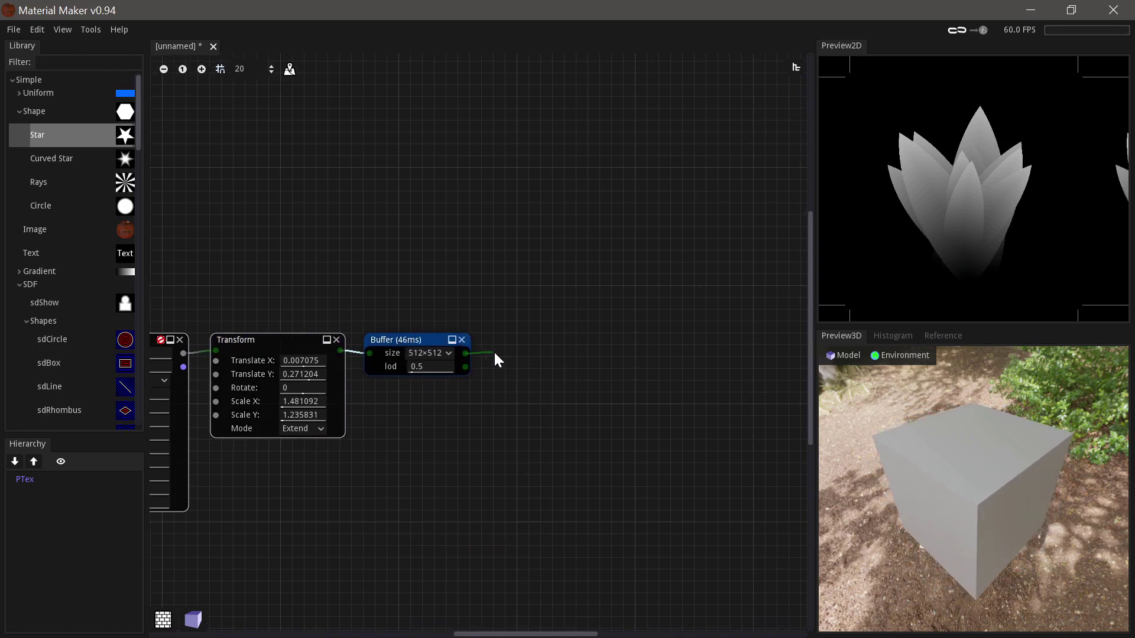
Add a Tiler node connected to the Buffer's first output.
left_click_drag(494, 354, 496, 354)
type("til")
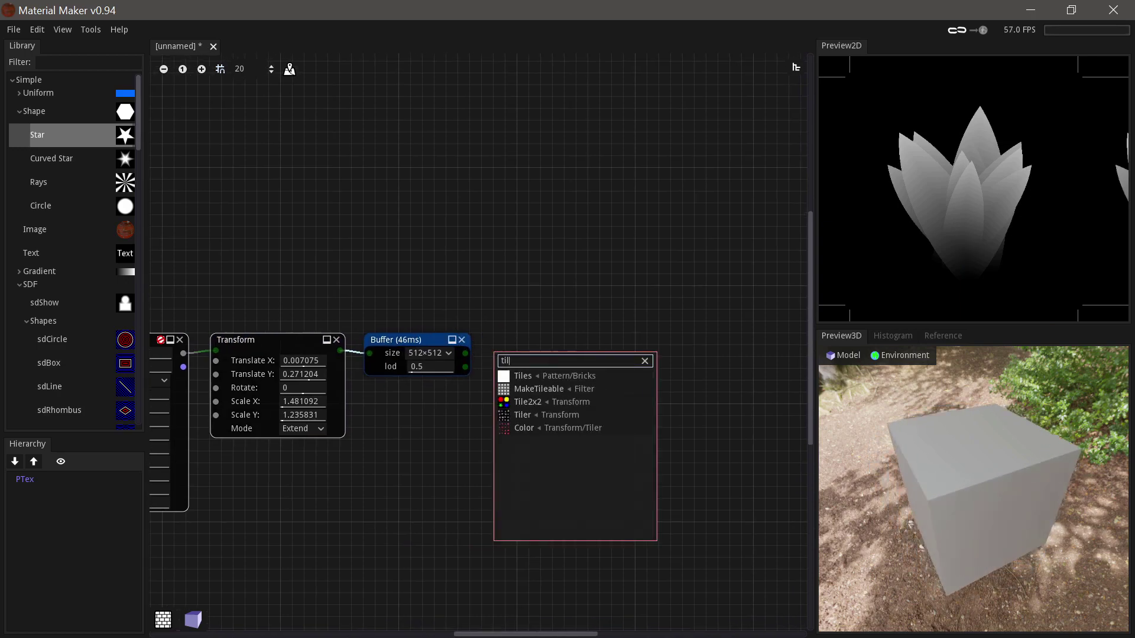
left_click(528, 414)
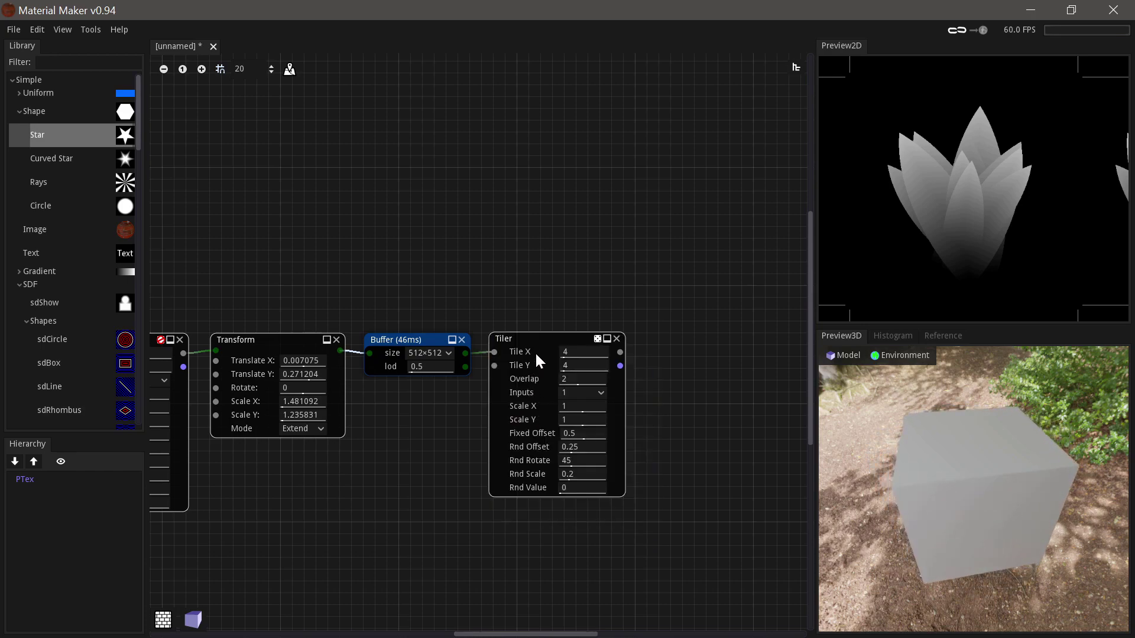
Set the Tiler's Tile X and Tile Y to 16, and its Scale X and Scale Y to 0.15.
left_click(571, 352)
type("16")
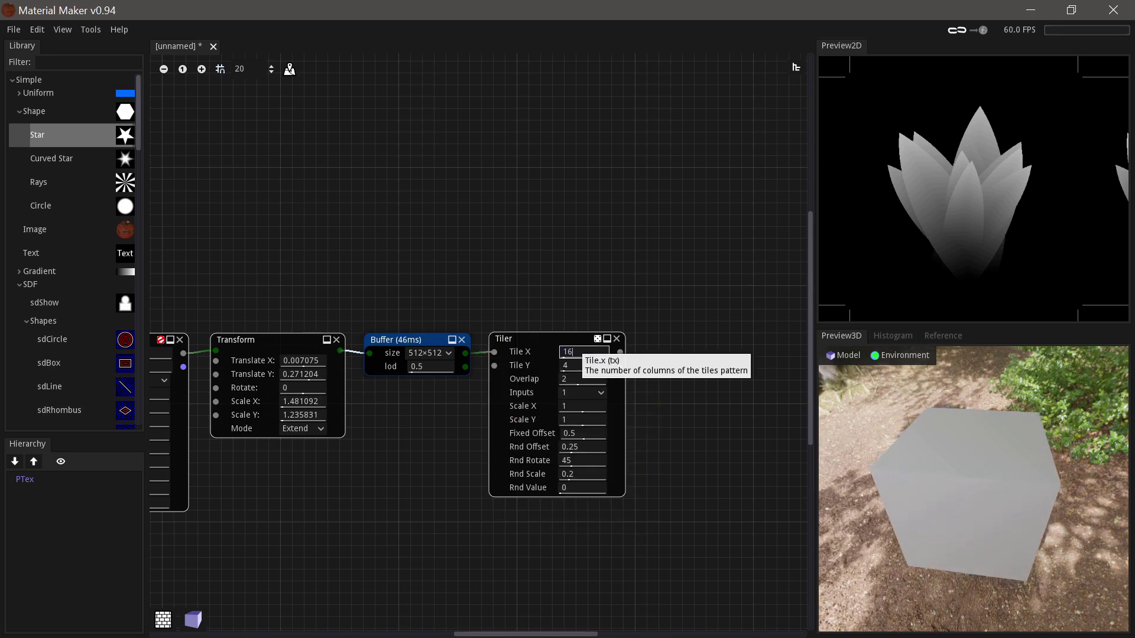
left_click(582, 365)
type("16")
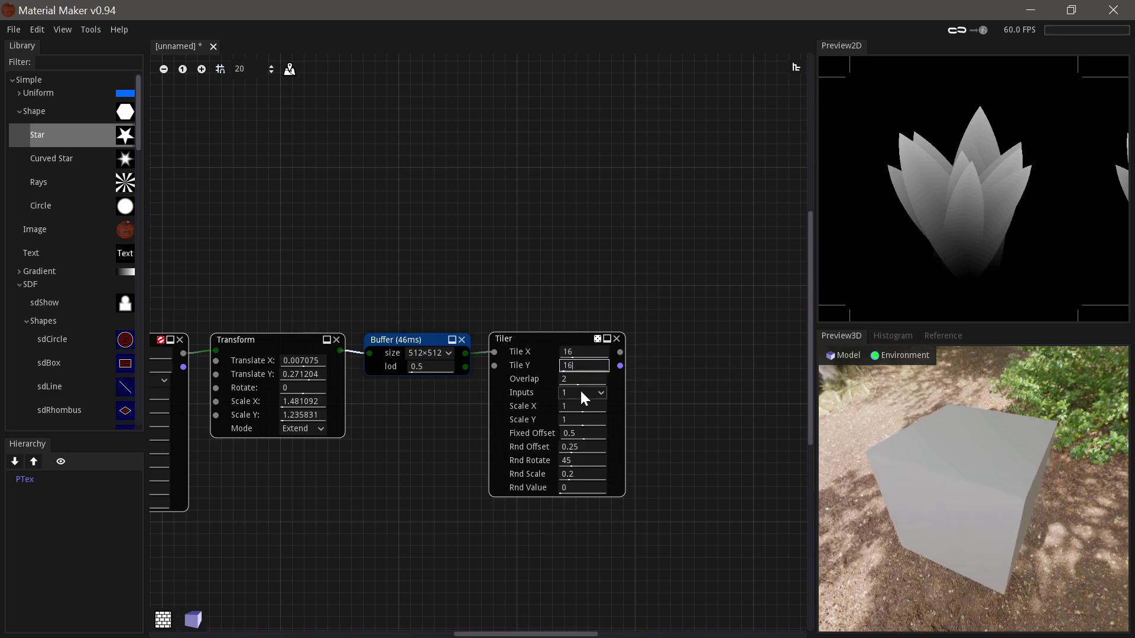
left_click(582, 406)
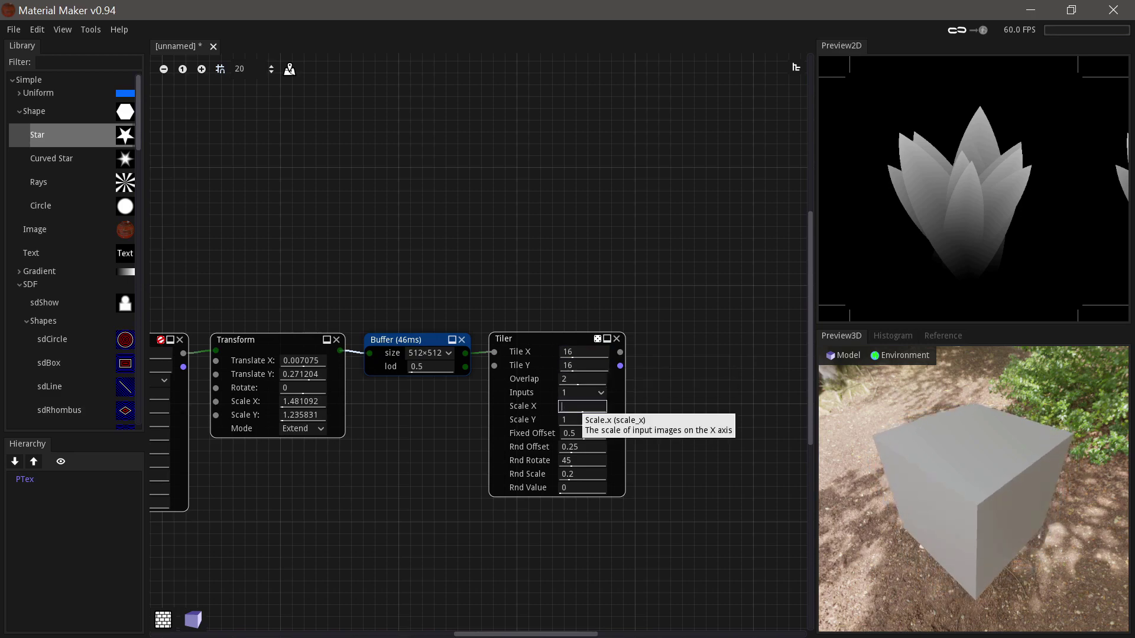
type("0.15")
left_click(582, 420)
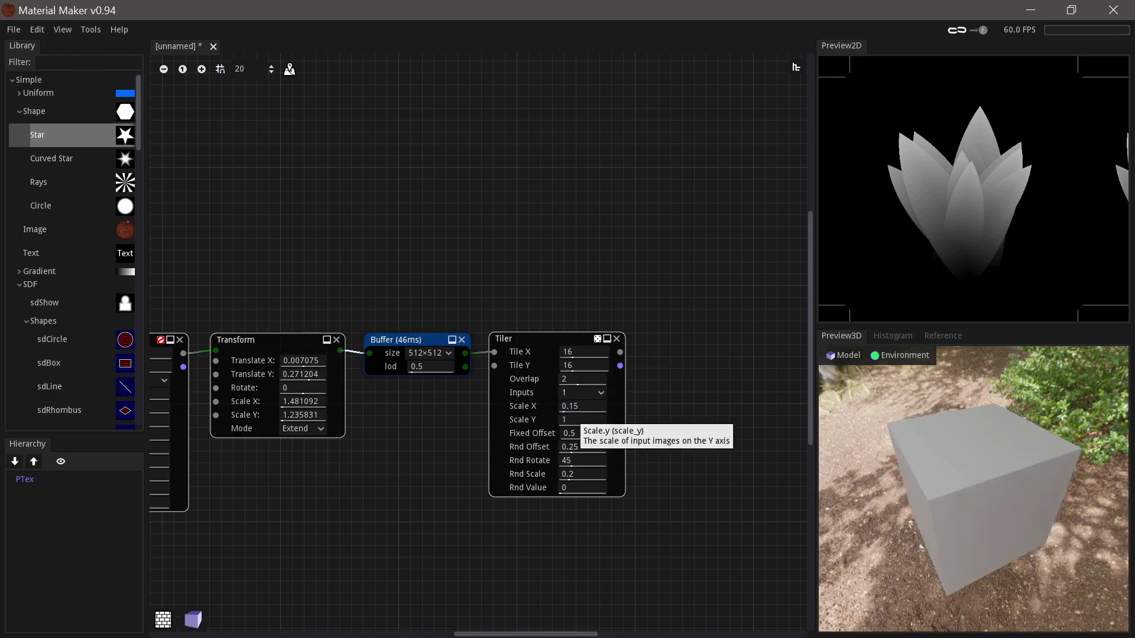
type("0.15")
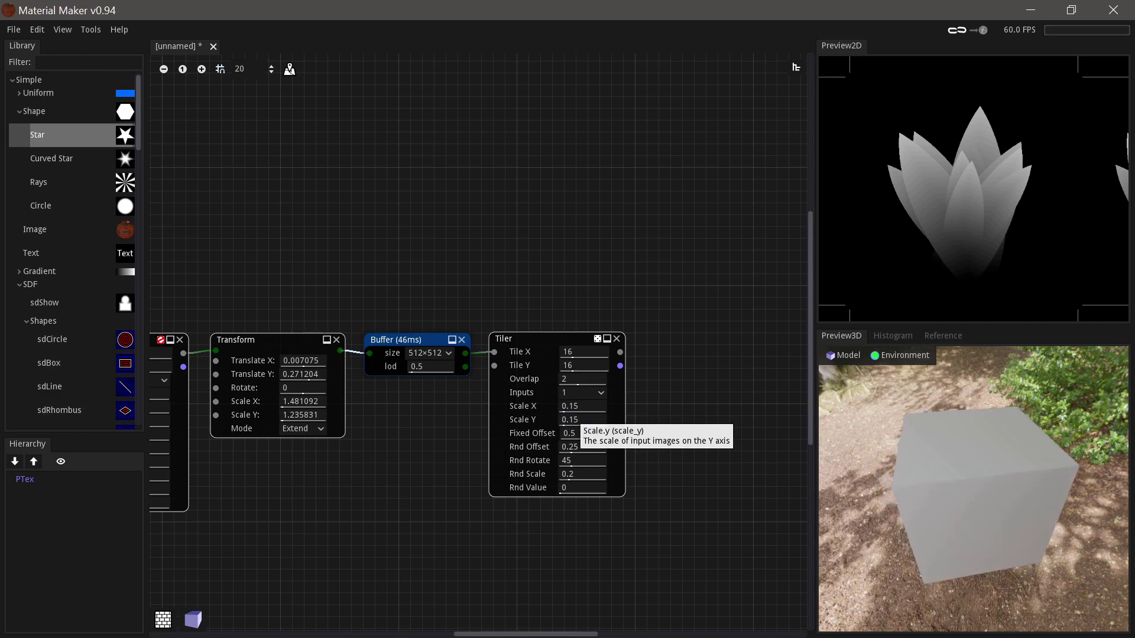
Align and preview the Tiler, then set Rnd Rotate to 180, Rnd Offset to 1, Rnd Scale to 0.26 and Rnd Value to 0.51.
left_click_drag(556, 333, 562, 334)
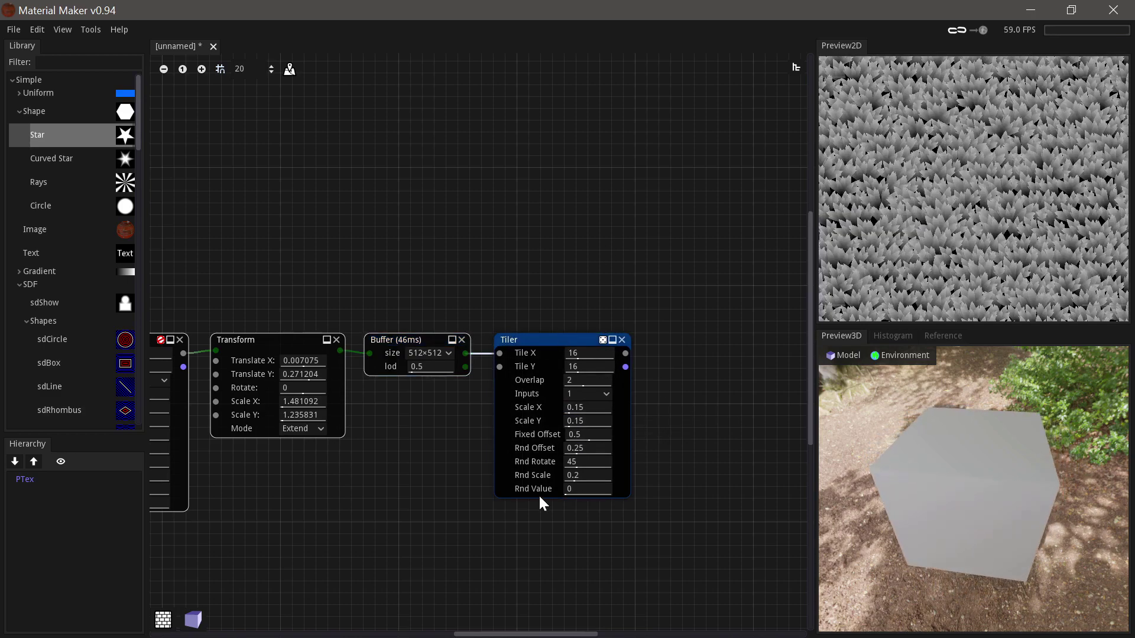
left_click_drag(590, 461, 656, 461)
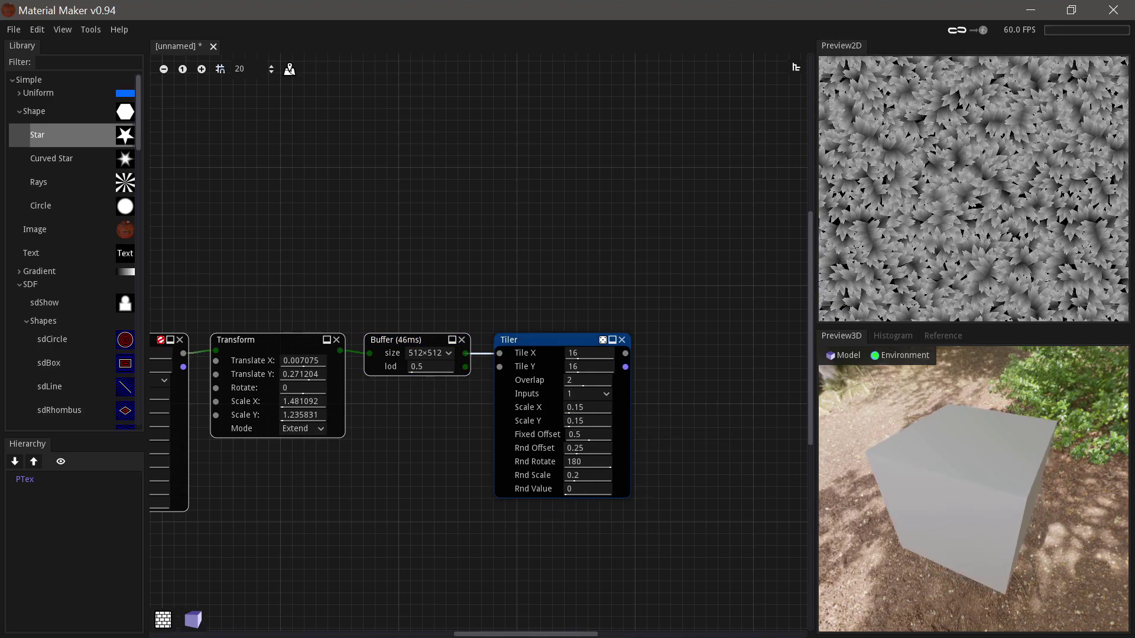
left_click_drag(576, 448, 612, 448)
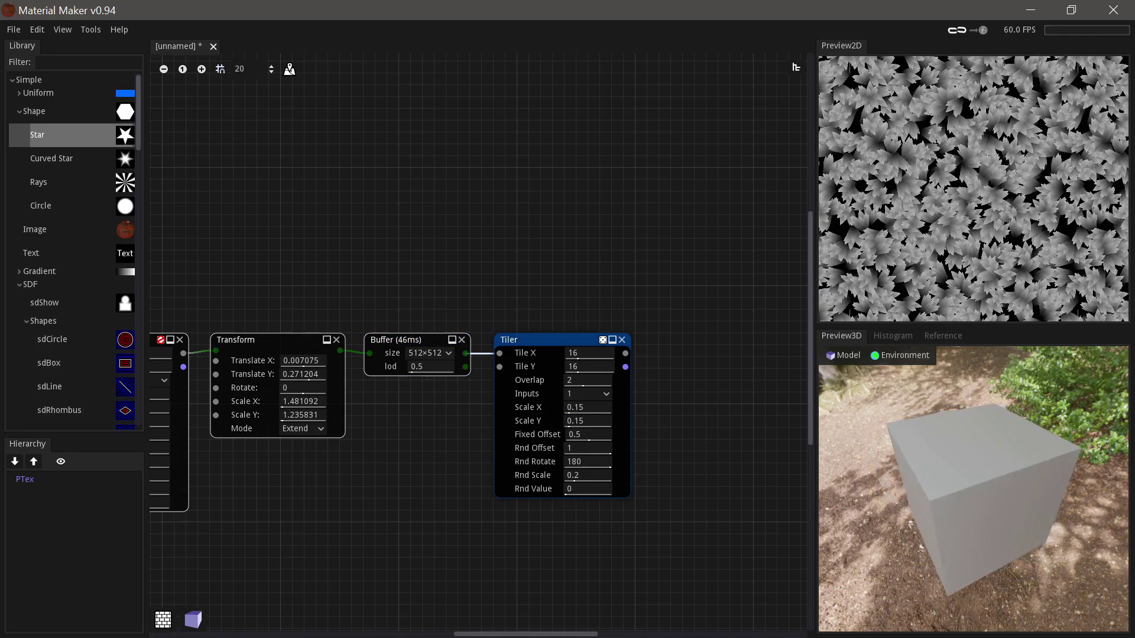
left_click_drag(581, 476, 605, 488)
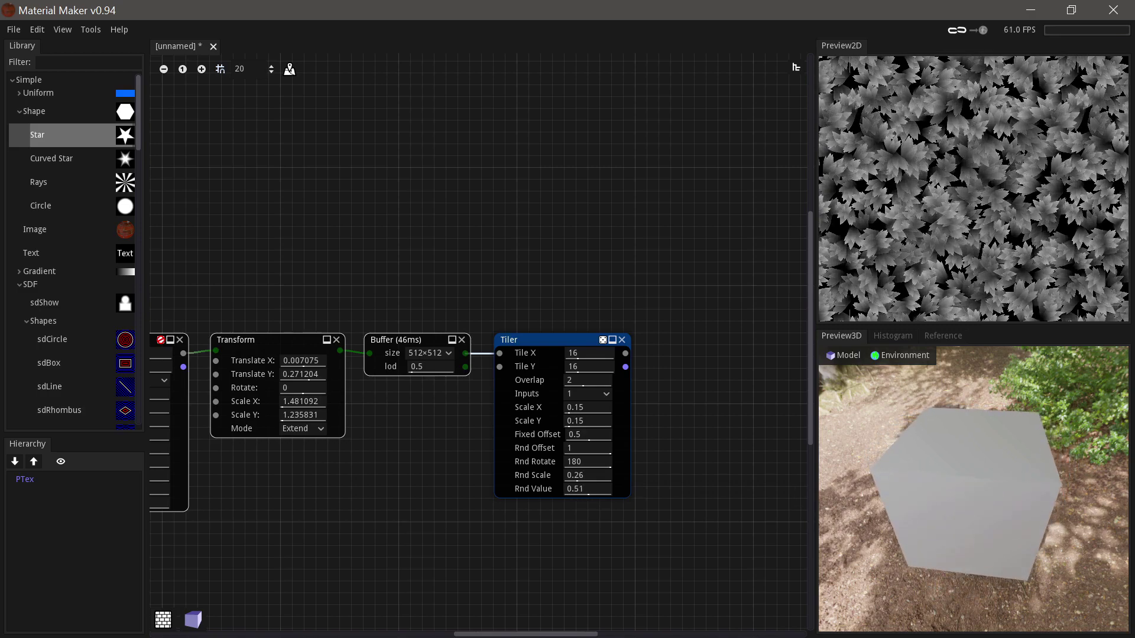
Preview the Circle Splatter, Transform and Tiler nodes in turn to compare the single flower with the tiled pattern.
middle_click_drag(539, 506, 625, 486)
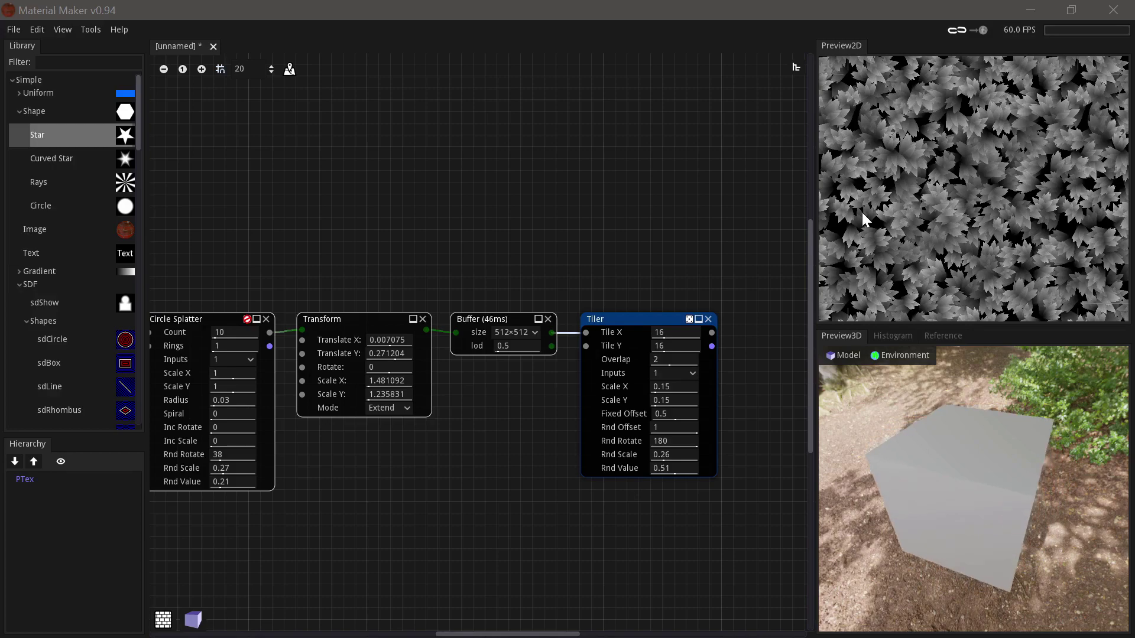
middle_click_drag(560, 265, 583, 244)
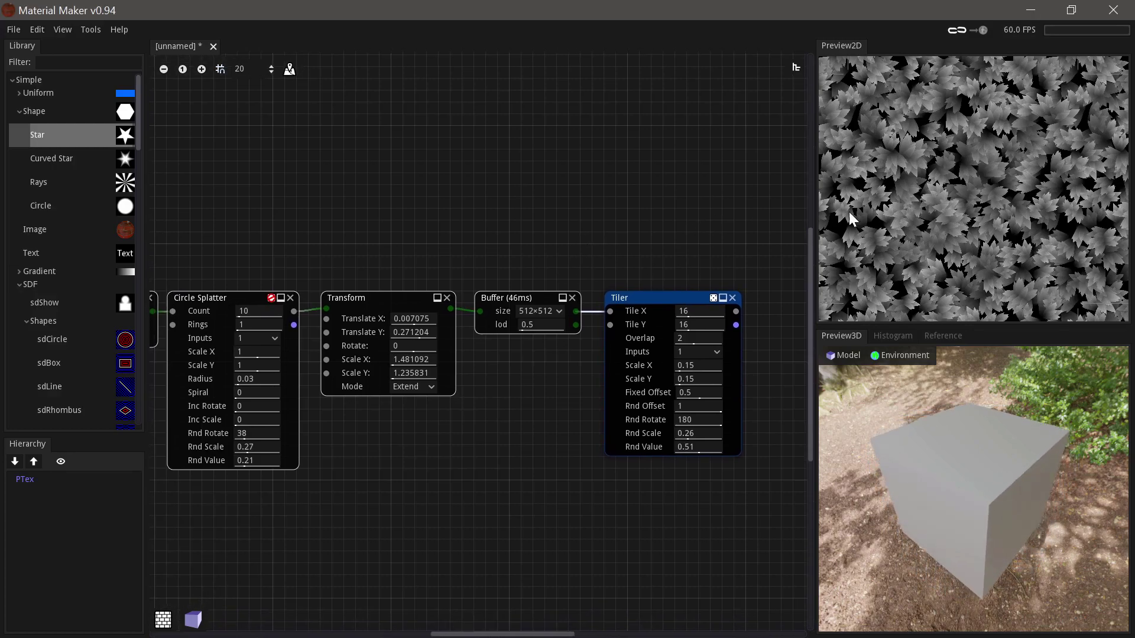
left_click(241, 296)
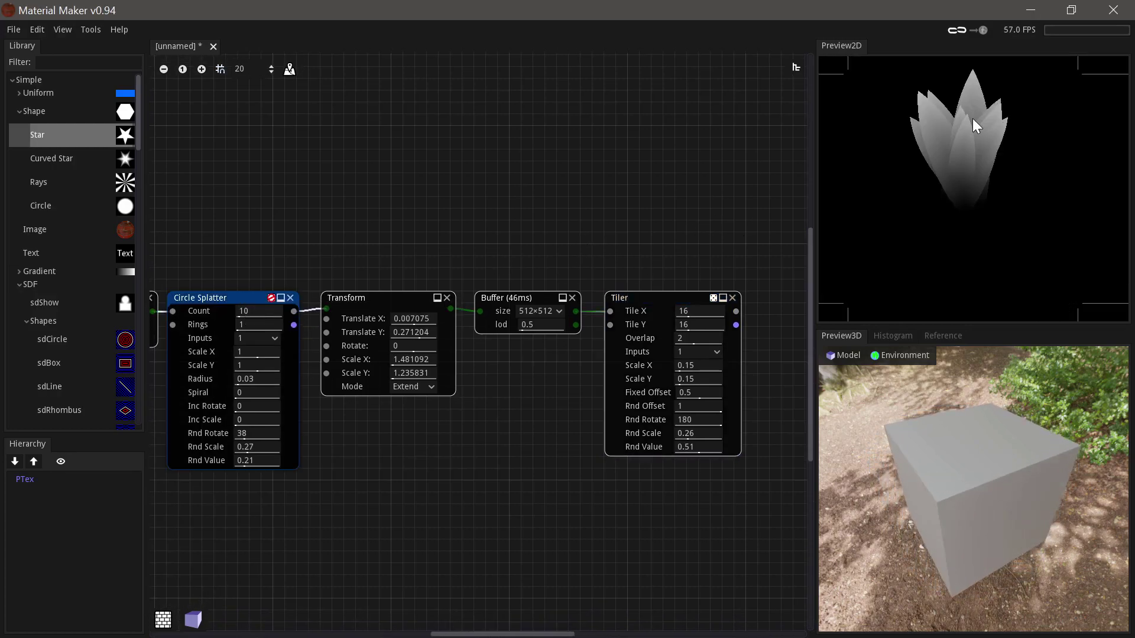
middle_click_drag(361, 479, 354, 436)
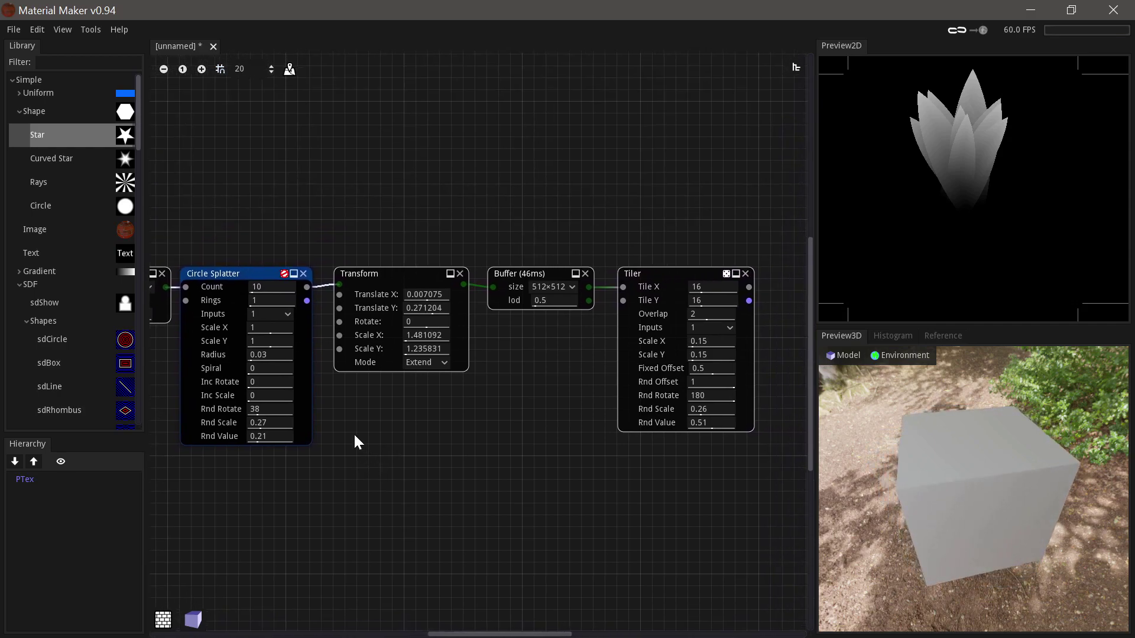
left_click(399, 274)
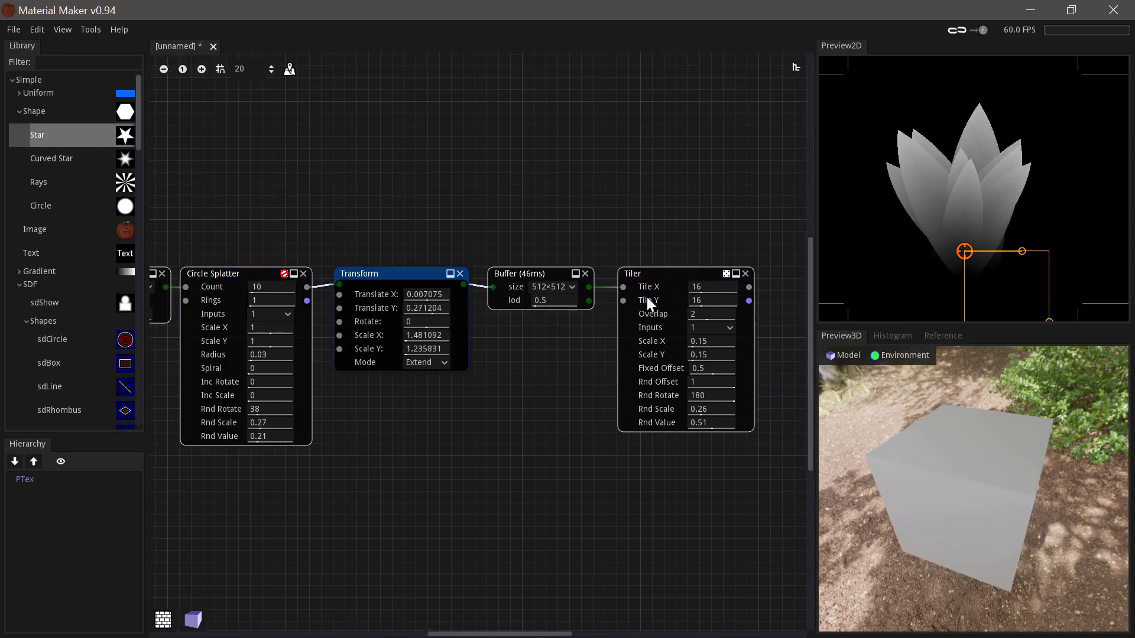
left_click(668, 273)
left_click(247, 274)
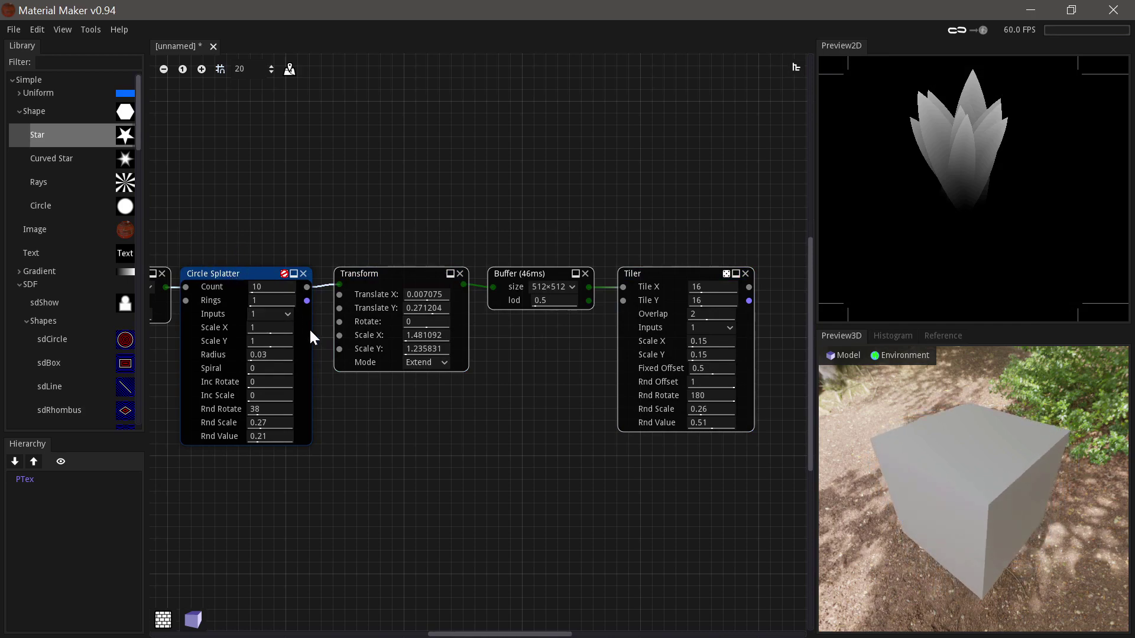
Add a Tile2x2 node below the Transform, with its first input connected to the Transform's output.
middle_click_drag(397, 402, 378, 400)
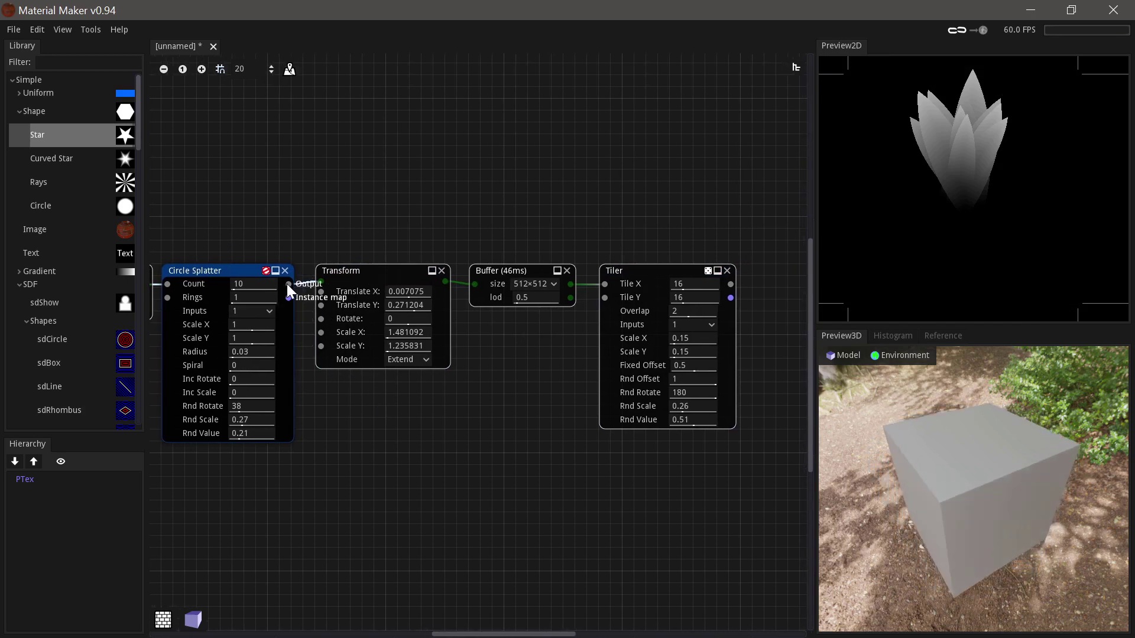
left_click_drag(445, 281, 350, 428)
type("til")
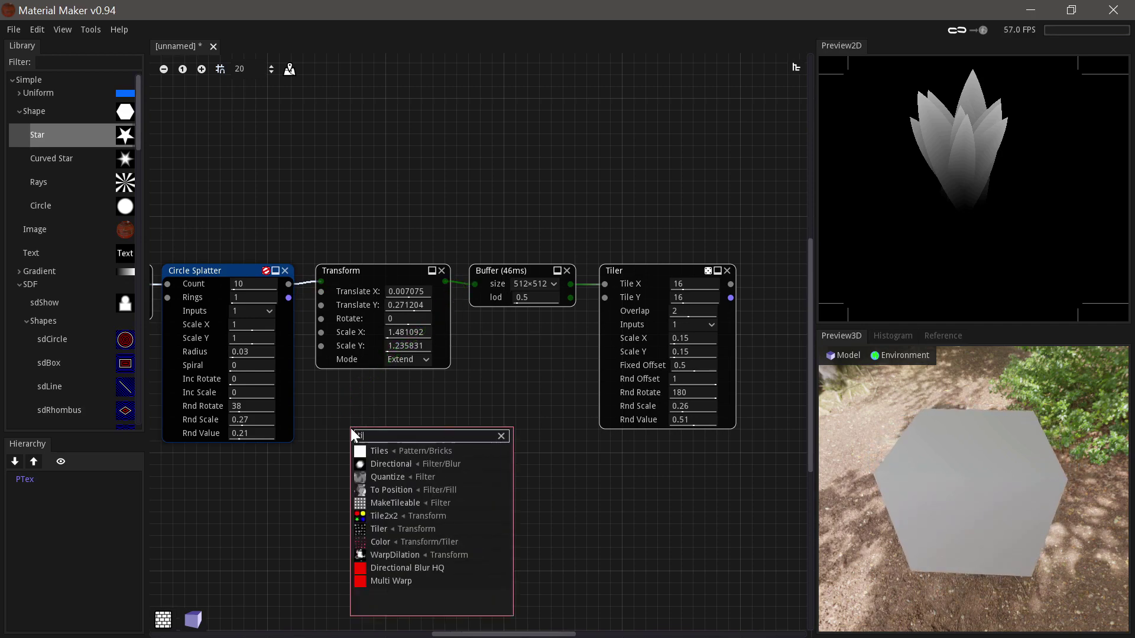
key("Down")
key("Down")
key("Down")
key("Return")
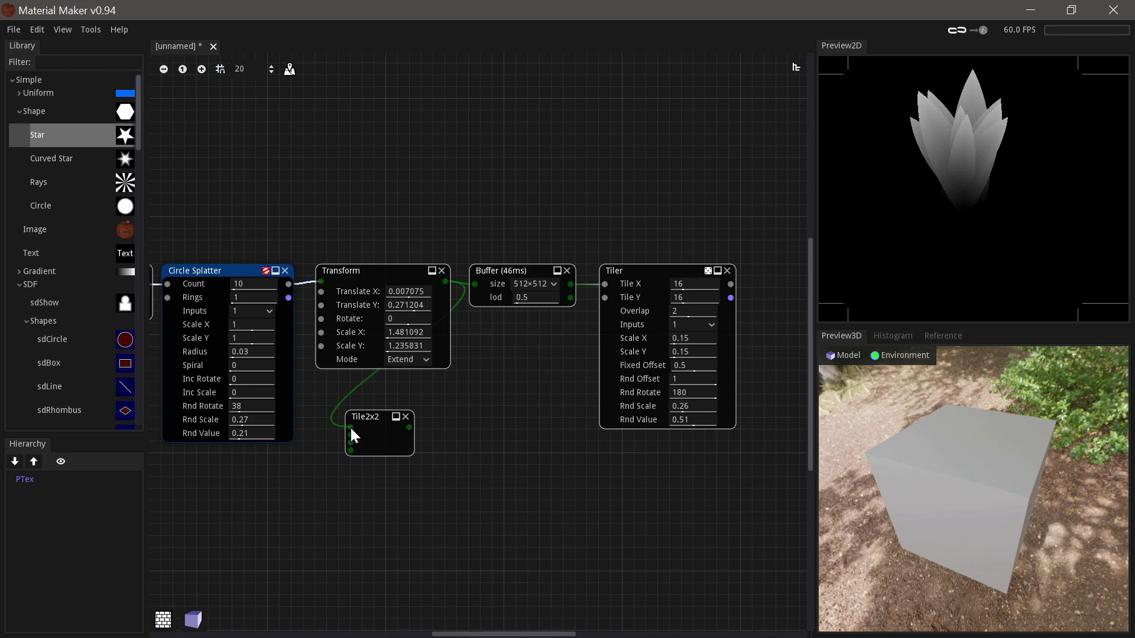
Connect the Transform's output to the Tile2x2's remaining three inputs and preview the Tile2x2.
left_click_drag(445, 281, 350, 435)
left_click_drag(446, 281, 350, 445)
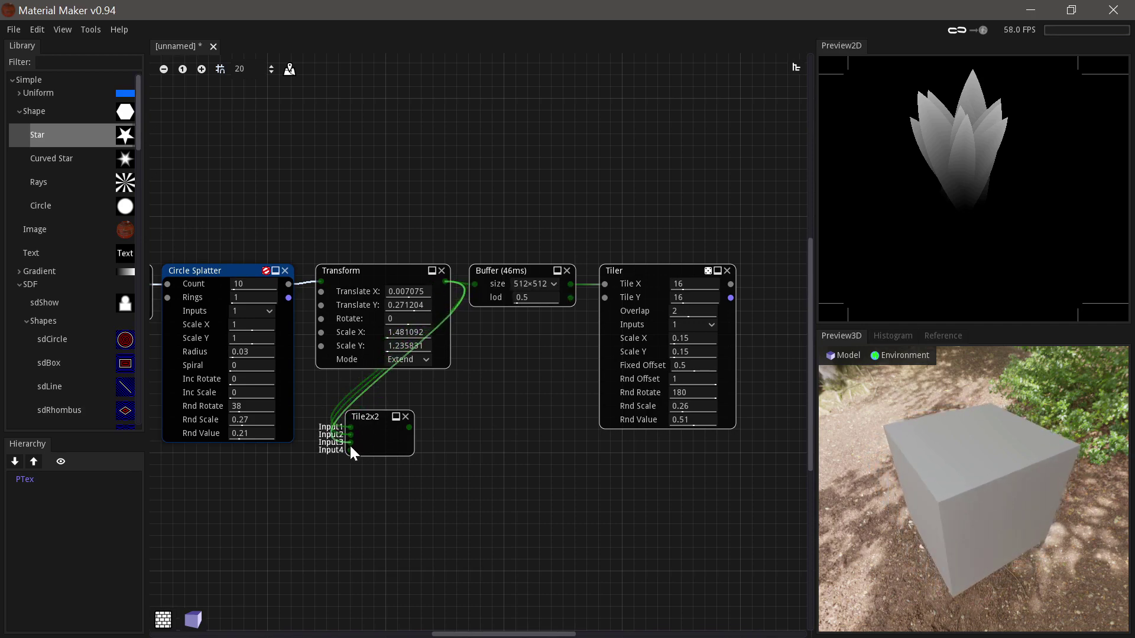
left_click_drag(445, 281, 351, 450)
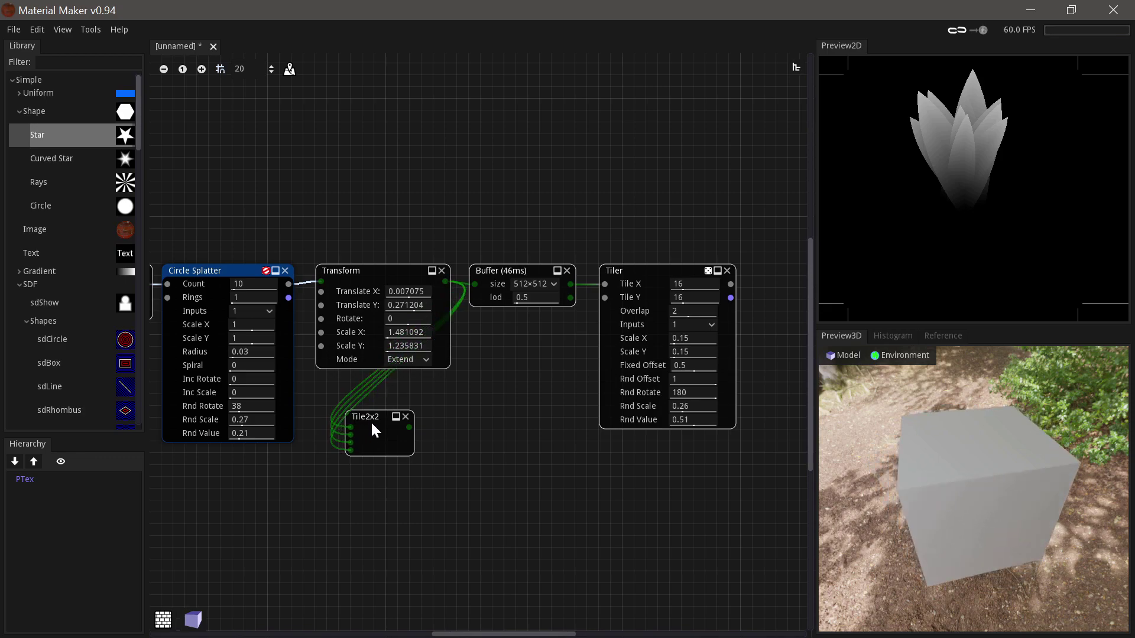
left_click(378, 413)
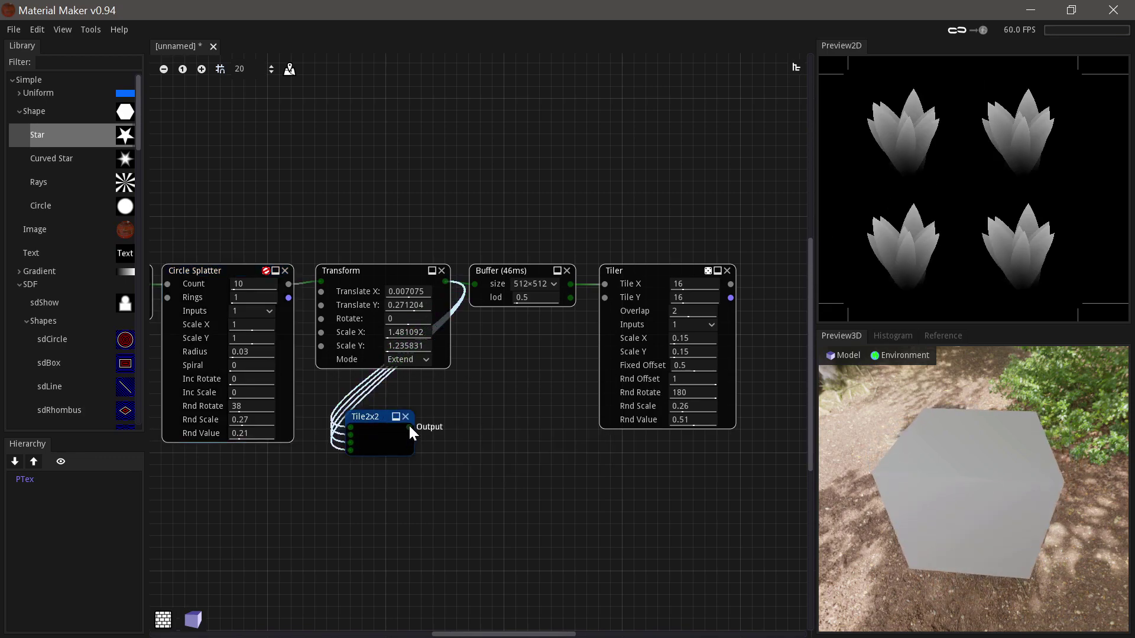
Add a Warp node connected to the Tile2x2's output and place it just below the Tile2x2.
left_click_drag(379, 477, 379, 478)
type("war")
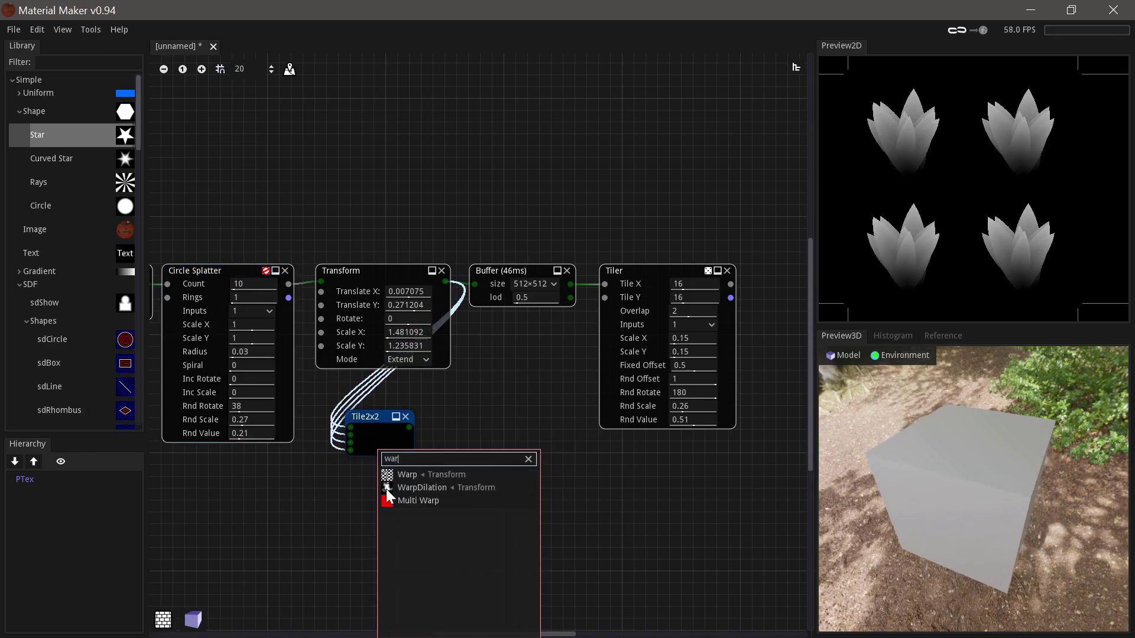
key("Return")
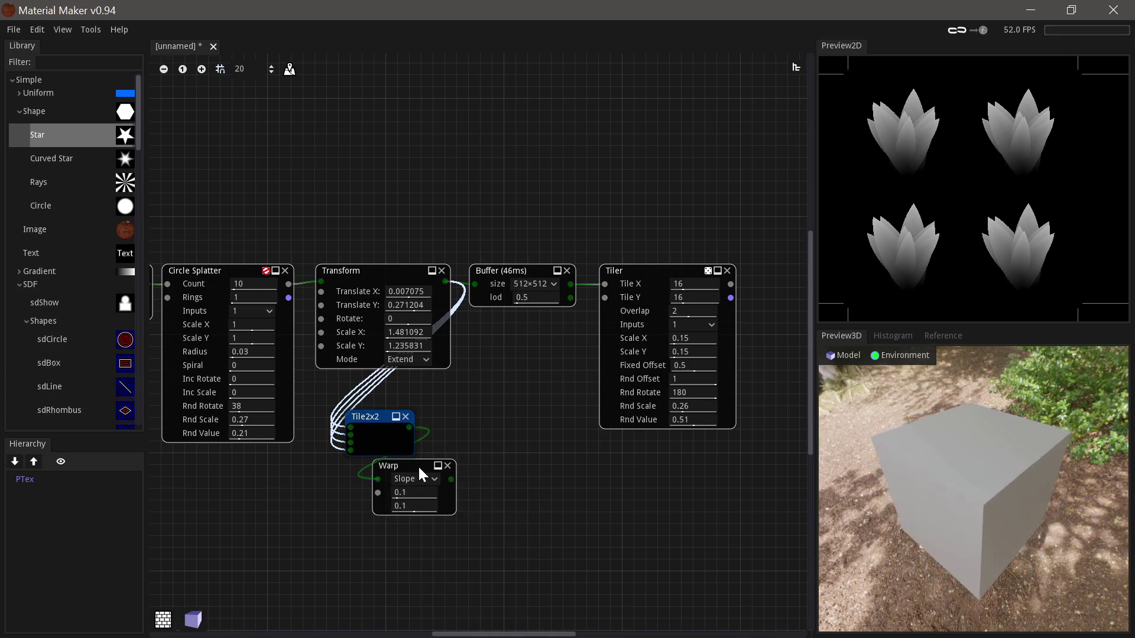
left_click_drag(417, 466, 416, 480)
Add an FBM noise node below the existing node chain.
right_click(256, 544)
type("f")
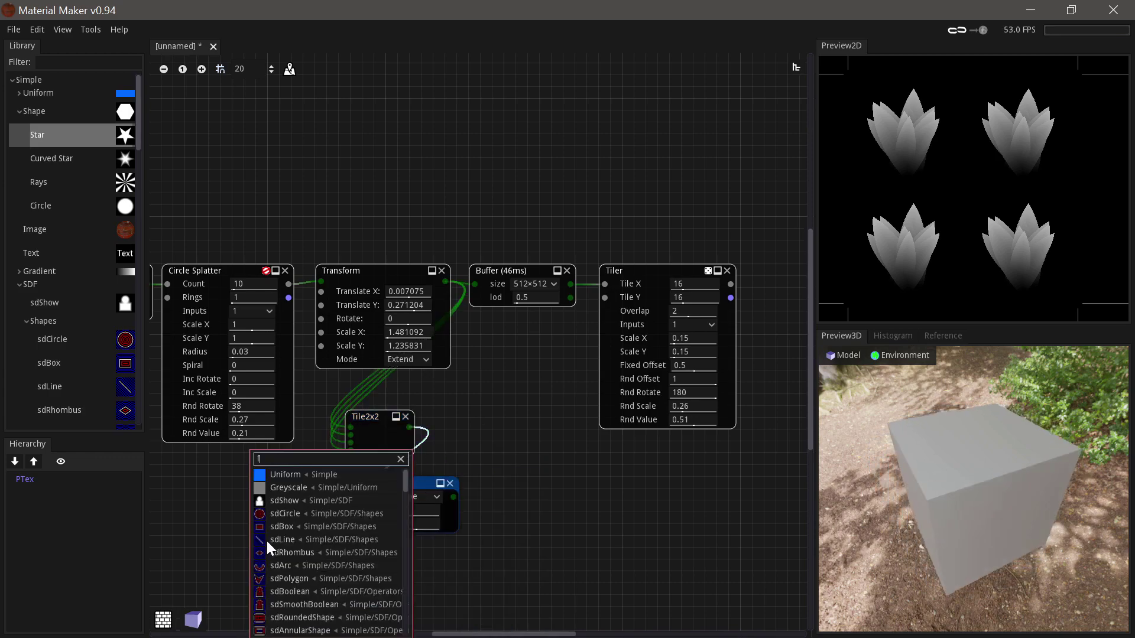
type("bm")
key("Down")
key("Return")
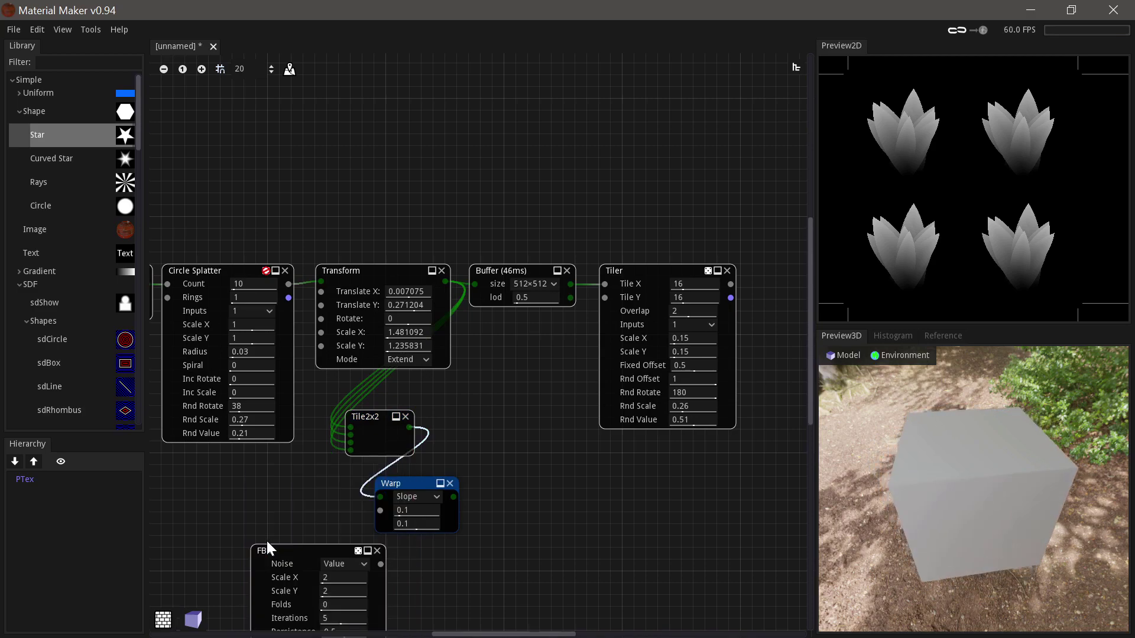
Place the FBM beside the Warp, connect it to the Warp's second input, and set Iterations to 3 while previewing the Warp.
left_click_drag(306, 549, 254, 495)
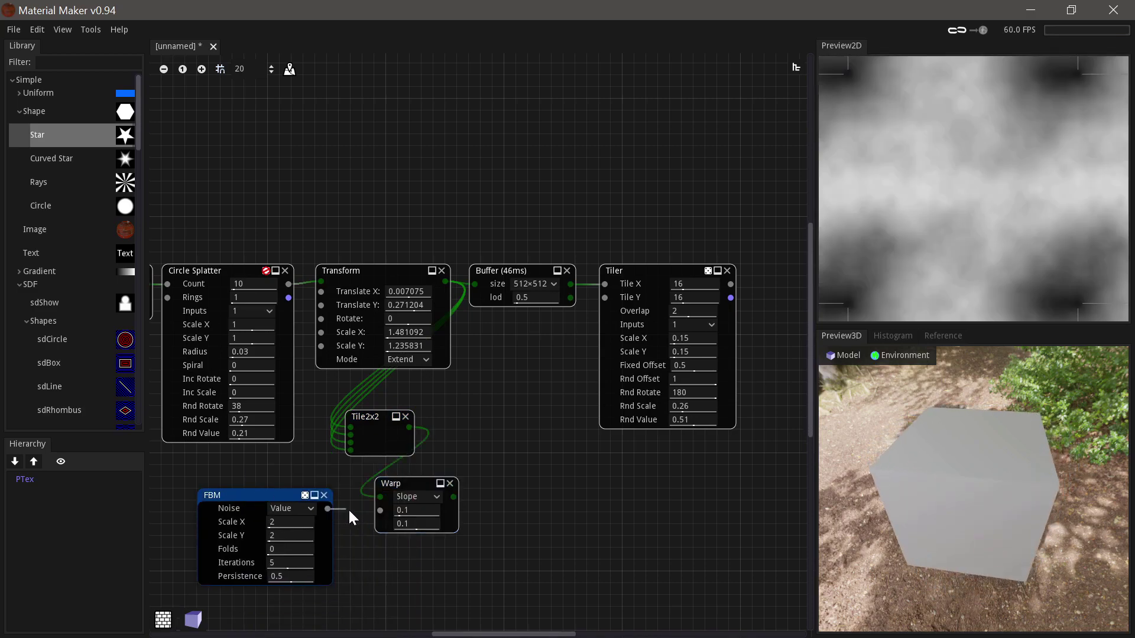
left_click(414, 478)
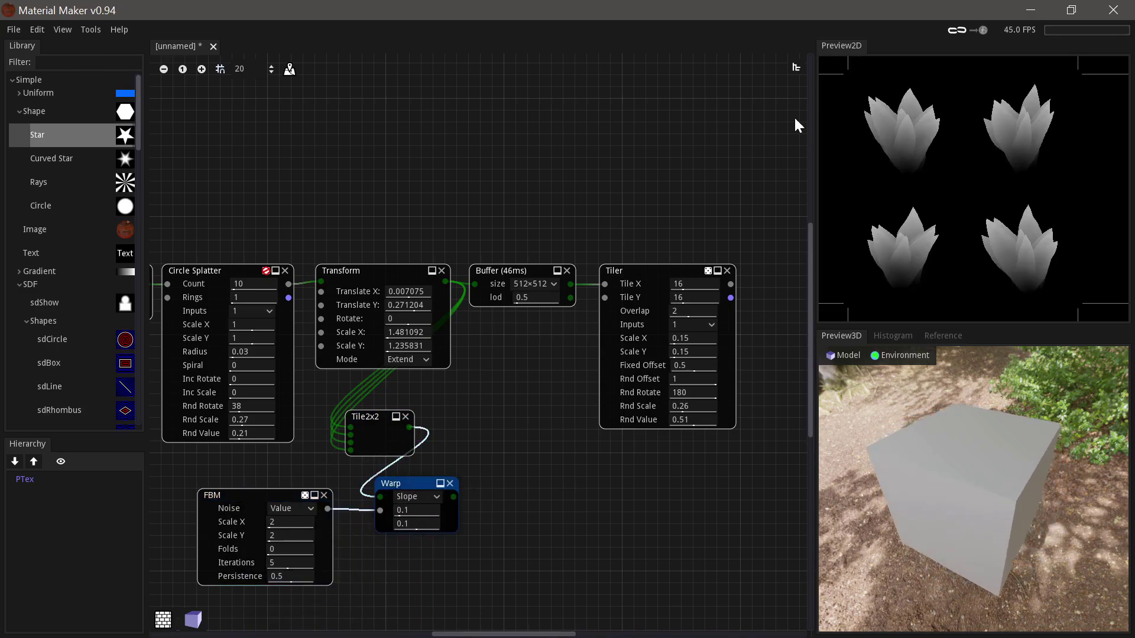
mouse_move(287, 563)
left_mouse_down()
mouse_move(268, 563)
mouse_move(278, 563)
left_mouse_up()
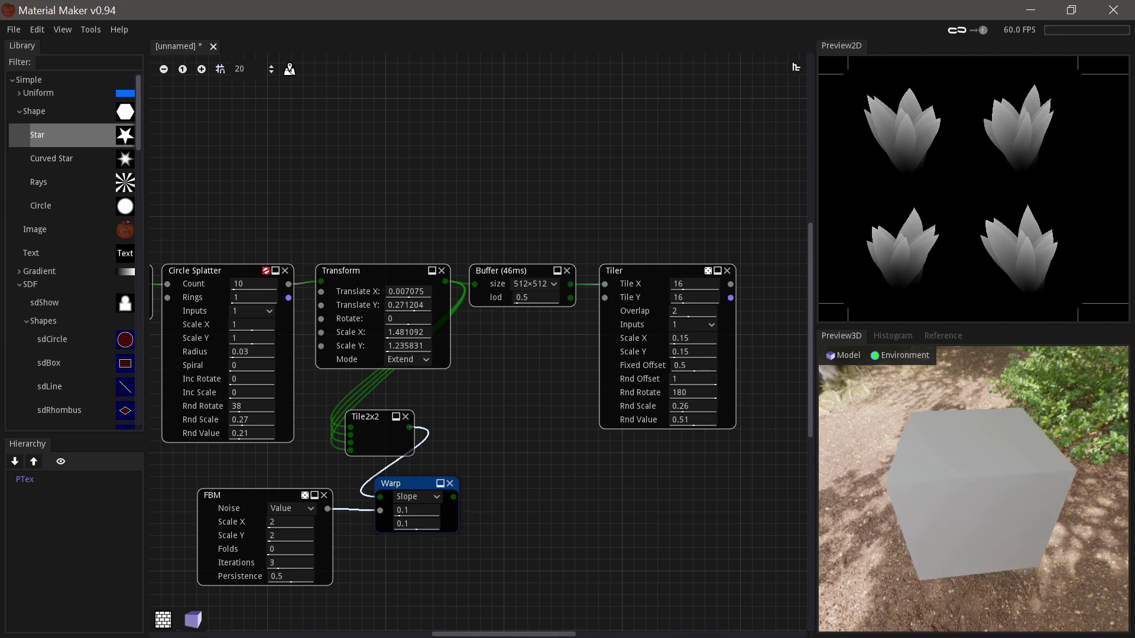
Feed the Warp's output into the Buffer in place of the Transform, then preview the Tiler and set its Inputs to 4.
left_click_drag(454, 496, 474, 284)
left_click(662, 272)
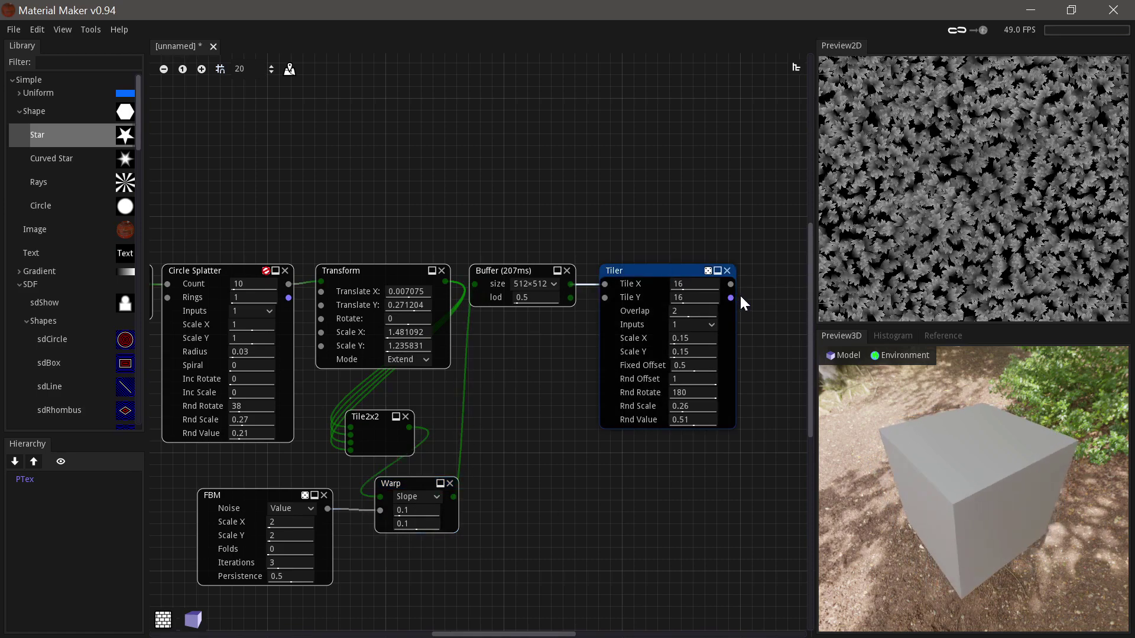
left_click(689, 326)
left_click(690, 352)
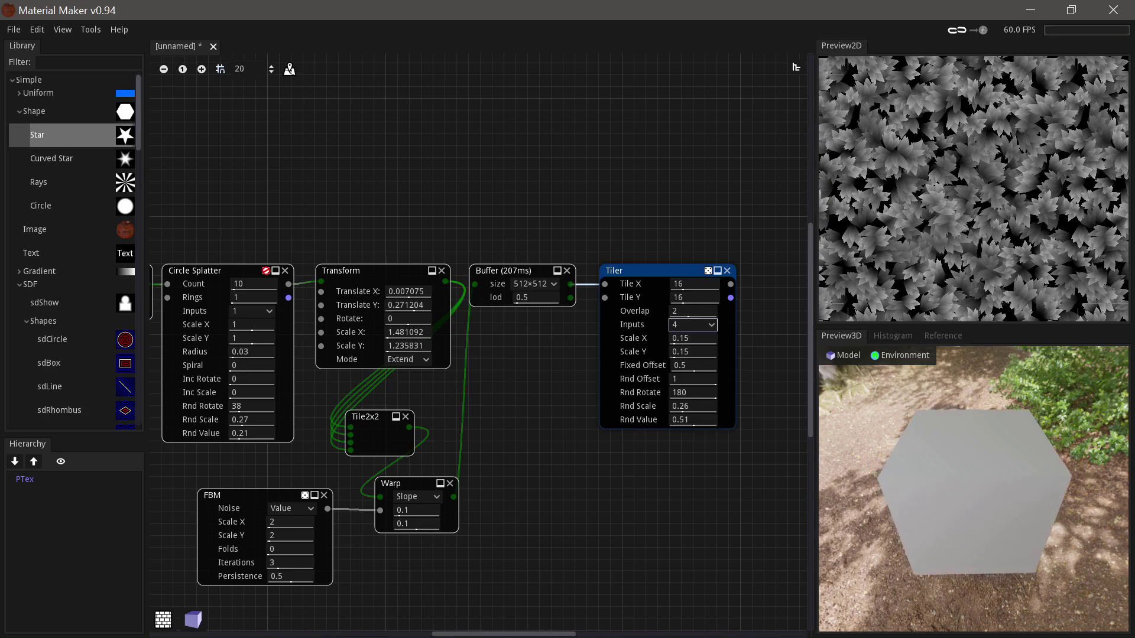
Add a Greyscale Uniform node beside the Material node.
middle_click_drag(674, 267, 229, 306)
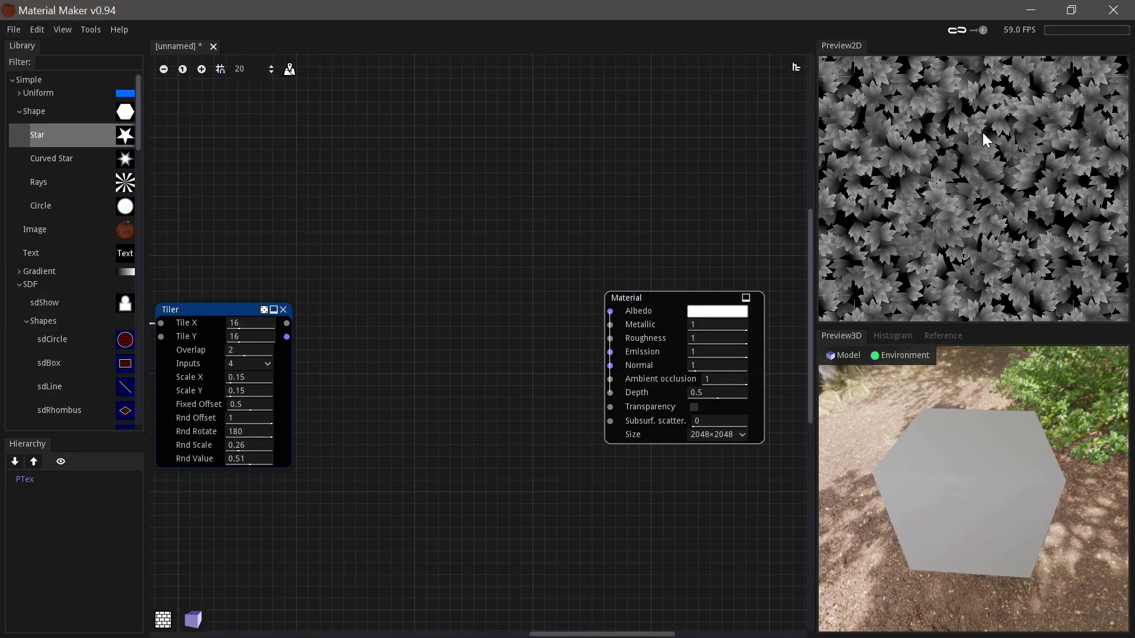
middle_click_drag(454, 275, 460, 274)
right_click(499, 305)
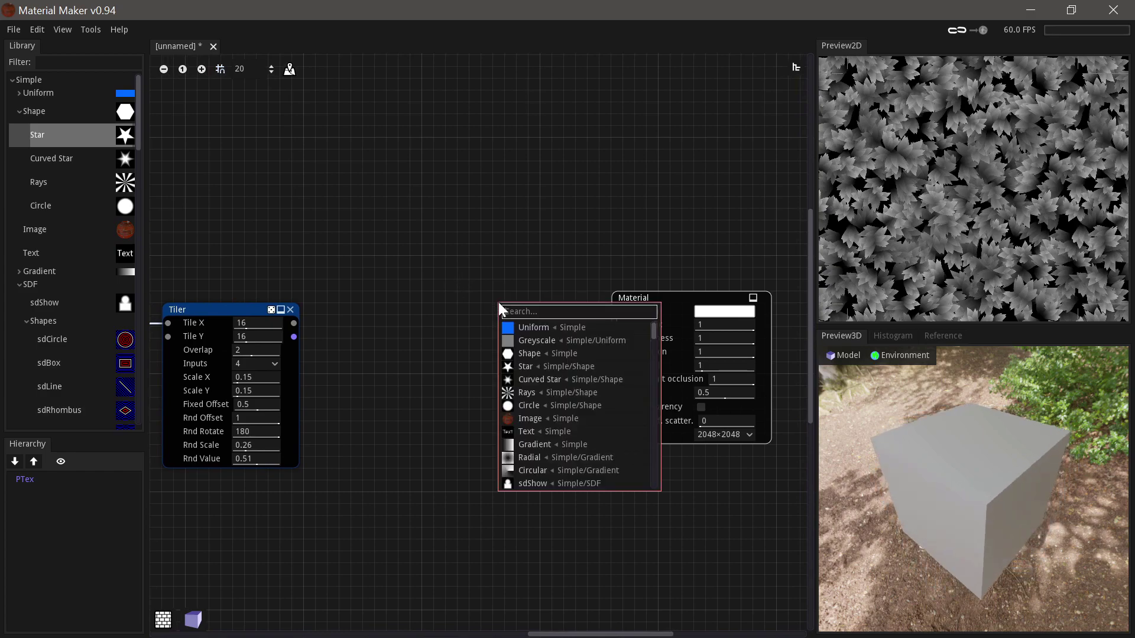
left_click(534, 341)
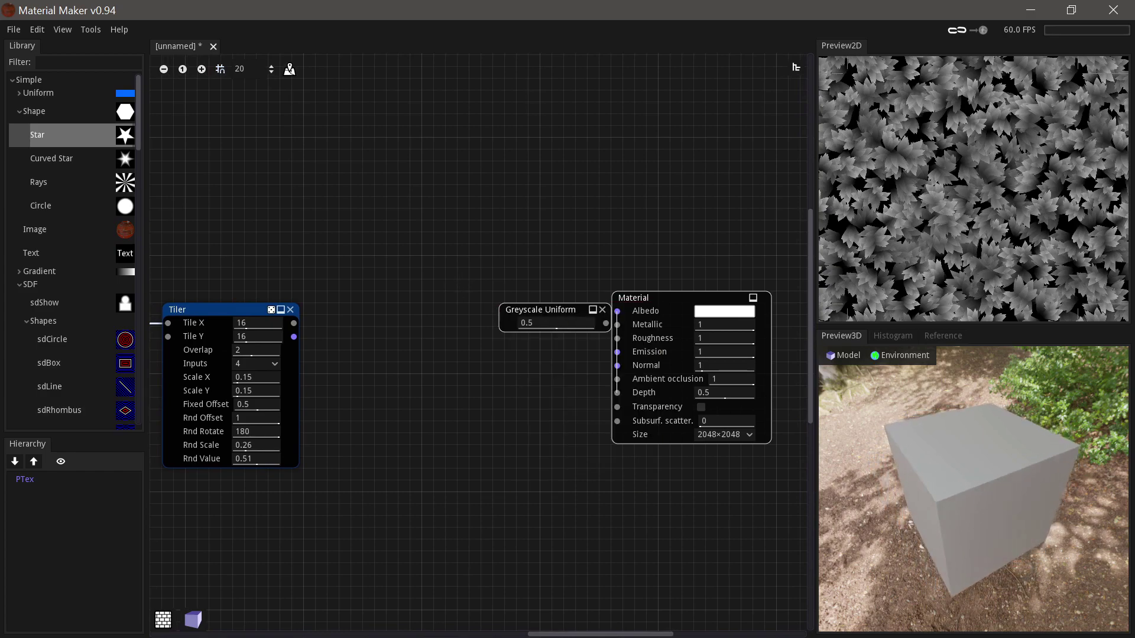
Set the Greyscale Uniform to 0 and connect it to the Material's Metallic input, leaving a gap between the nodes.
left_click_drag(614, 324, 501, 325)
left_click(648, 300)
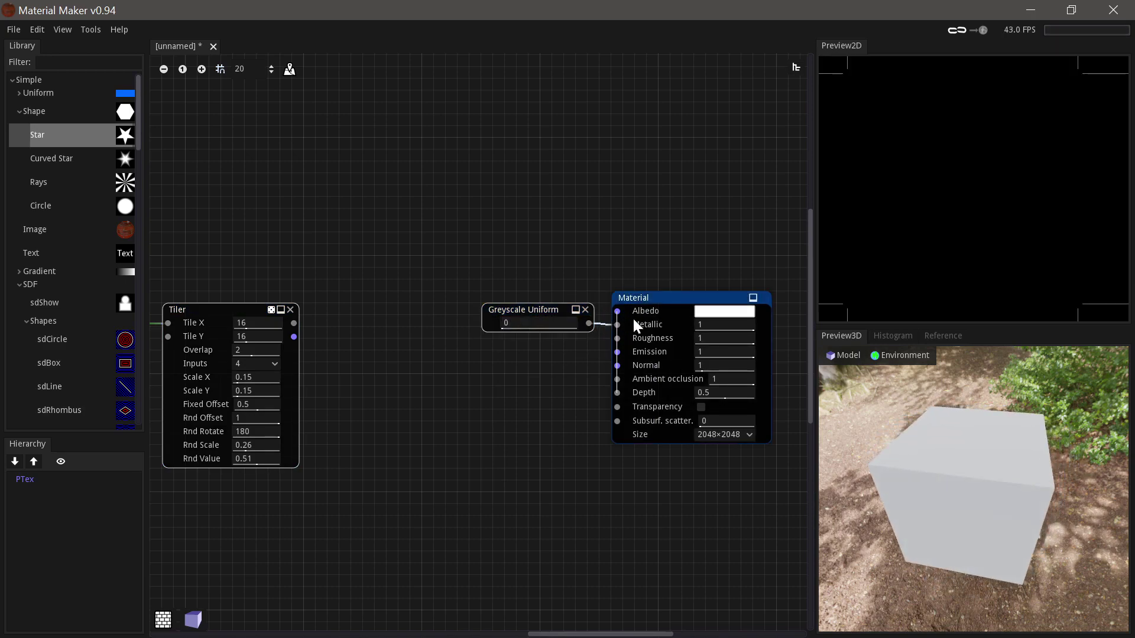
middle_click_drag(724, 228, 713, 236)
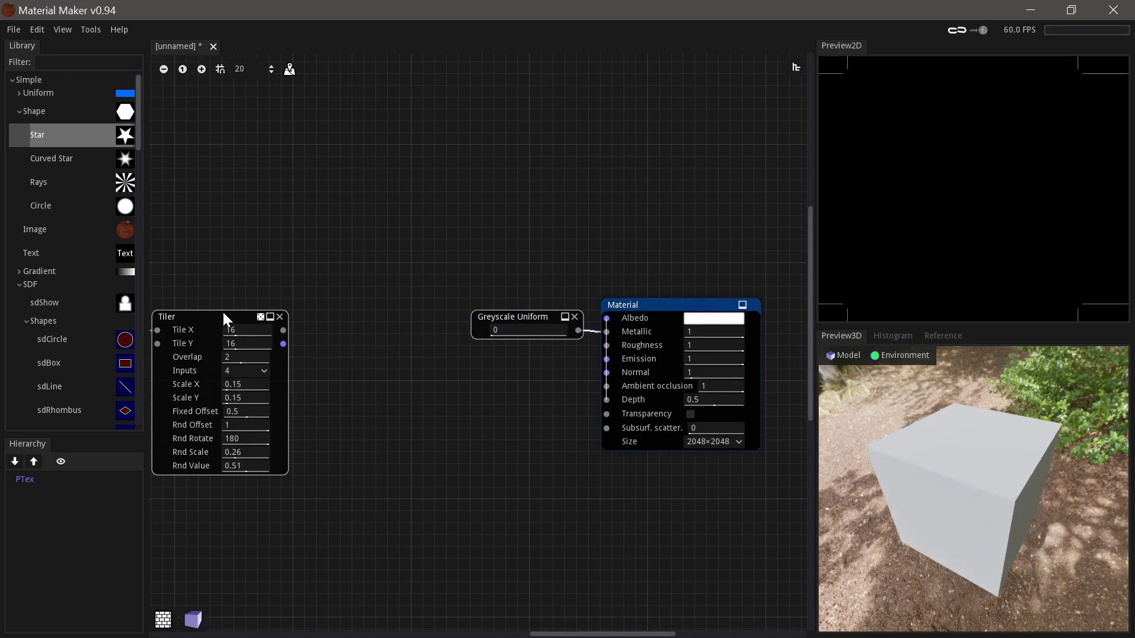
Add a Colorize node fed by the Tiler's pattern output and place it above the Tiler, towards the Material.
left_click(225, 318)
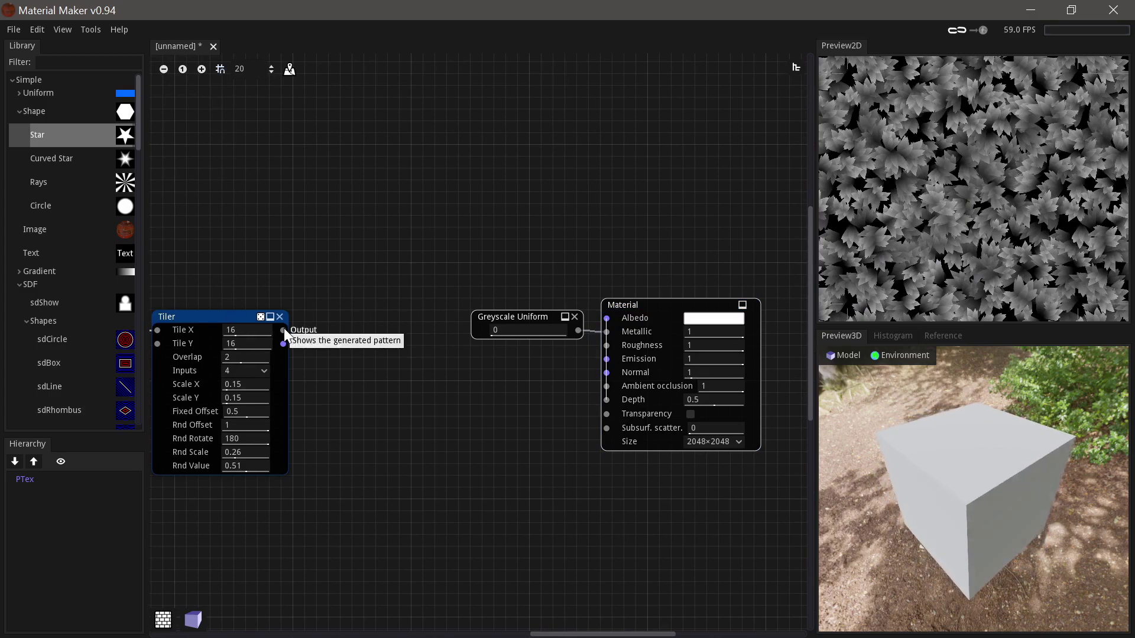
left_click_drag(283, 329, 332, 248)
type("colorize")
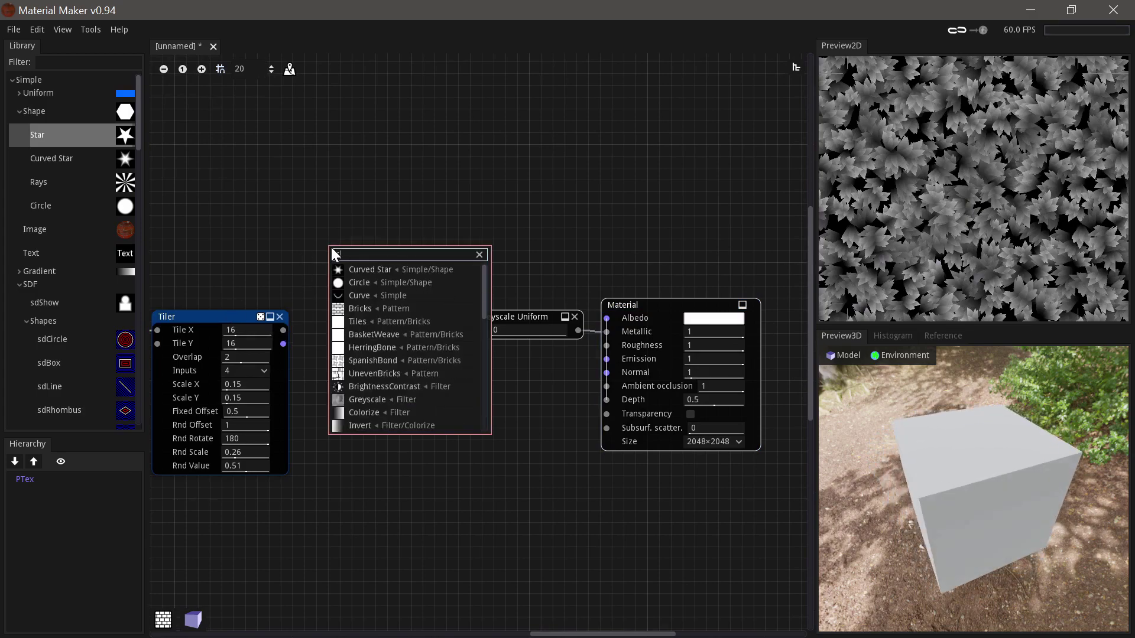
key("Return")
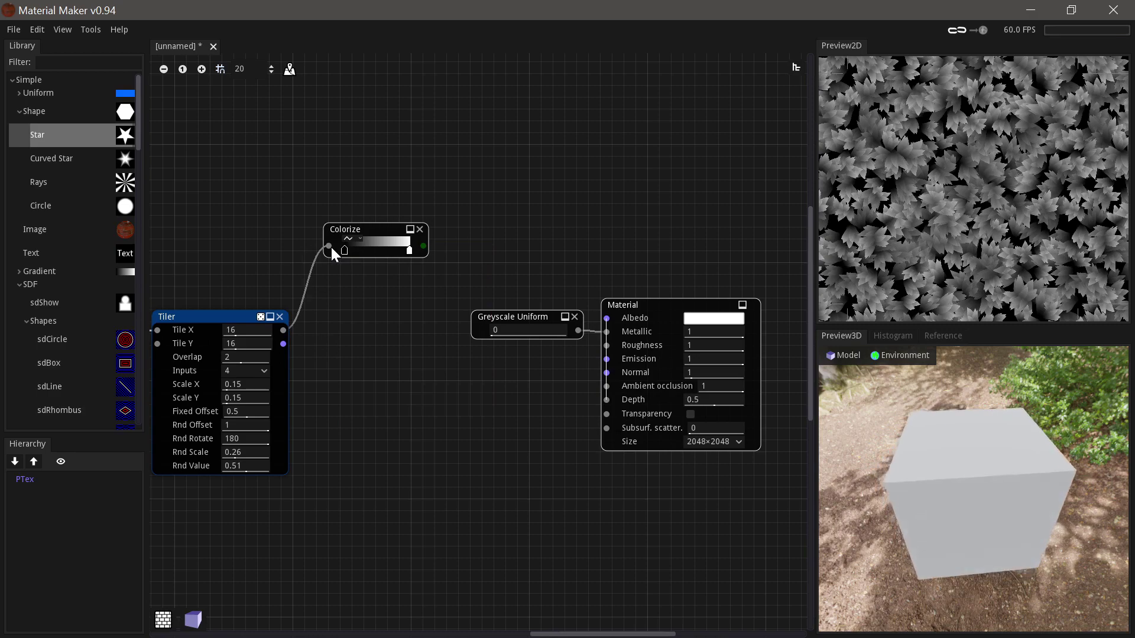
left_click_drag(370, 229, 376, 222)
Change the Colorize gradient's black stop to a saturated green.
double_click(349, 244)
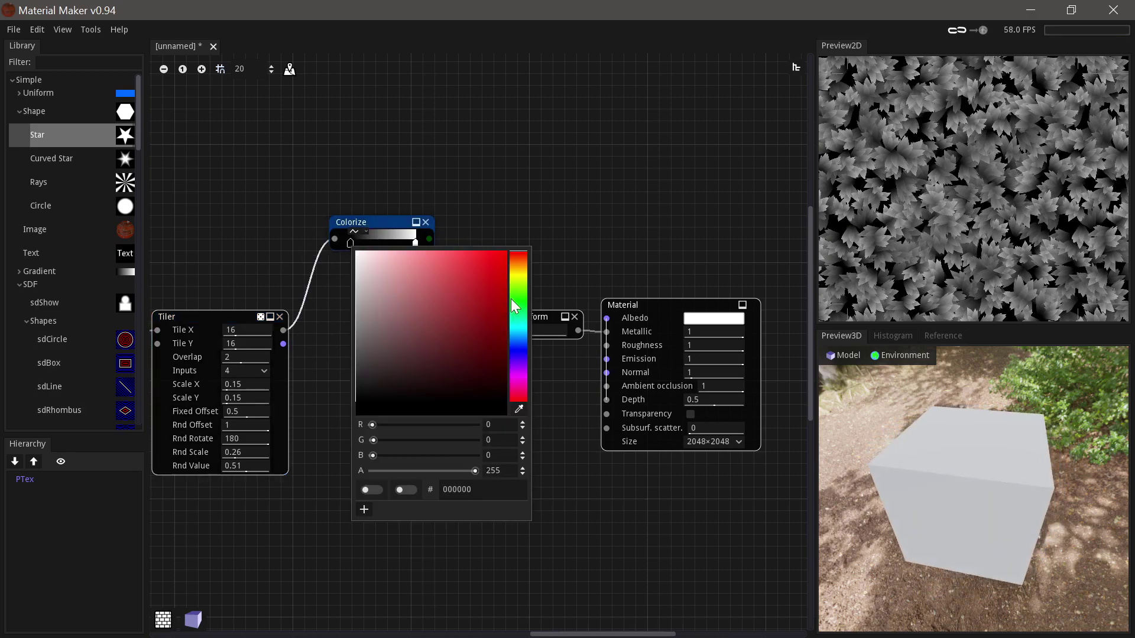
left_click(518, 297)
left_click(504, 302)
left_click(517, 305)
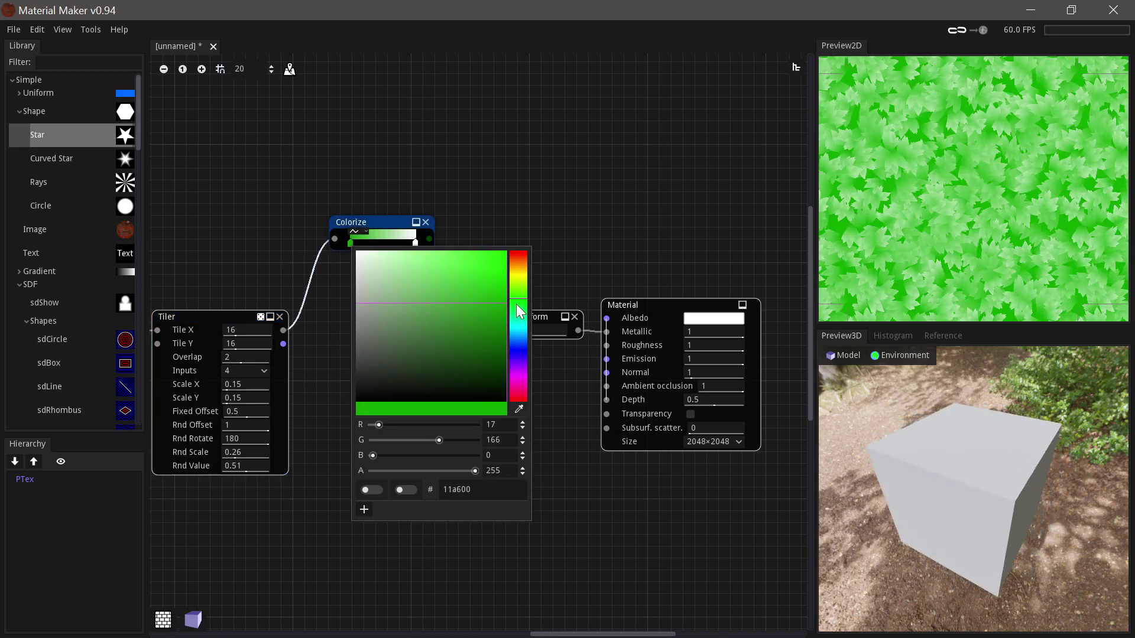
left_click(388, 221)
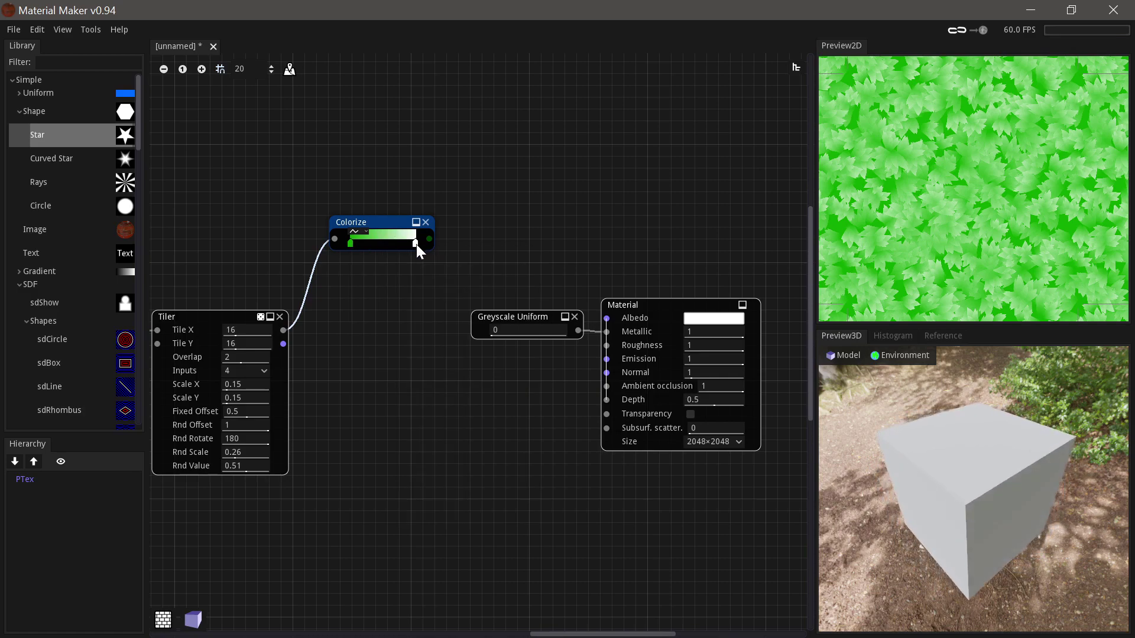
Change the Colorize gradient's white stop to yellow-green dfff44.
double_click(416, 243)
left_click(587, 278)
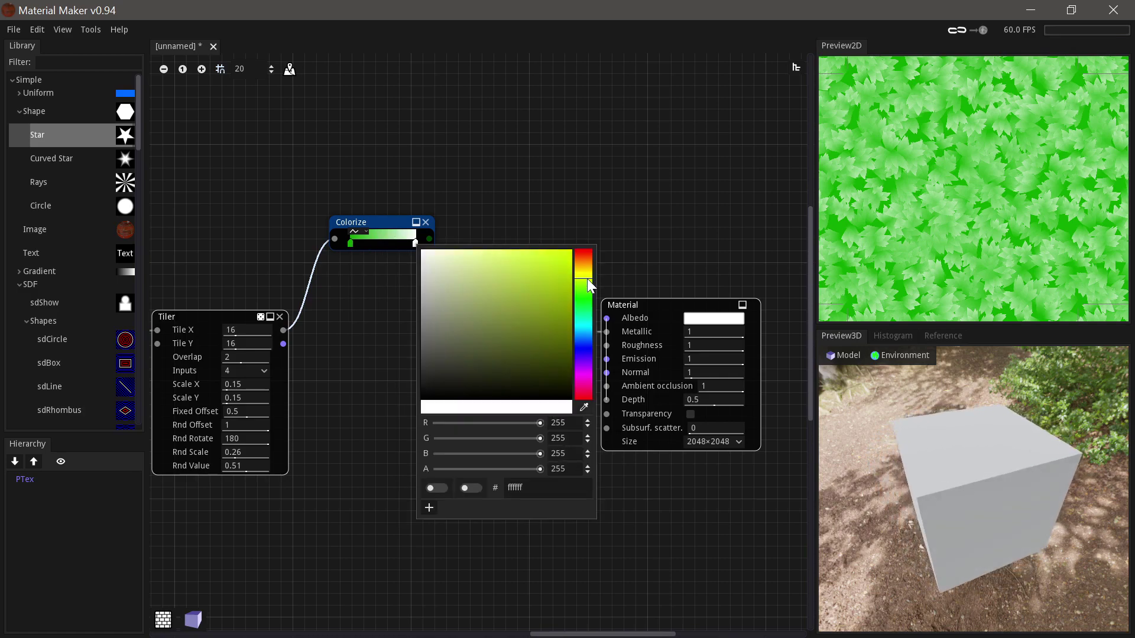
left_click(526, 248)
left_click_drag(526, 247, 531, 247)
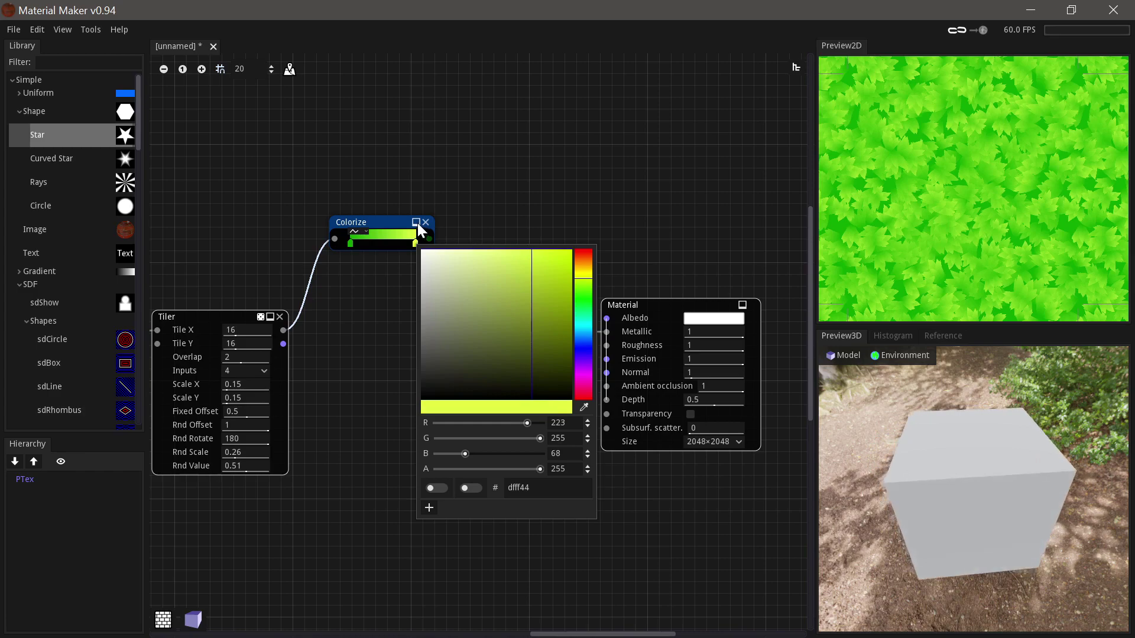
Connect the green Colorize to the Material's Albedo input and space out the neighbouring nodes.
left_click_drag(383, 222, 391, 221)
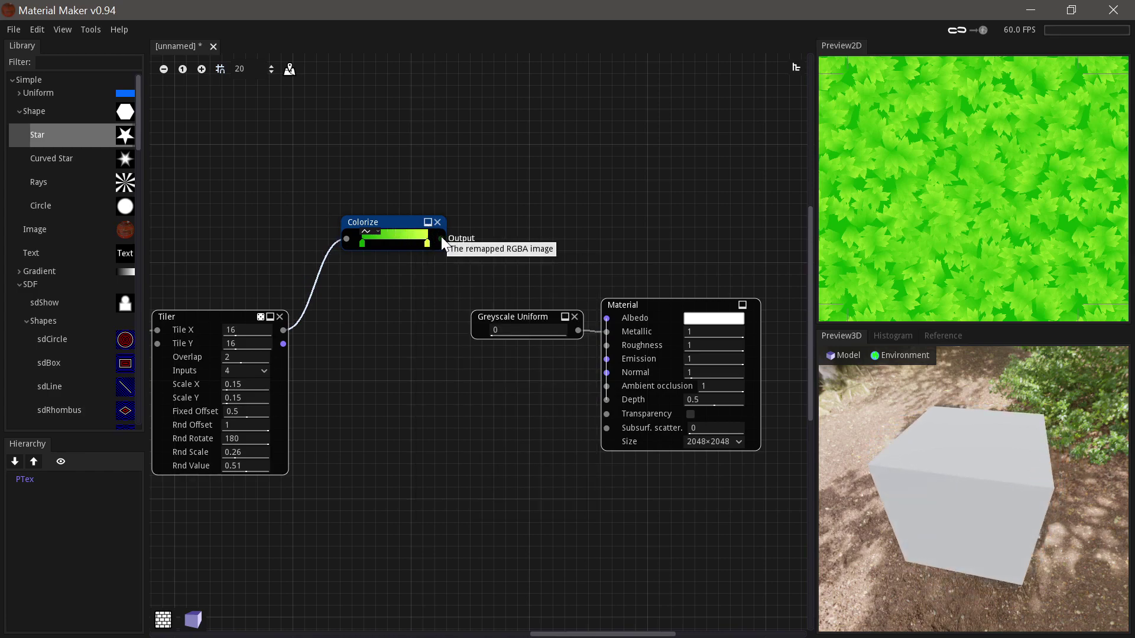
left_click_drag(441, 238, 521, 315)
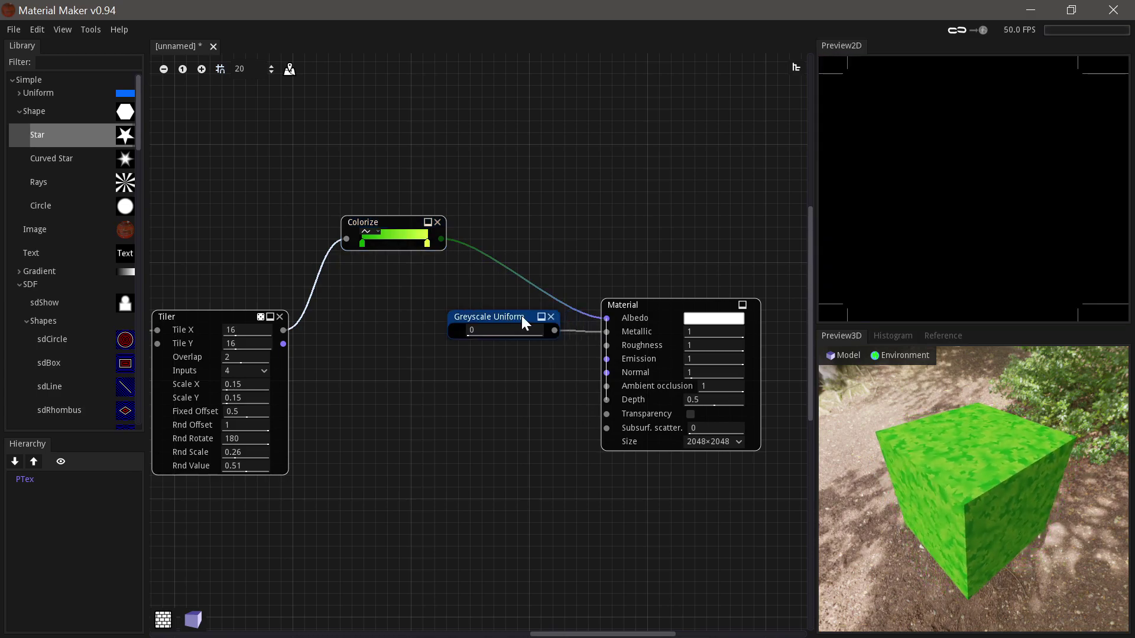
left_click(662, 308)
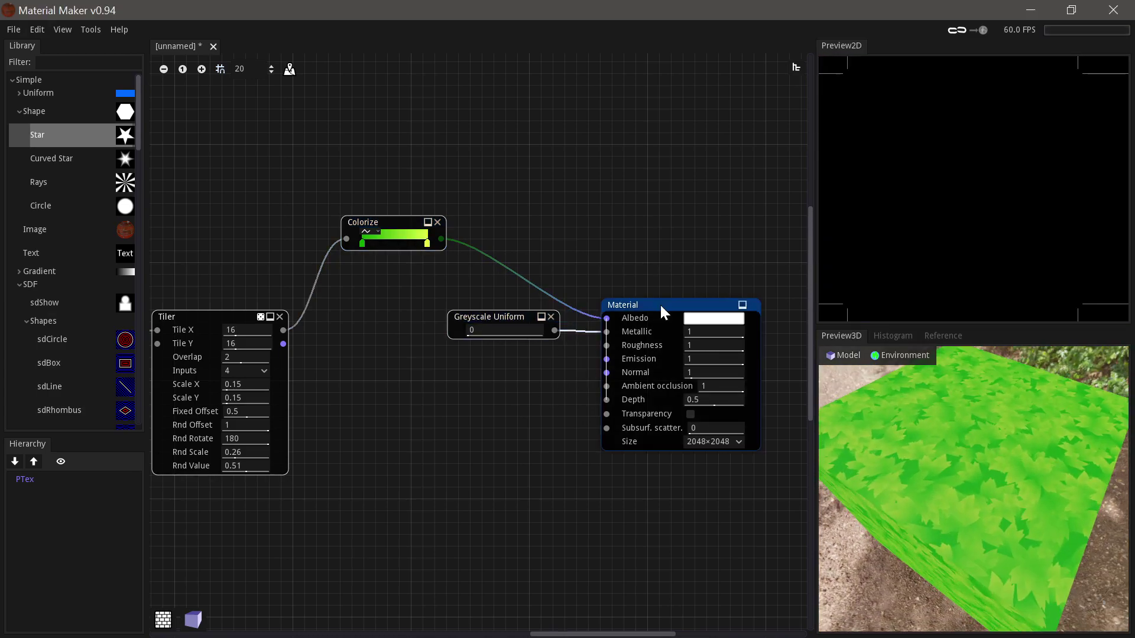
Add a second Colorize node fed by the Tiler's pattern output and place it below the Greyscale Uniform.
left_click(218, 318)
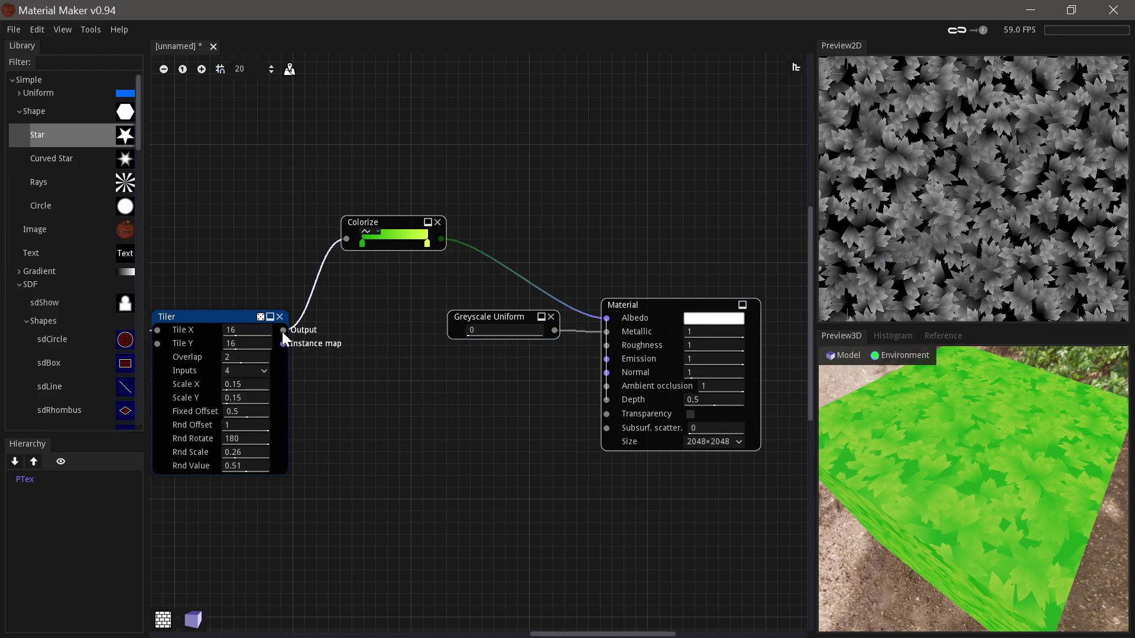
left_click_drag(283, 329, 353, 363)
type("co")
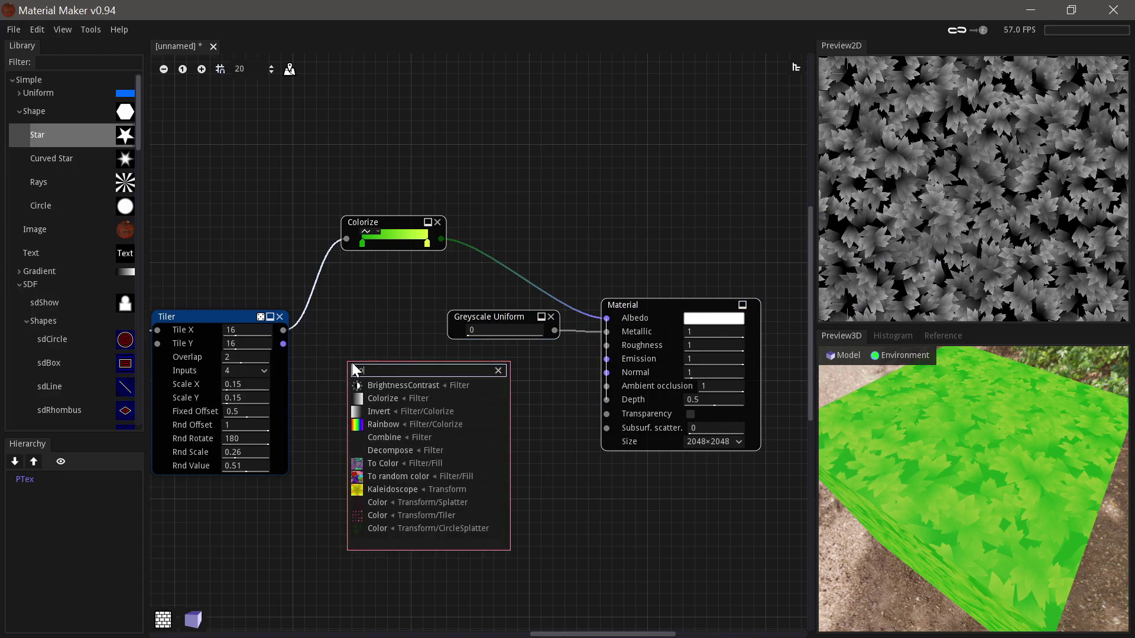
type("lo")
key("Down")
key("Return")
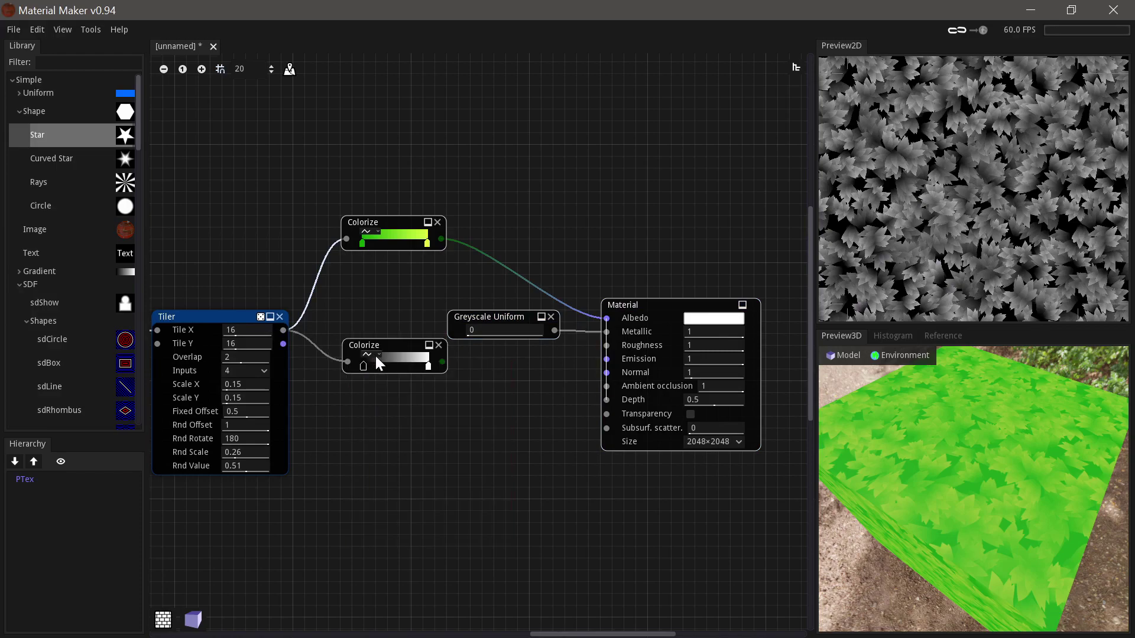
left_click_drag(402, 341, 402, 348)
Change the black stop of the lower Colorize gradient to light grey c3c3c3.
double_click(362, 372)
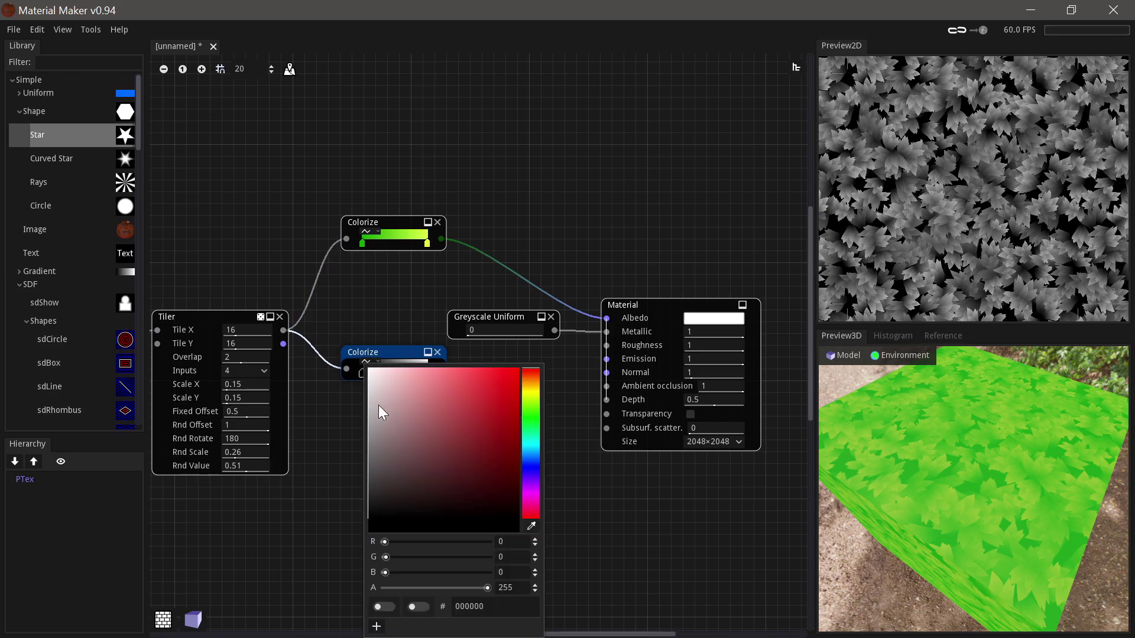
mouse_move(378, 405)
left_mouse_down()
mouse_move(370, 442)
mouse_move(360, 404)
left_mouse_up()
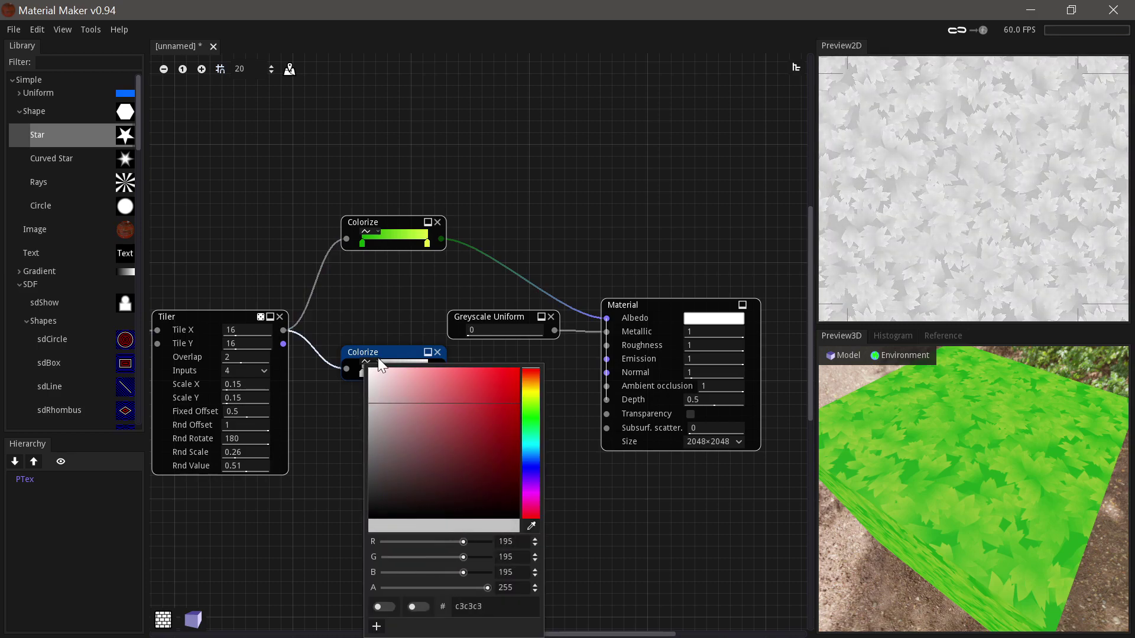
left_click(400, 362)
Change the lower Colorize gradient's white stop to grey and connect the node to the Material's Roughness input.
double_click(428, 373)
left_click_drag(428, 420, 404, 420)
left_click(407, 351)
left_click_drag(441, 369, 607, 345)
left_click(656, 305)
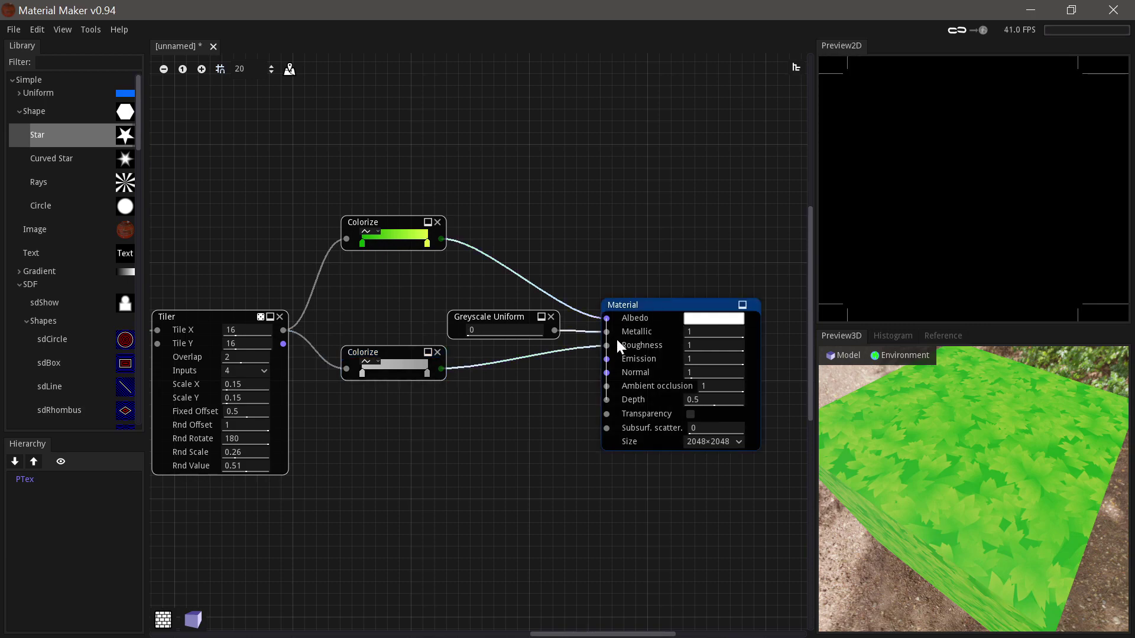
Add a Normal Map node fed by the Tiler below the grey Colorize and connect it to the Material's Normal input.
left_click(217, 307)
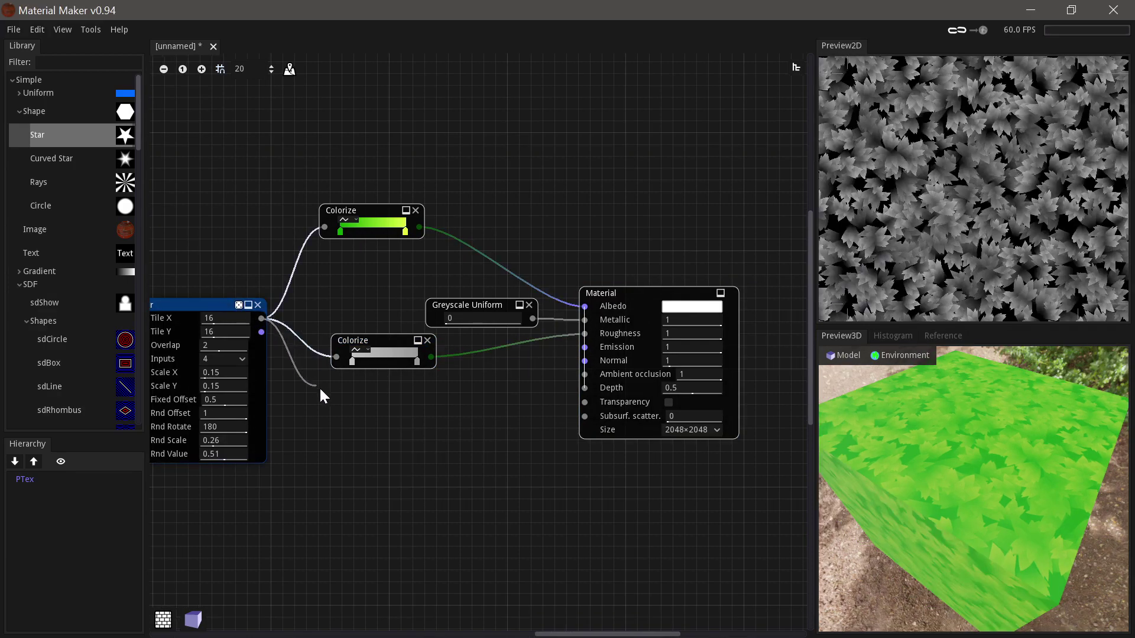
left_click_drag(320, 390, 328, 394)
type("normal")
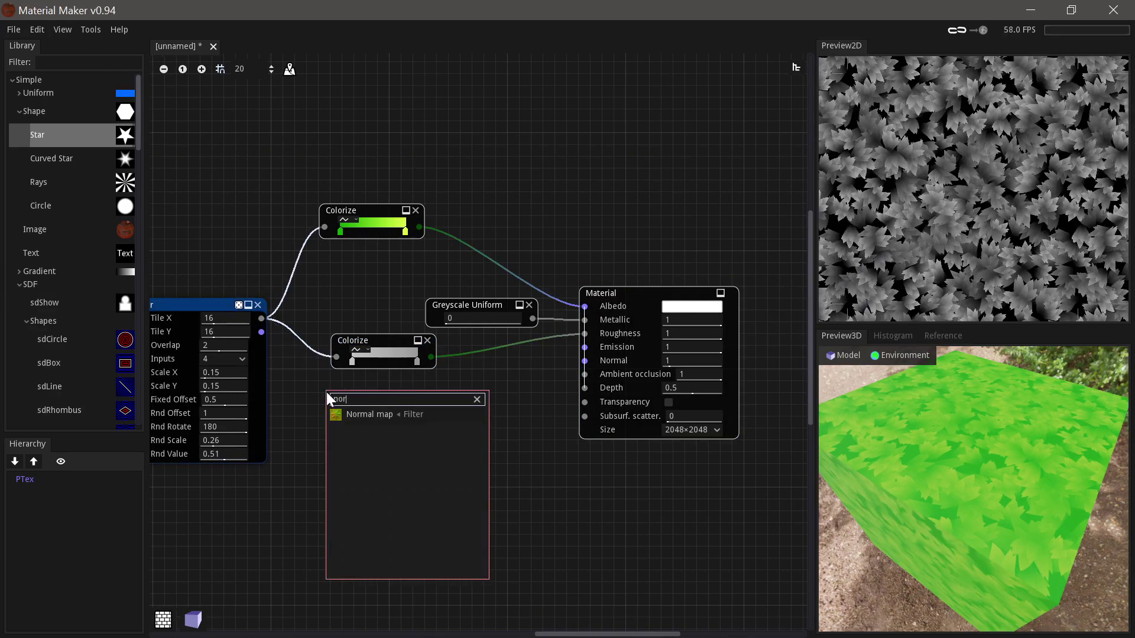
key("Return")
left_click_drag(364, 376, 386, 386)
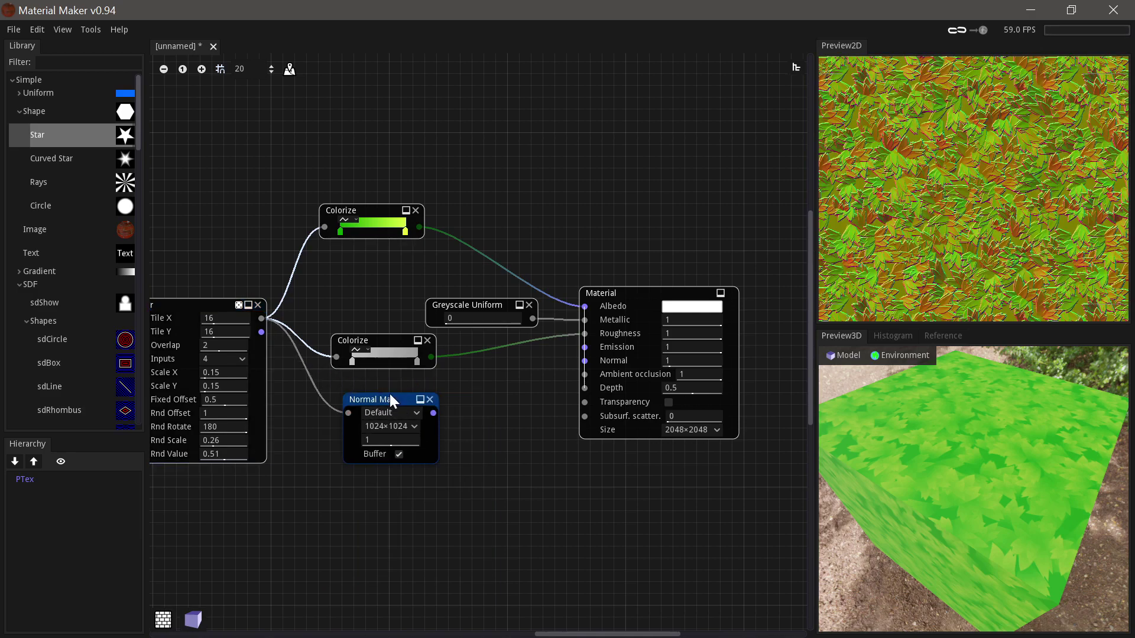
left_click_drag(538, 358, 585, 361)
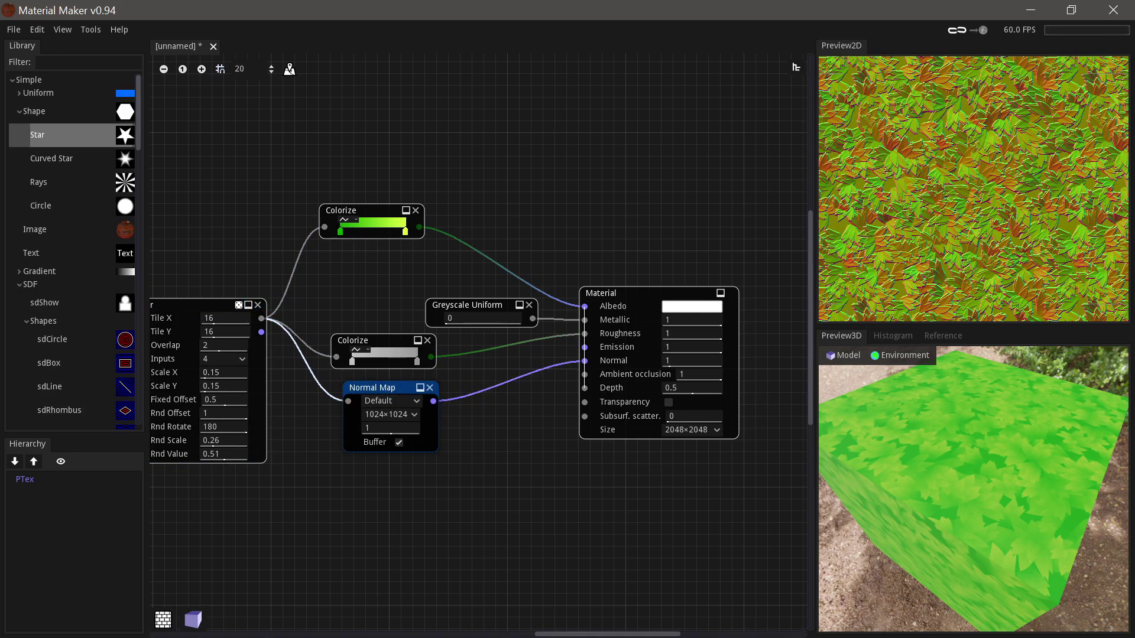
left_click_drag(404, 388, 451, 388)
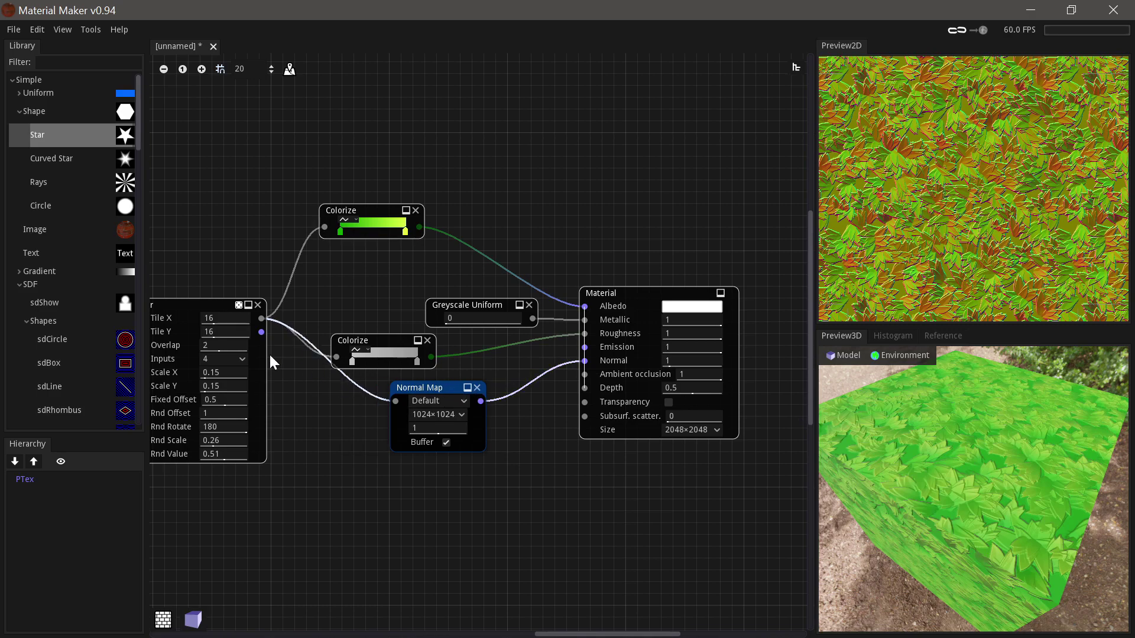
Add a Gaussian Blur node fed by the Tiler's pattern output and set its grid size to 1024×1024.
left_click_drag(274, 329, 307, 408)
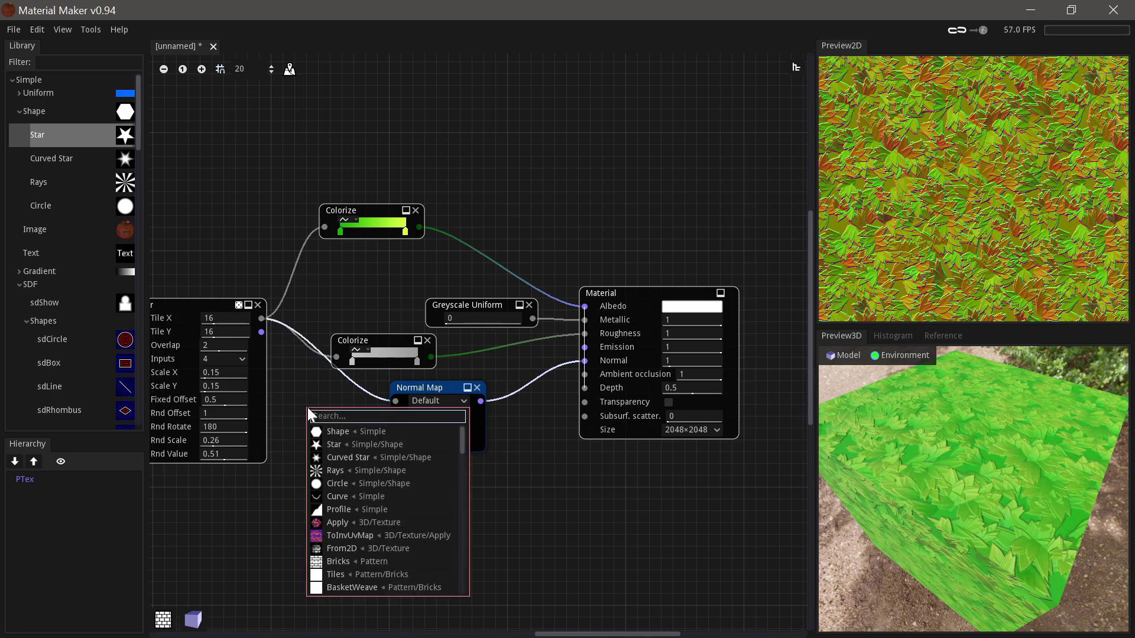
type("blur")
key("Down")
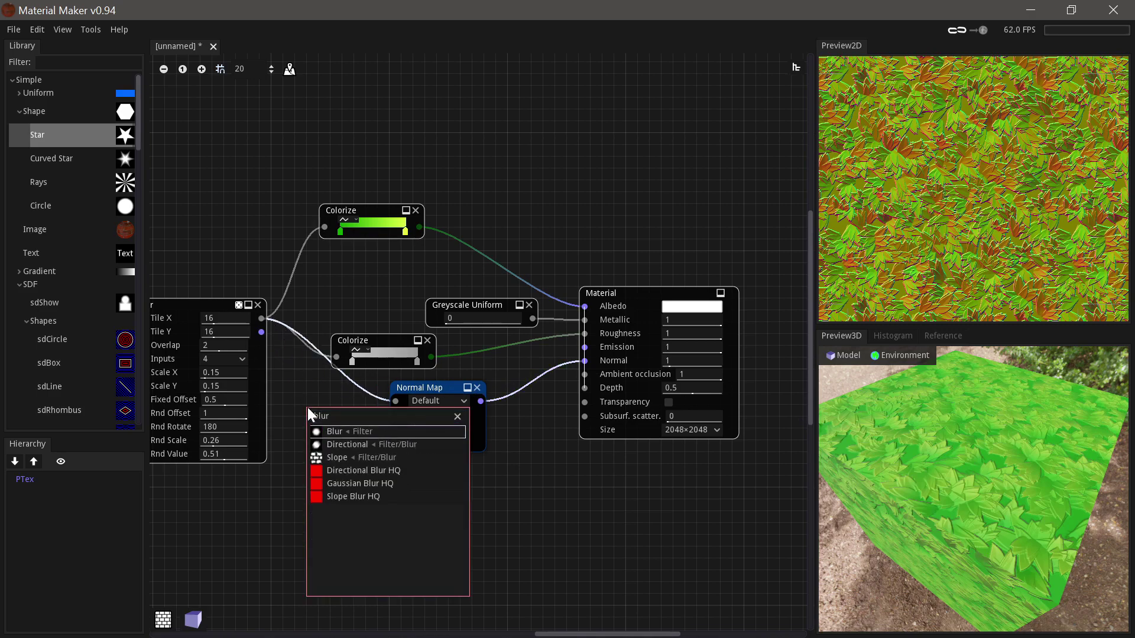
key("Return")
left_click(367, 413)
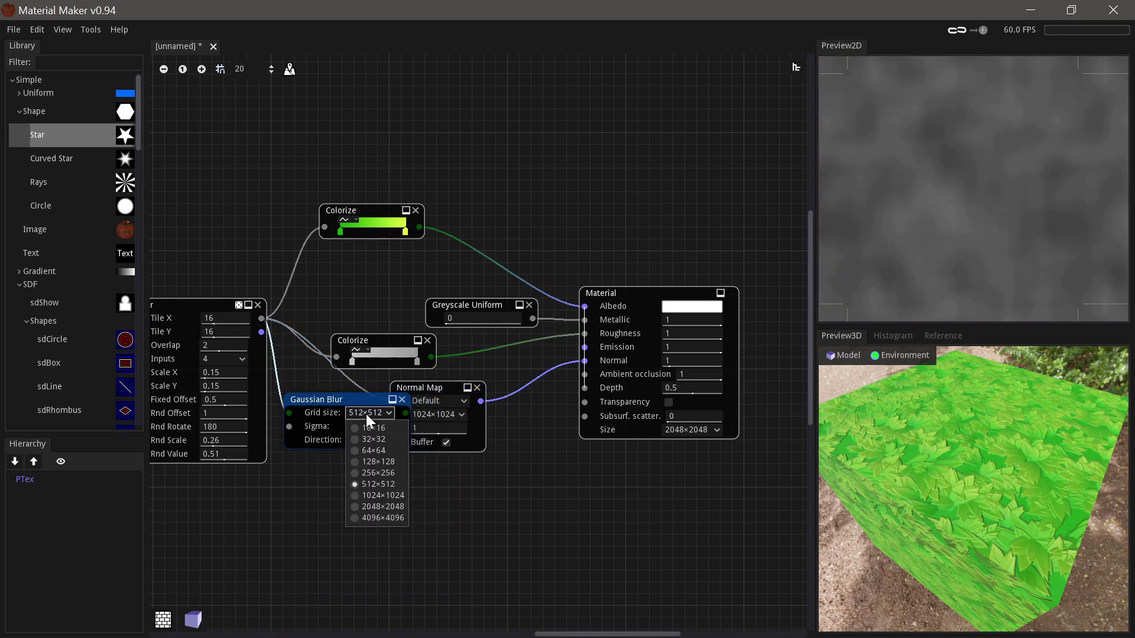
left_click(383, 495)
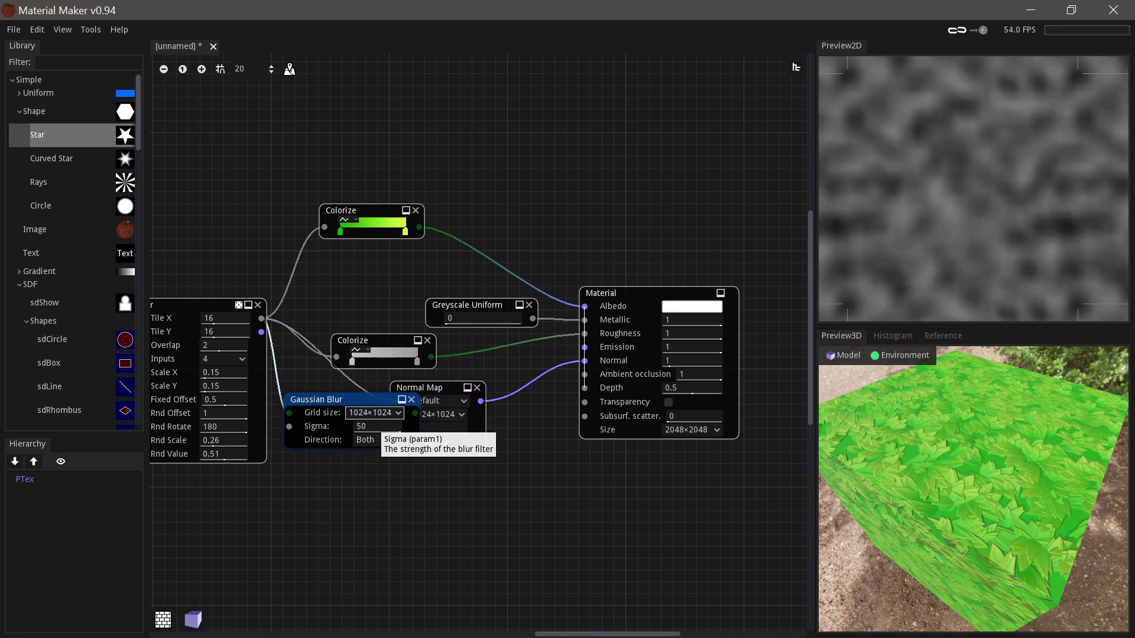
Try Sigma values of 0.4 and 3 on the Gaussian Blur.
left_click(377, 426)
type("0.4")
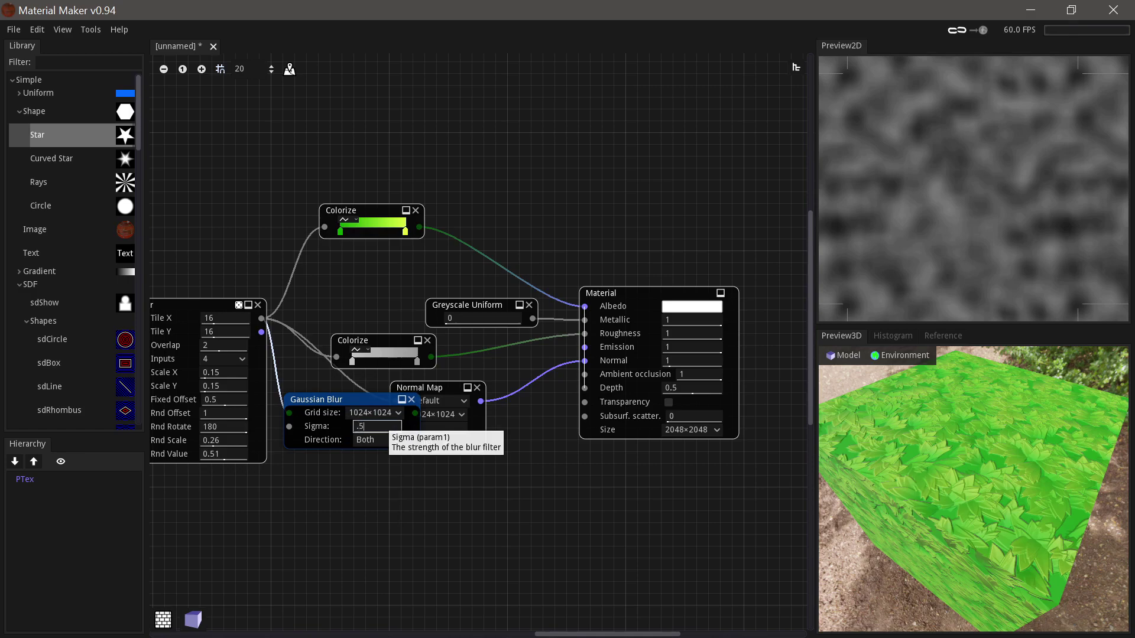
key("Return")
left_click(378, 426)
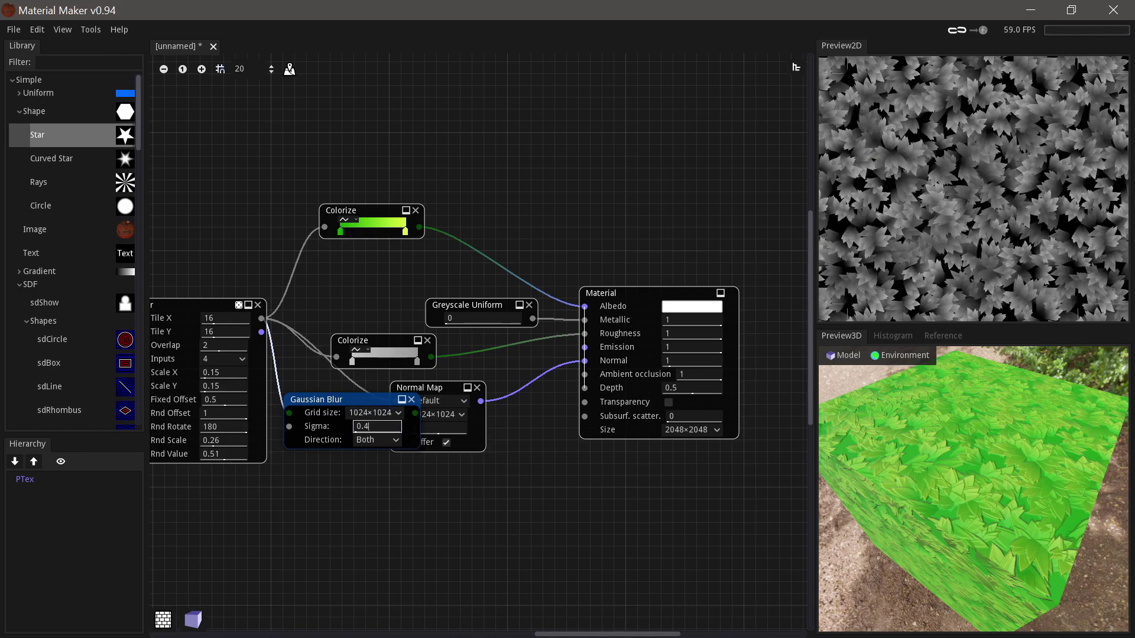
type("3")
key("Return")
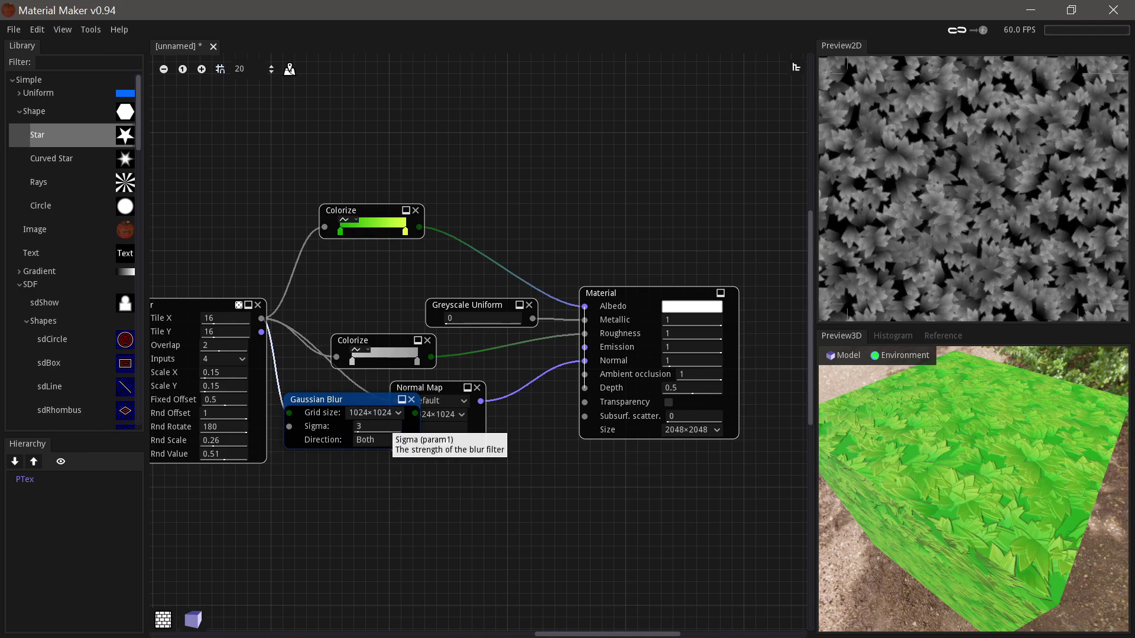
Set the Gaussian Blur's Sigma to 5 and feed its output into the Normal Map in place of the Tiler.
left_click(387, 427)
type("5")
key("Return")
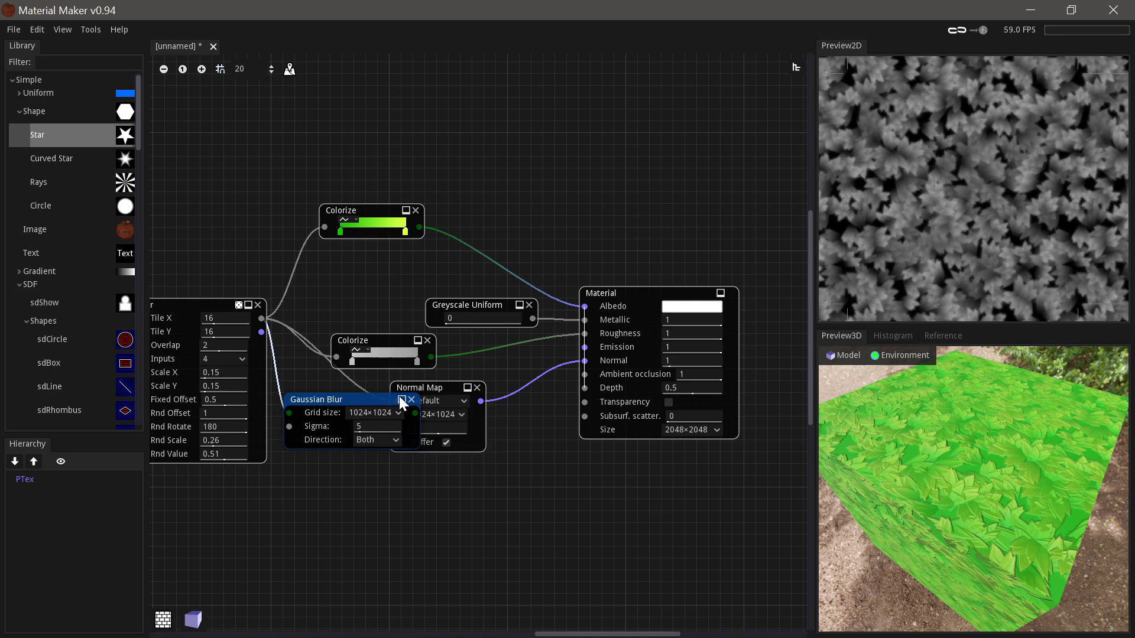
left_click_drag(352, 409, 395, 401)
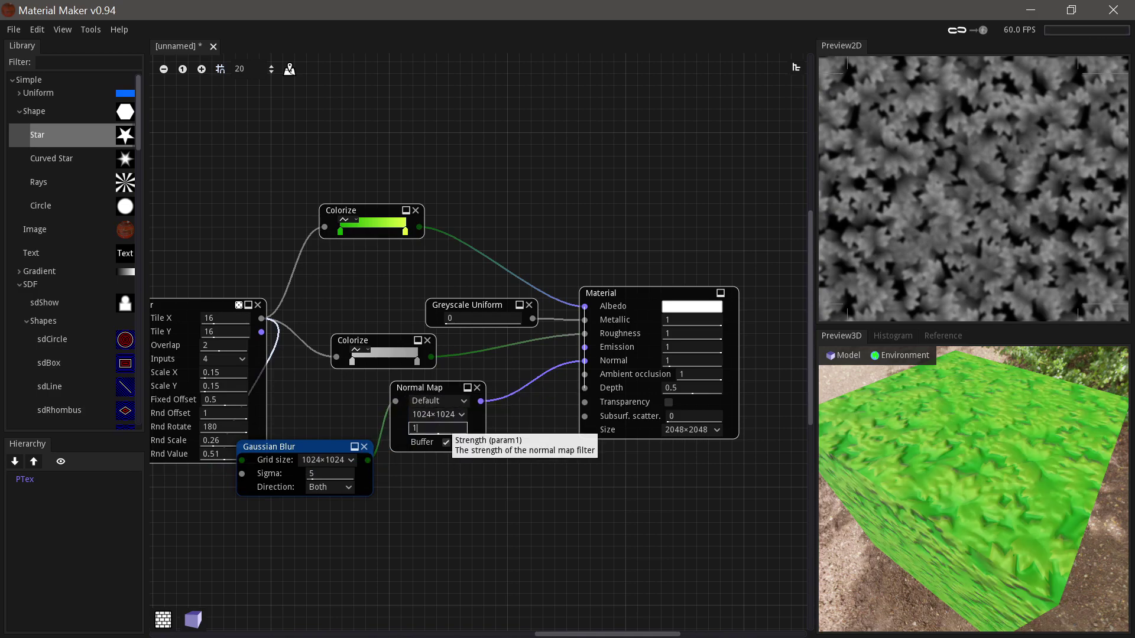
Set the Normal Map's strength to 0.2.
left_click(447, 428)
type(".2")
key("Return")
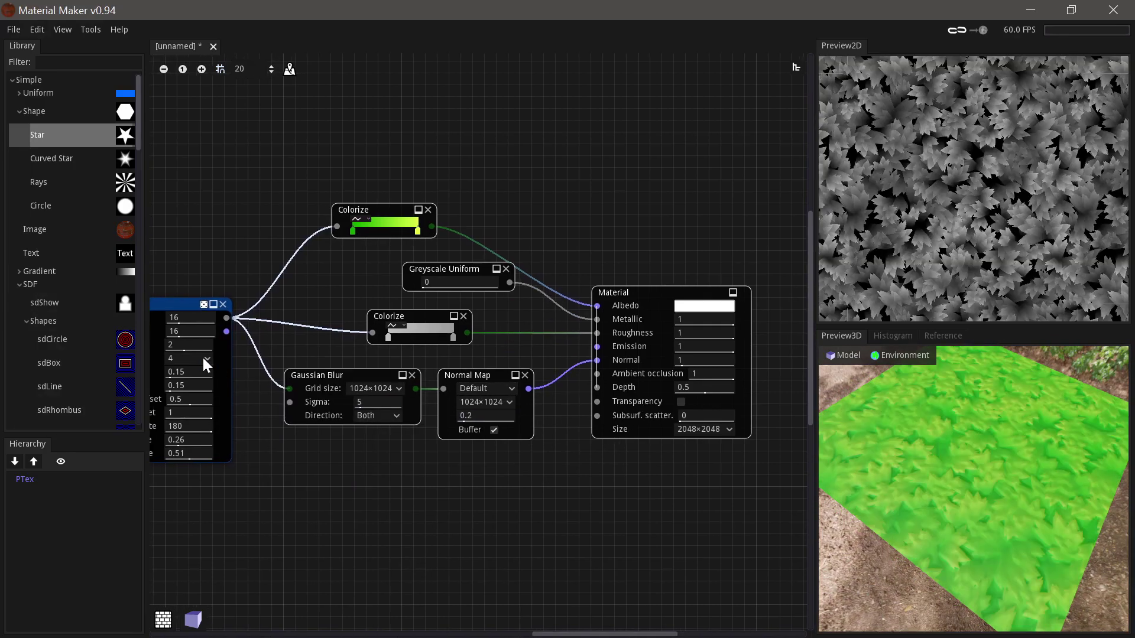
Add an Occlusion node fed by the Tiler's pattern output, set its grid size to 1024×1024, and connect it to the Material's Ambient occlusion.
left_click_drag(229, 318, 295, 464)
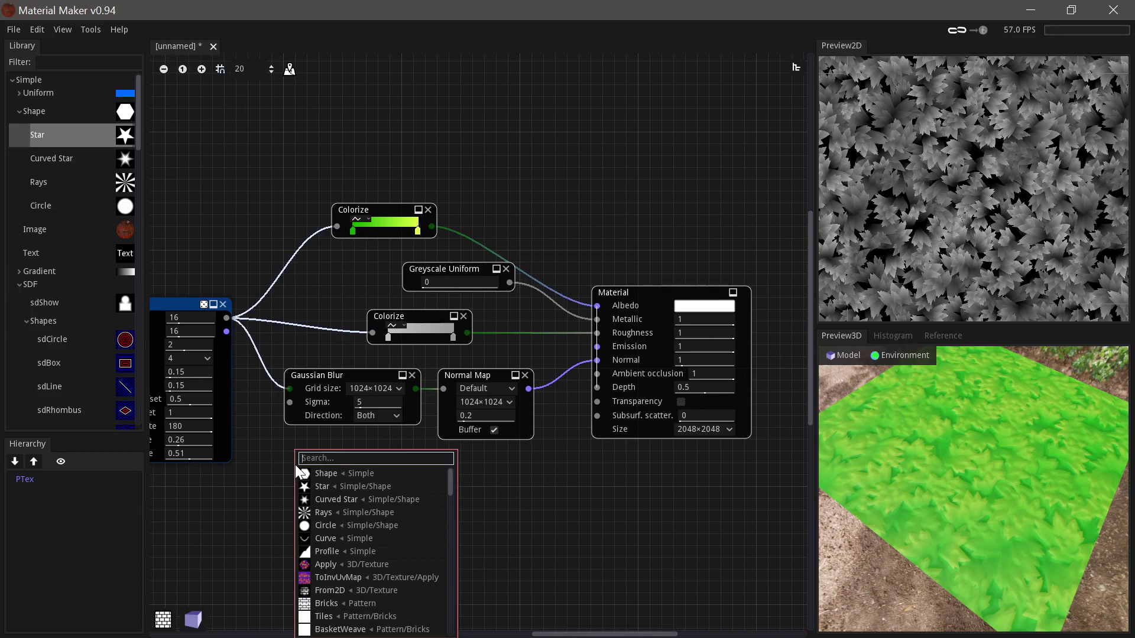
type("oc")
key("Return")
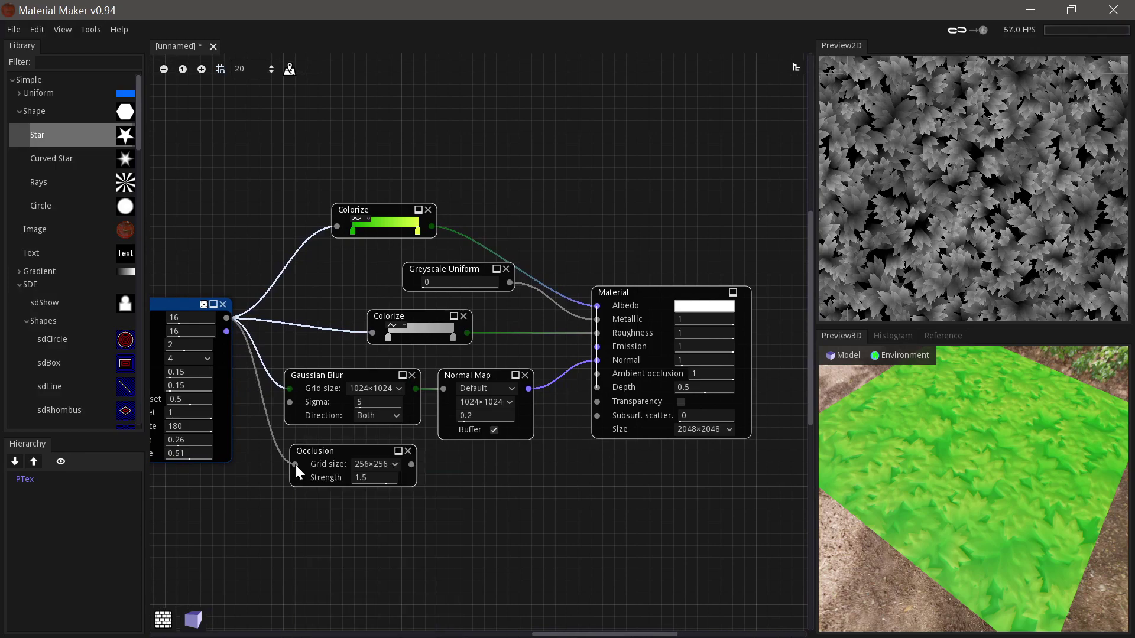
left_click(376, 465)
left_click(390, 547)
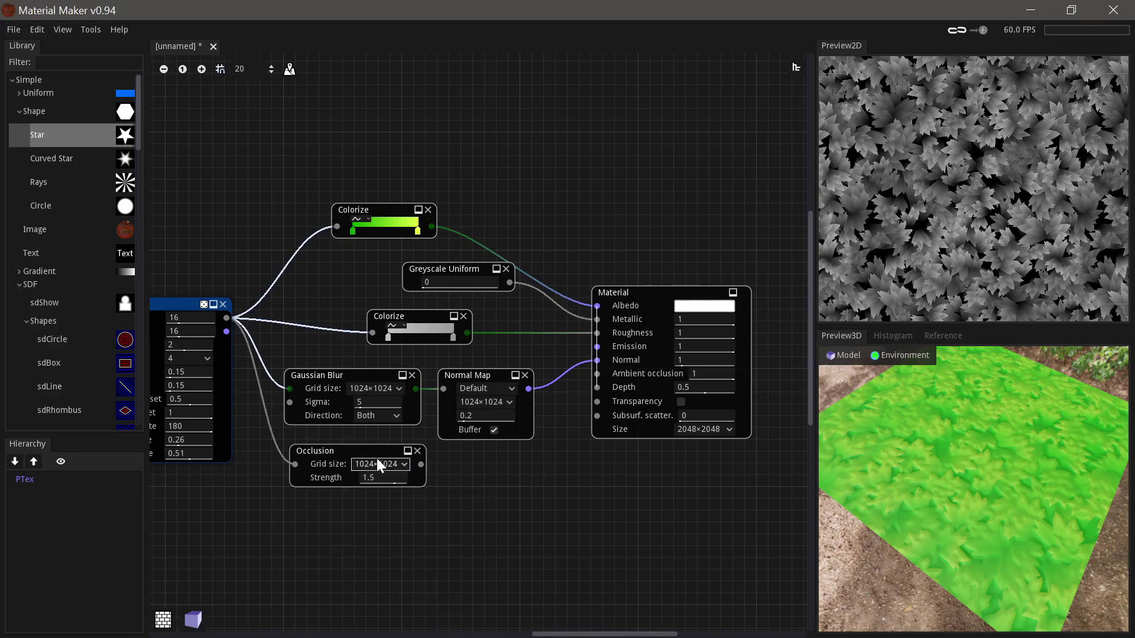
left_click_drag(378, 451, 598, 377)
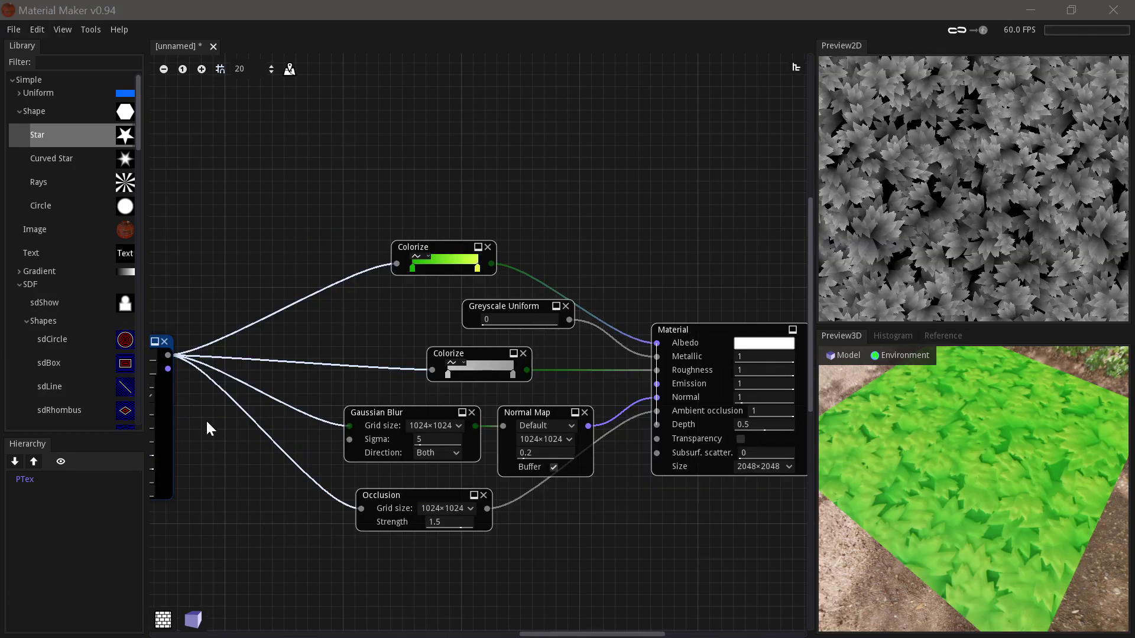
Move the Tiler away from the other nodes and add a Decompose node fed by its second output.
middle_click_drag(205, 419, 256, 421)
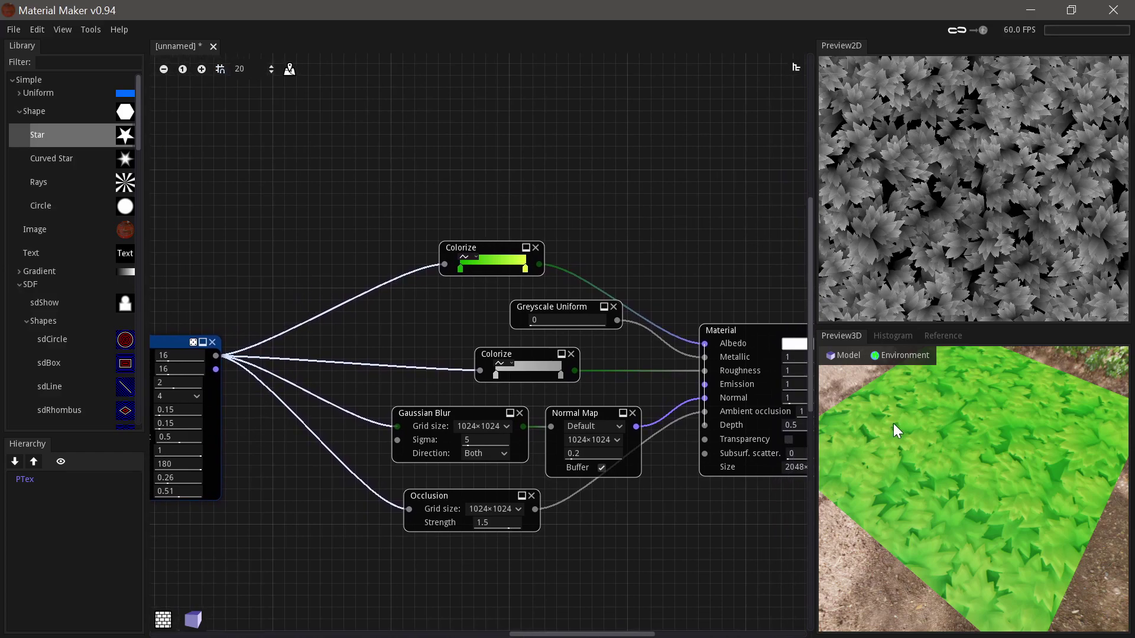
left_click_drag(217, 368, 249, 241)
type("deco")
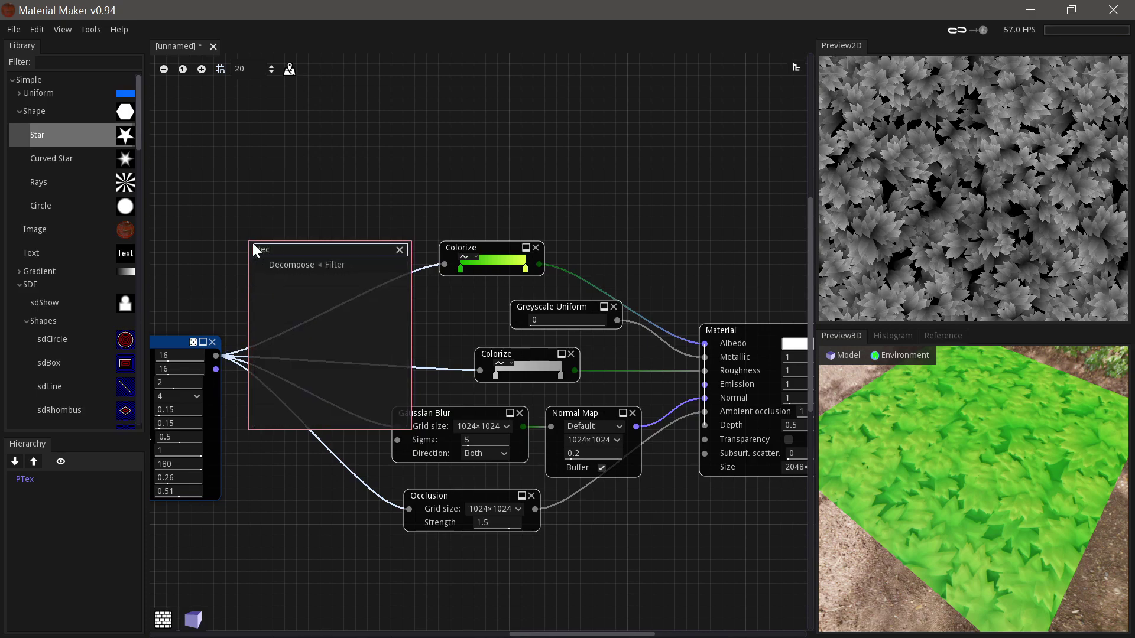
left_click(309, 266)
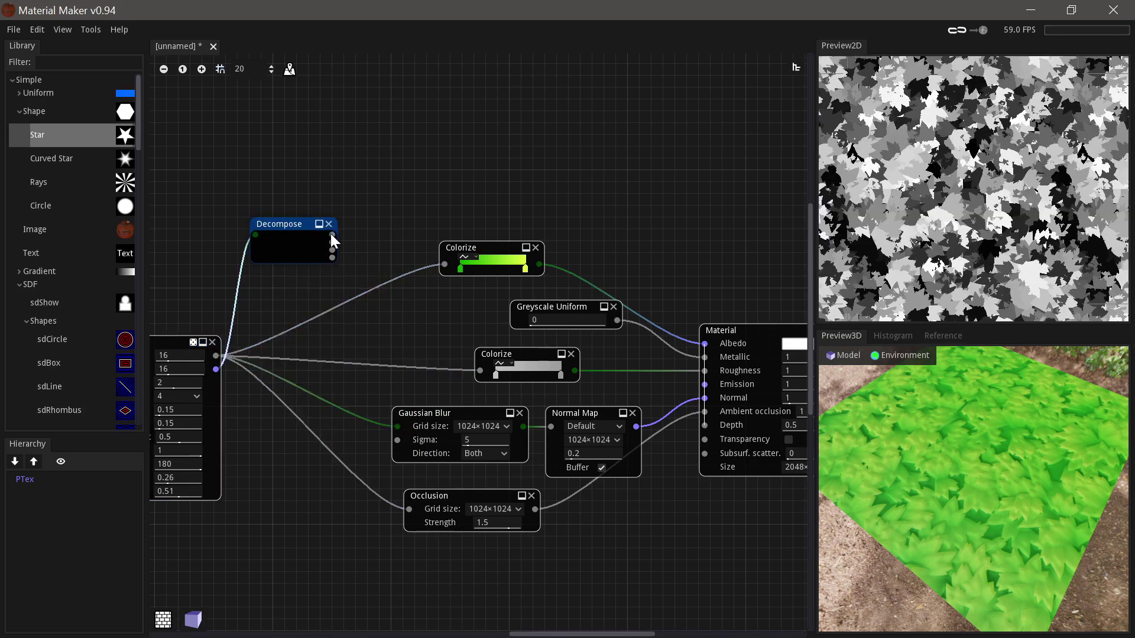
Add a Blend node with Decompose's first output as Source1 and the green Colorize as Source2.
middle_click_drag(362, 245, 281, 264)
left_click_drag(253, 254, 324, 205)
type("bl")
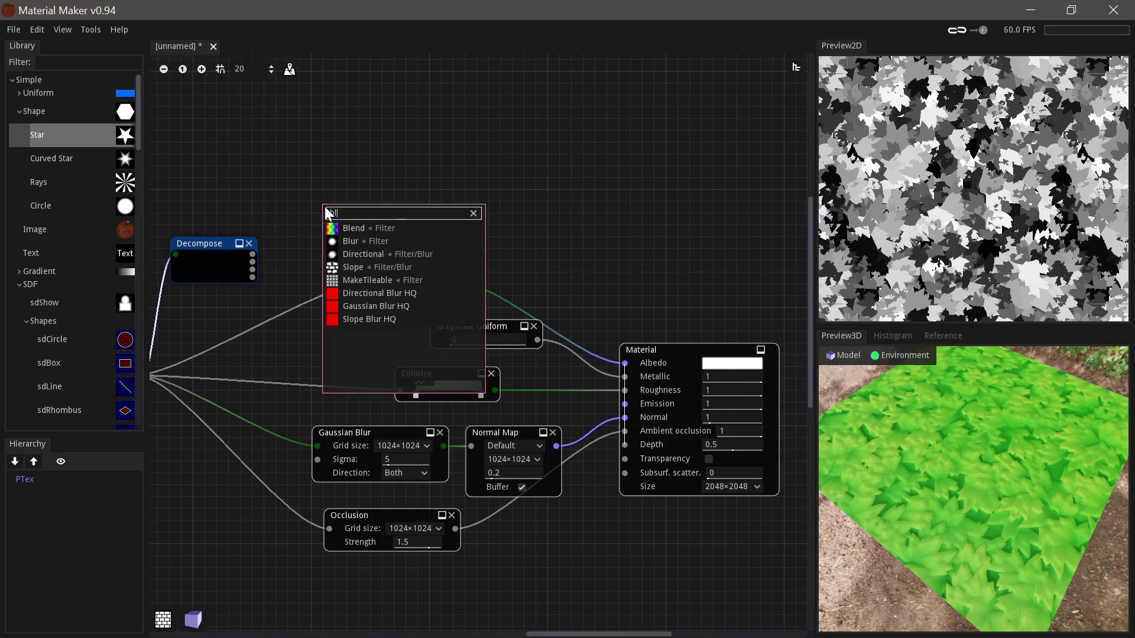
type("end")
left_click(367, 230)
left_click_drag(380, 187, 429, 183)
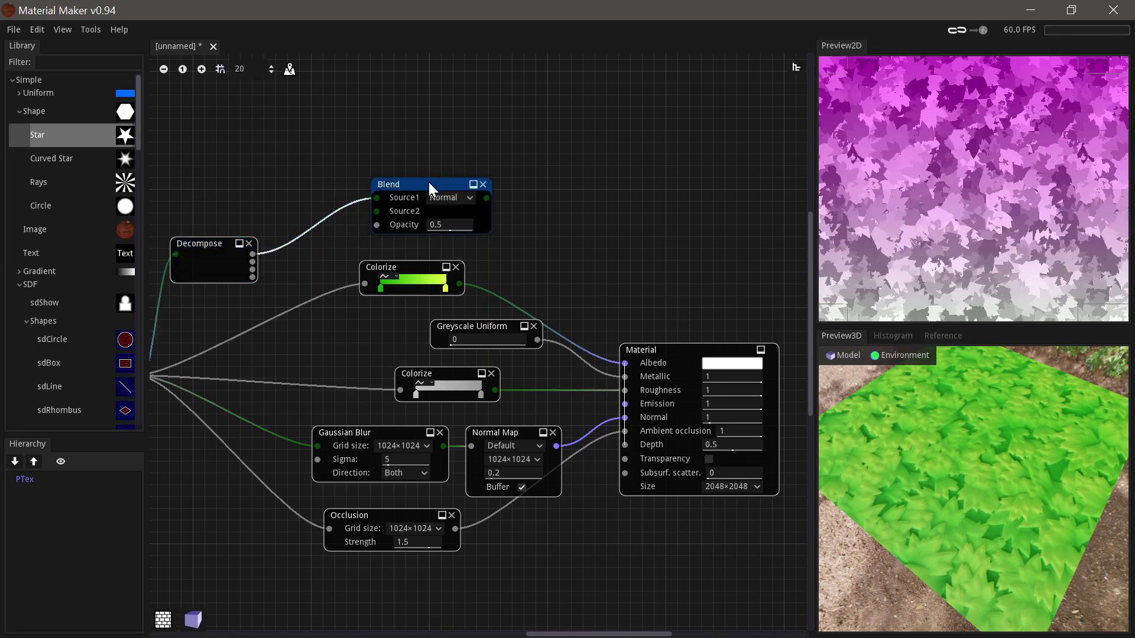
left_click_drag(460, 283, 376, 211)
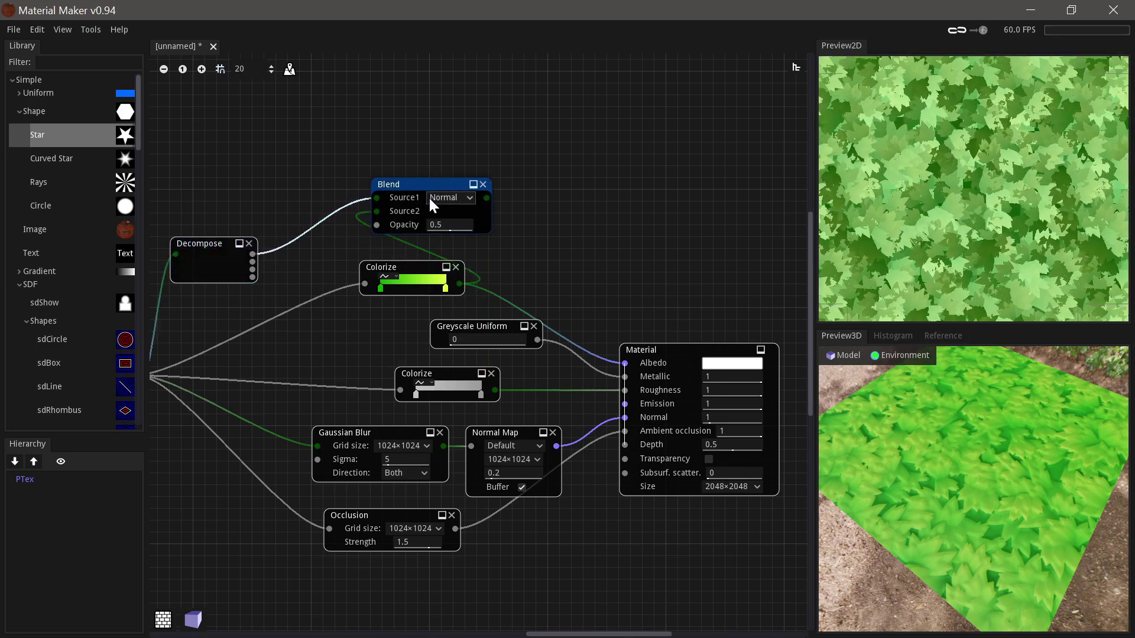
Set the Blend node's mode to Multiply and its opacity to 0.31.
left_click(449, 197)
left_click(456, 235)
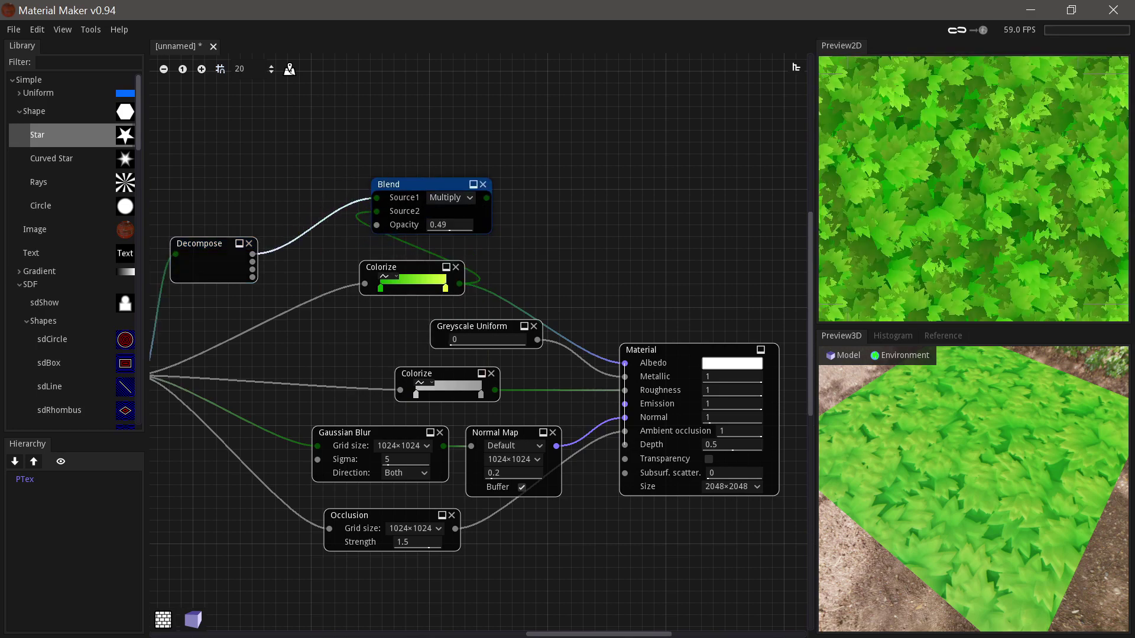
left_click_drag(373, 225, 402, 226)
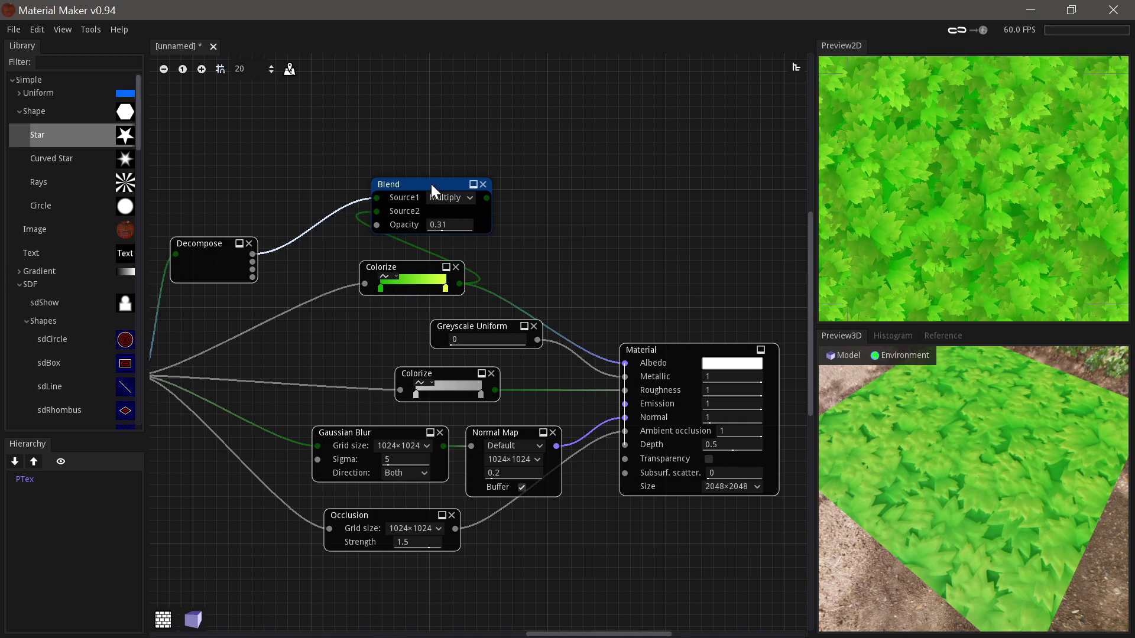
Feed the Blend into the Material's Albedo, and move the Blend, green Colorize and Greyscale Uniform nodes up to make room.
left_click_drag(431, 184, 618, 363)
middle_click_drag(563, 319, 591, 284)
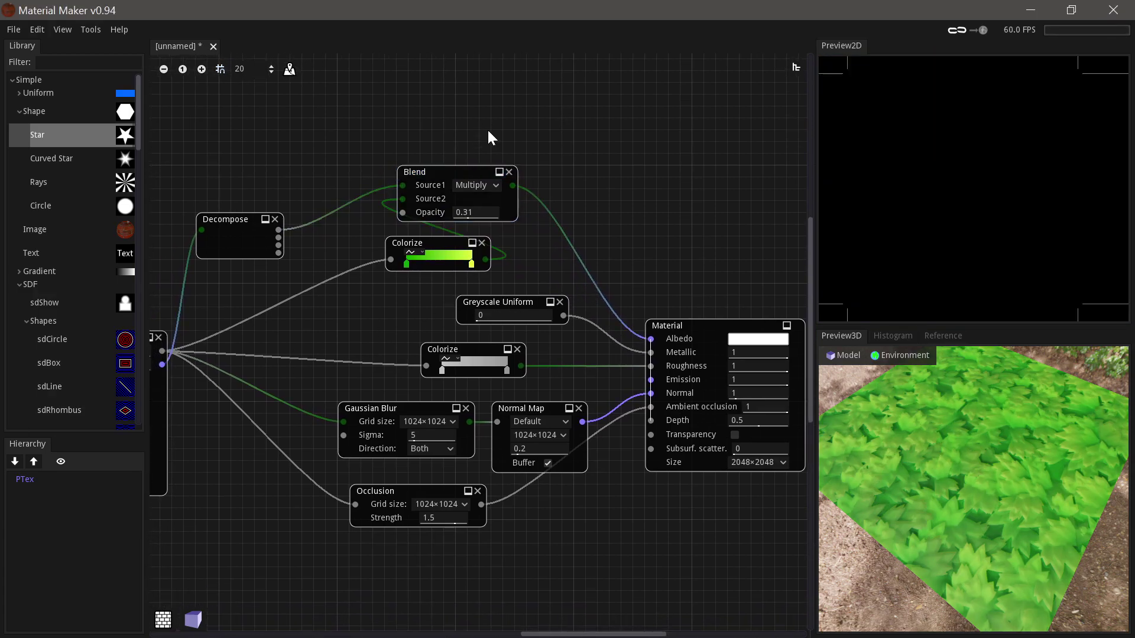
left_click_drag(487, 131, 420, 172)
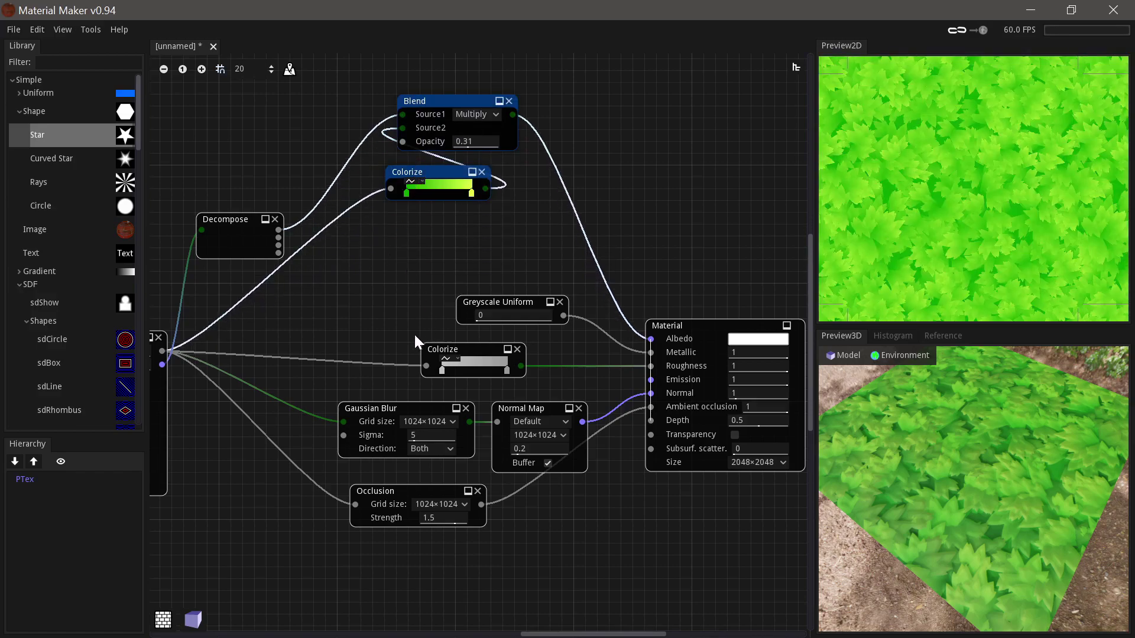
left_click_drag(518, 302, 496, 252)
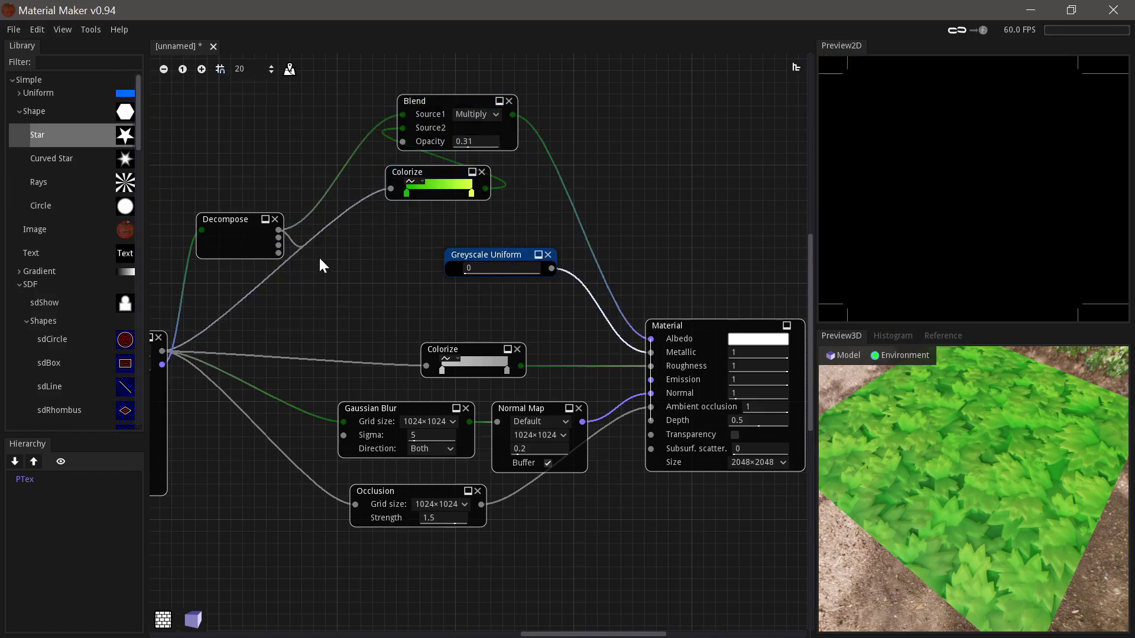
Add a second Blend node above the grey Colorize, with Decompose's second output as Source1.
left_click_drag(319, 257, 353, 282)
left_click(278, 237)
left_click_drag(279, 238, 355, 286)
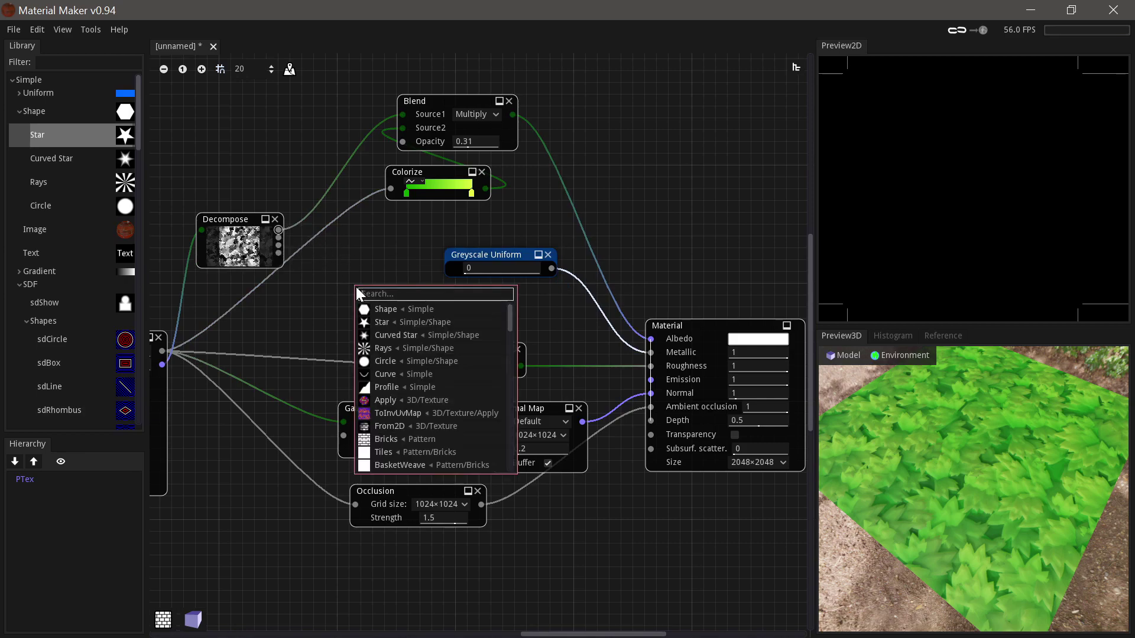
type("blen")
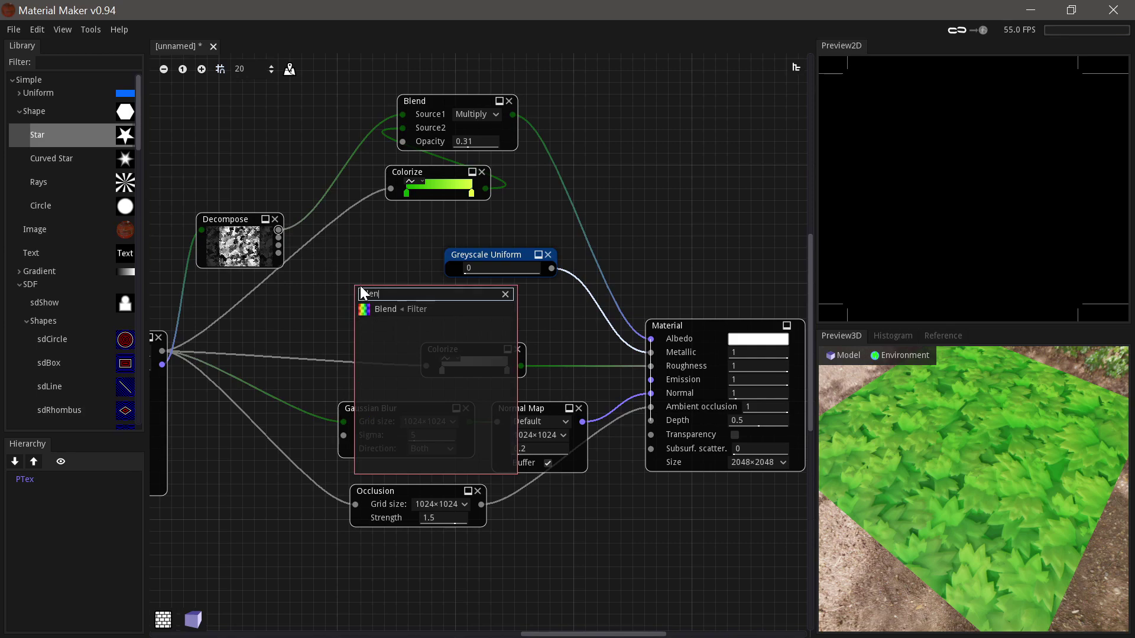
left_click(403, 308)
left_click_drag(399, 284, 423, 303)
Multiply the grey Colorize into the second Blend's Source2 at 0.27 opacity and feed the result into the Material's Roughness.
left_click(453, 303)
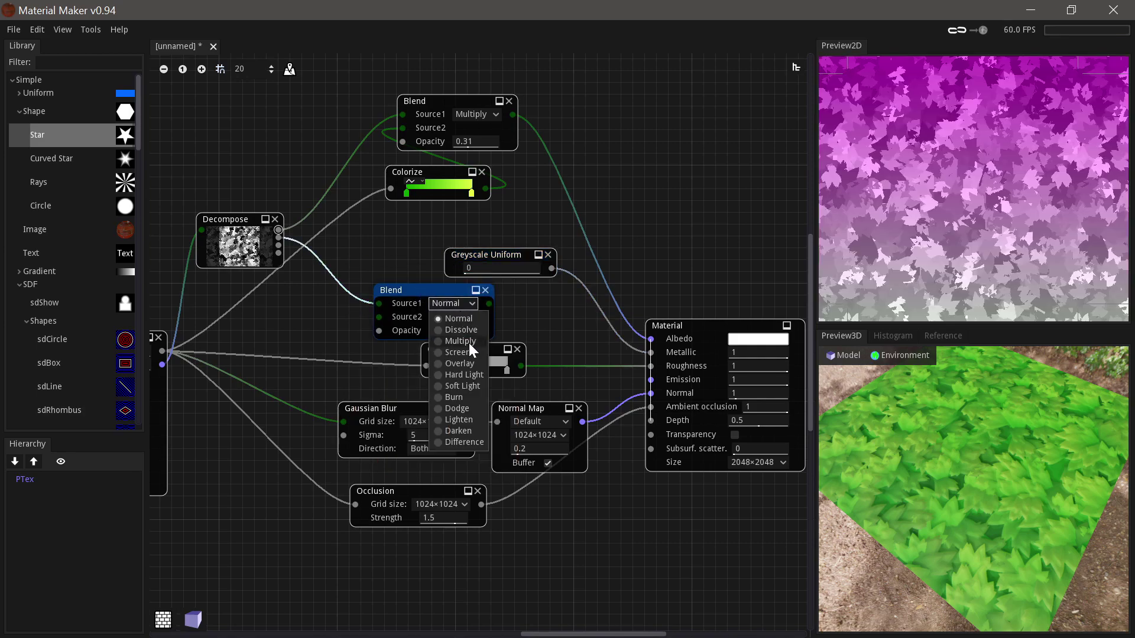
left_click(467, 341)
left_click_drag(524, 365, 379, 317)
left_click_drag(452, 330, 414, 331)
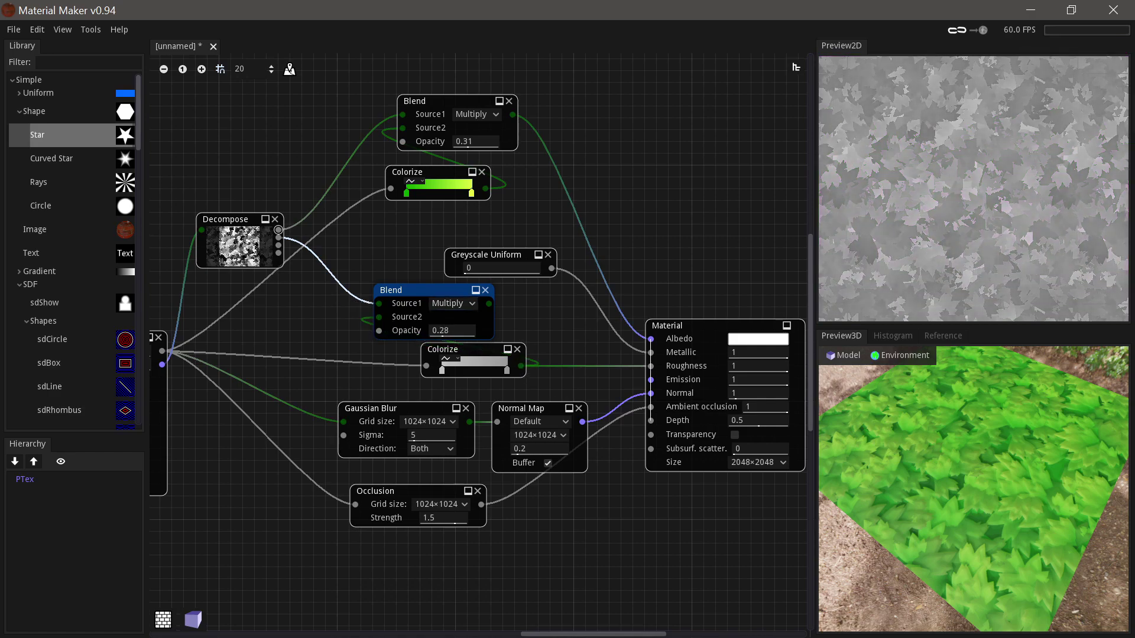
left_click_drag(488, 304, 651, 366)
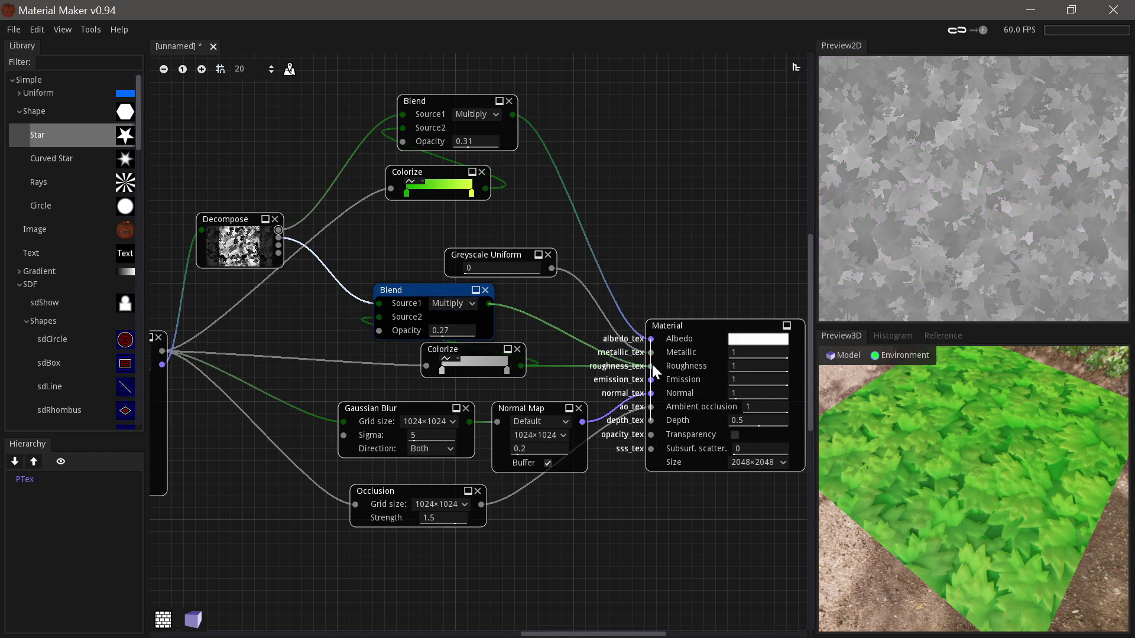
Switch the 3D preview model to Sphere and inspect the leaf material on it.
left_click_drag(917, 487, 972, 507)
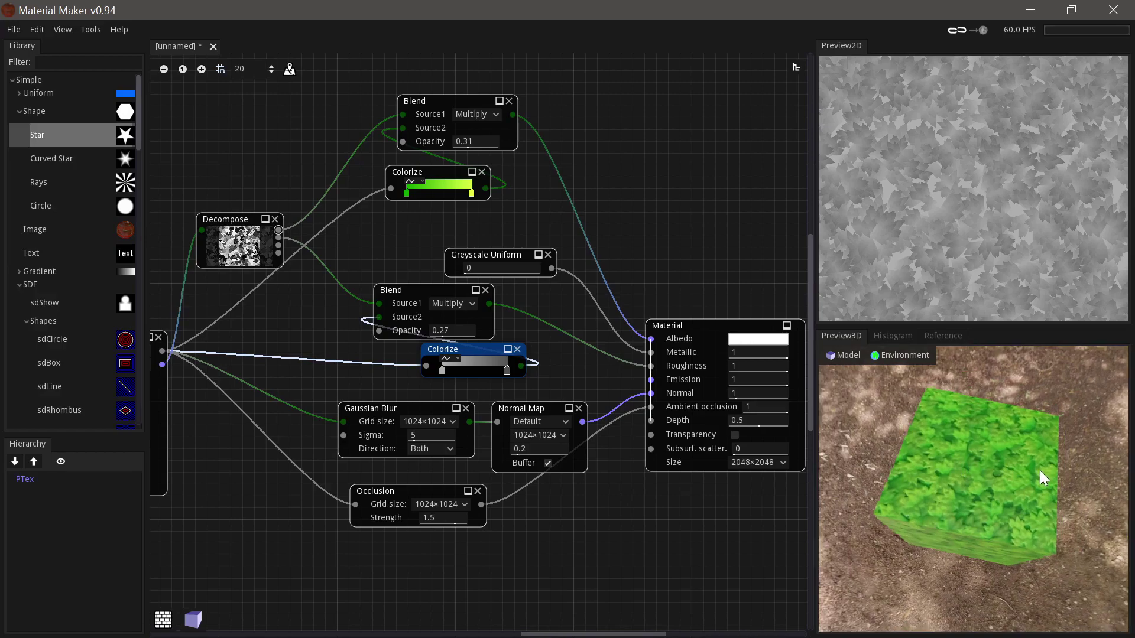
left_click(846, 357)
mouse_move(874, 372)
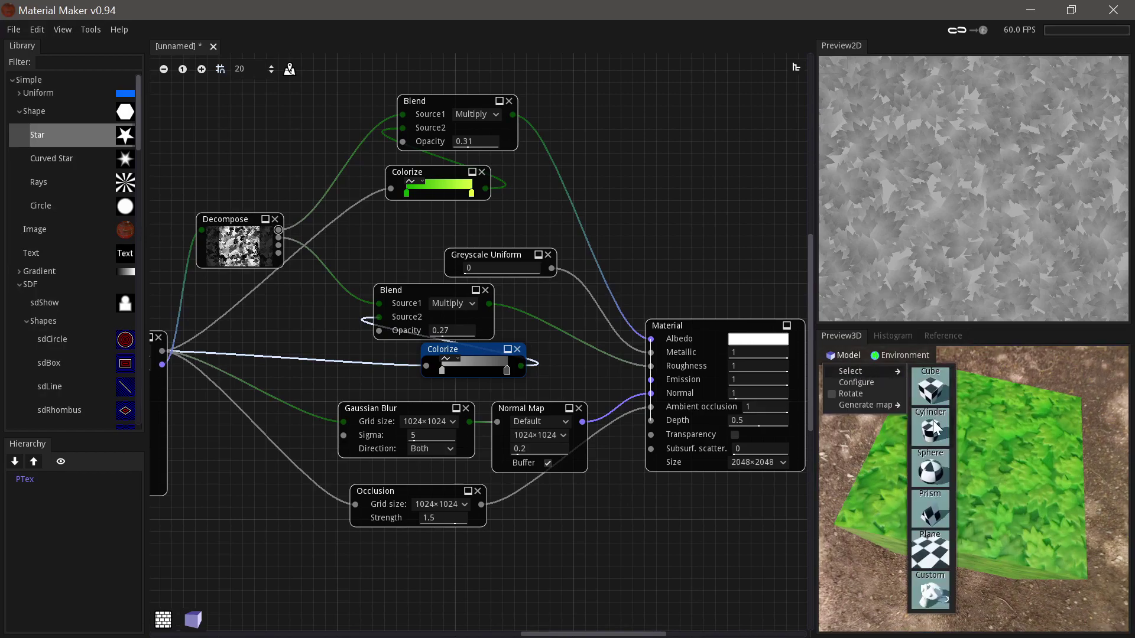
left_click(929, 470)
right_click_drag(984, 515, 905, 511)
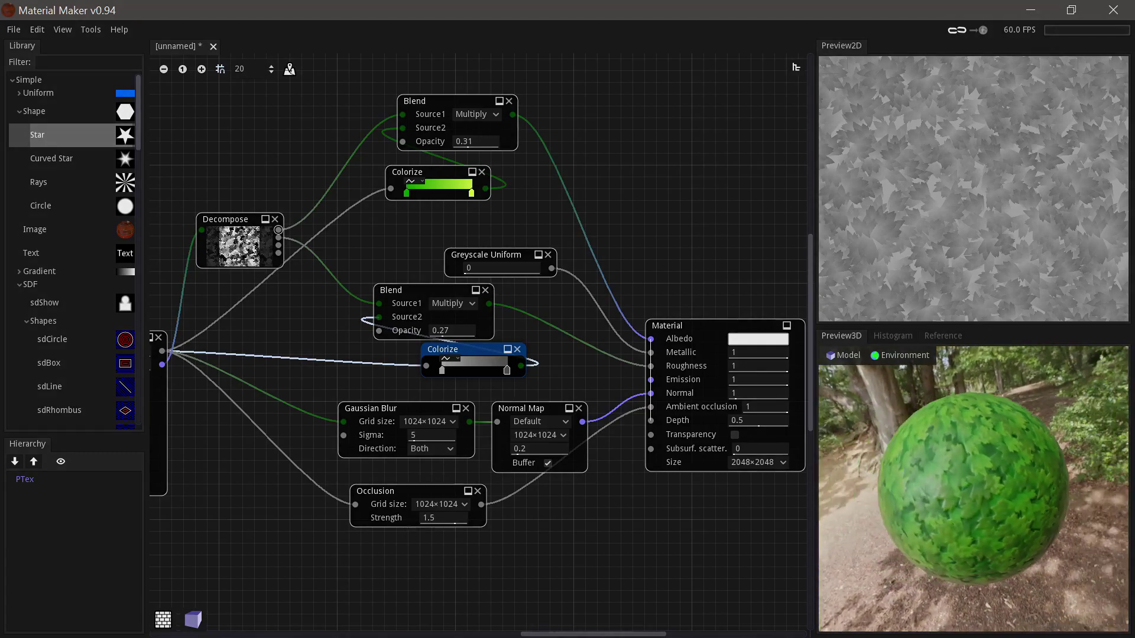